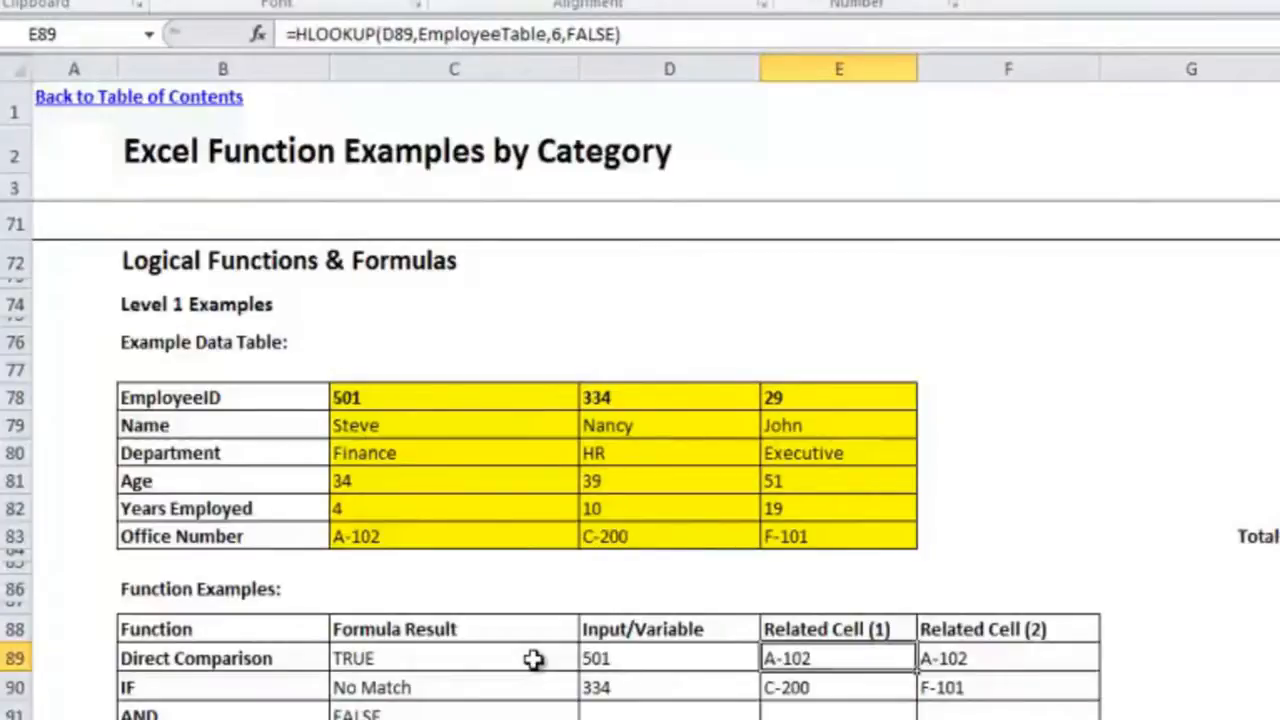
Step: Inspect the formula in the Direct Comparison row's Related Cell (2), F89, without changing it
key(Right)
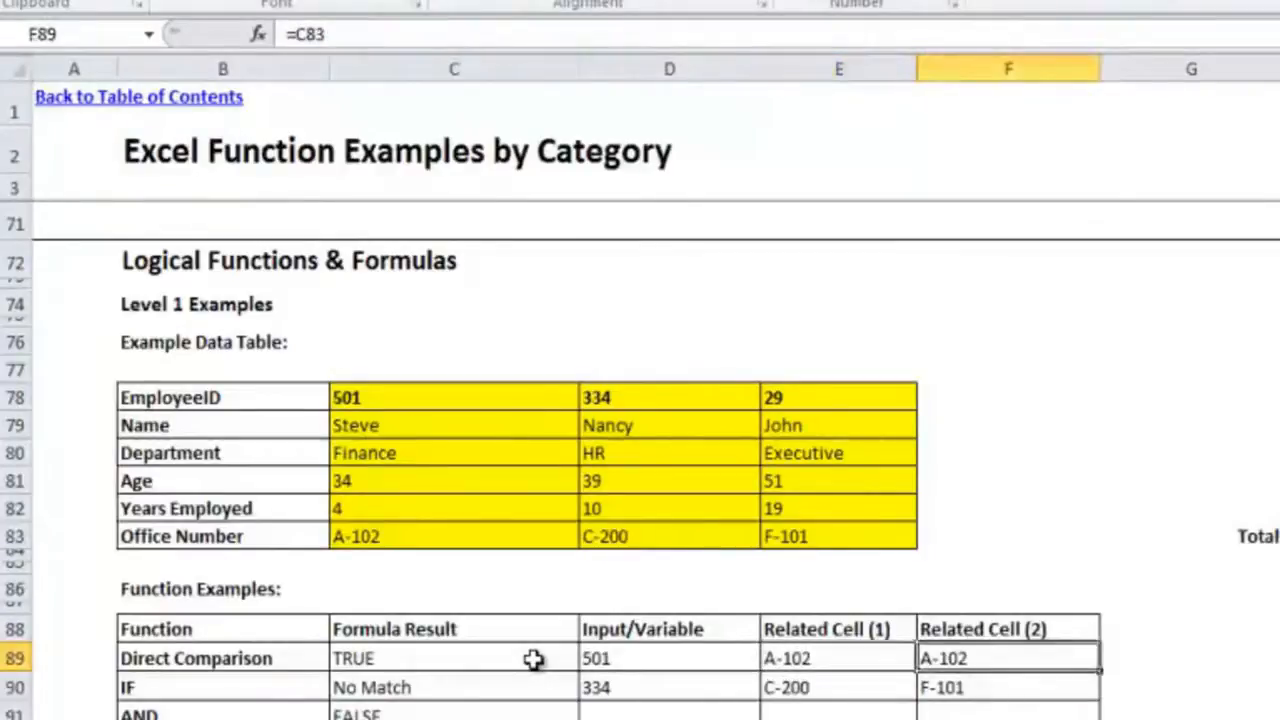
click(916, 34)
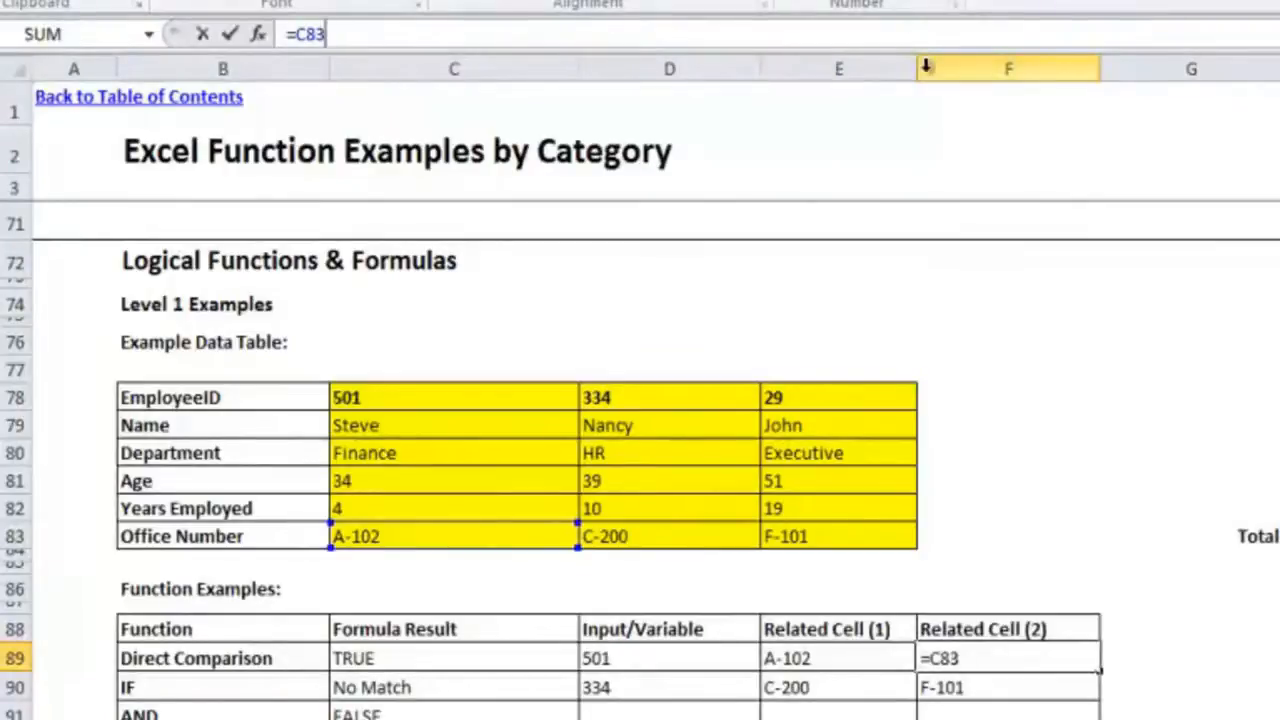
key(Escape)
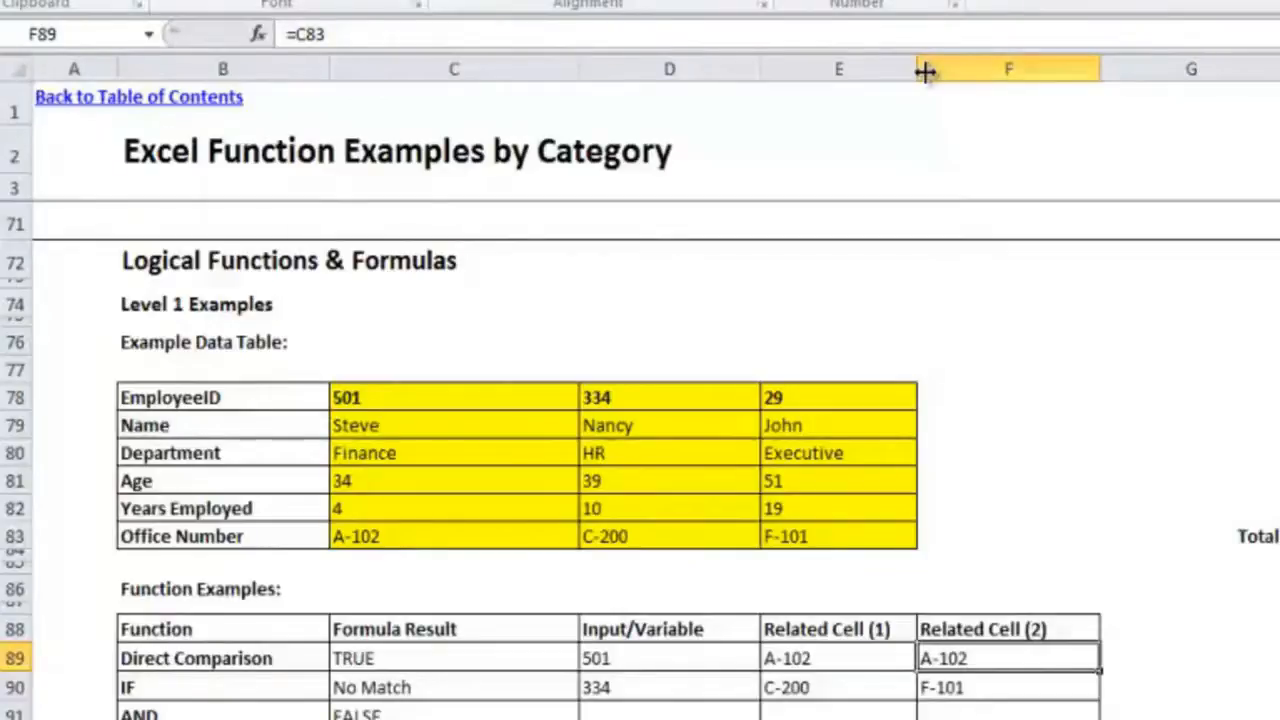
Step: Test the Direct Comparison row by entering the HR employee's ID in D89, and restore the Finance employee's ID
key(Left)
key(Left)
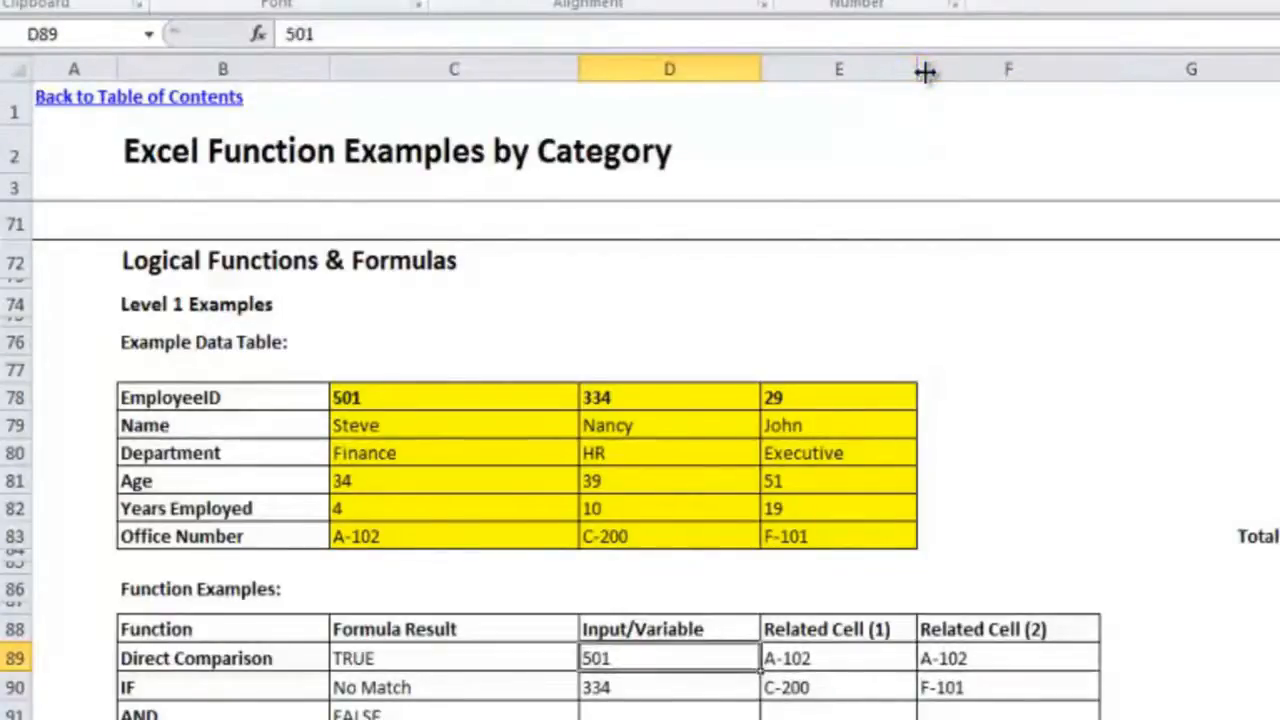
text(334)
key(Return)
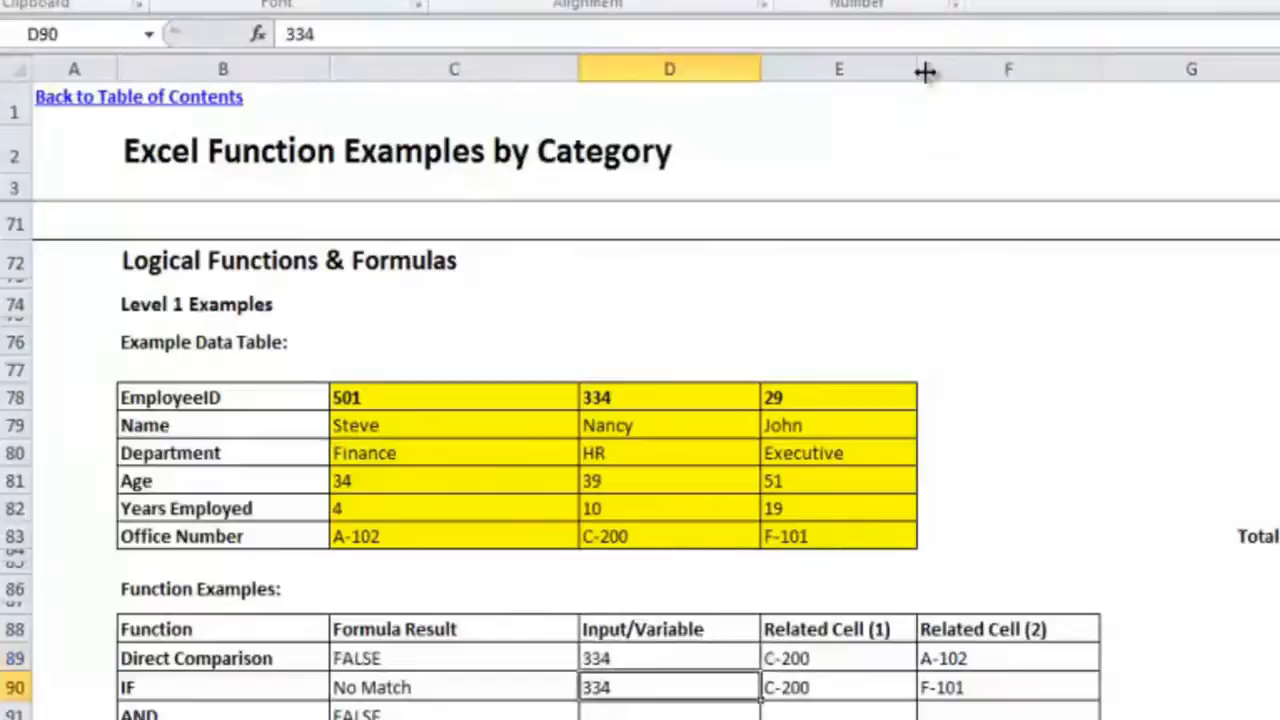
key(Up)
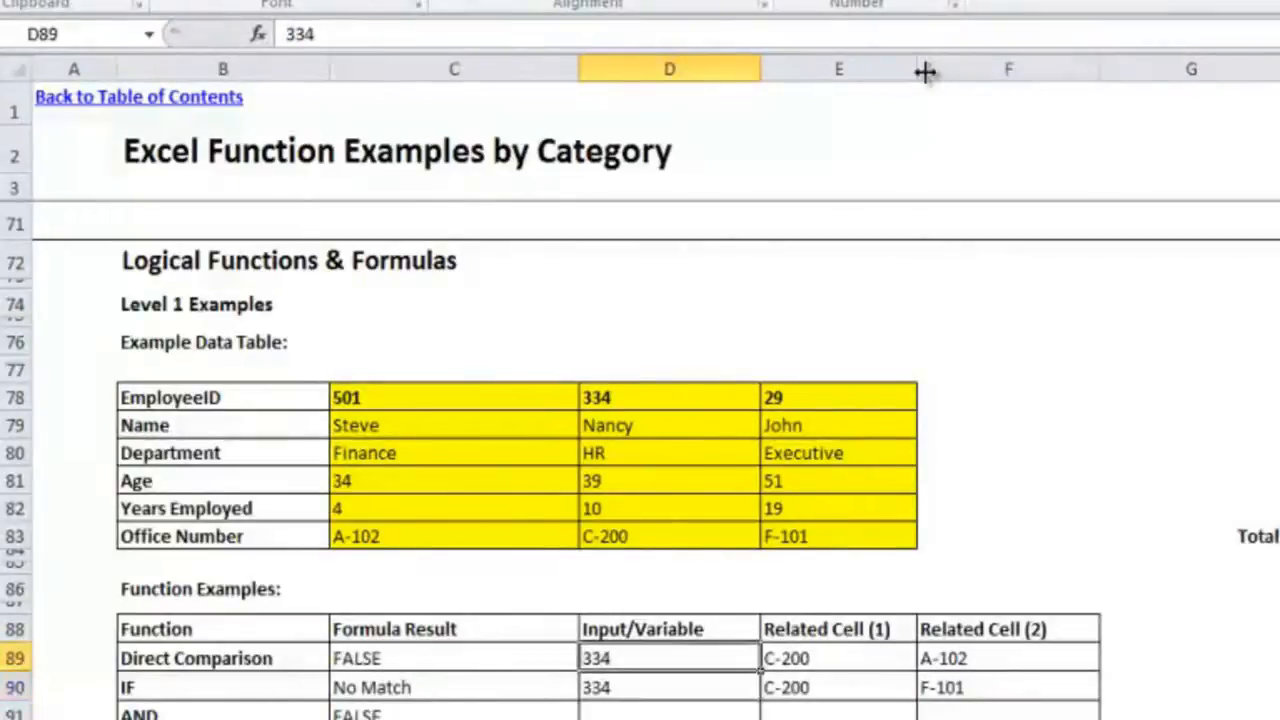
text(501)
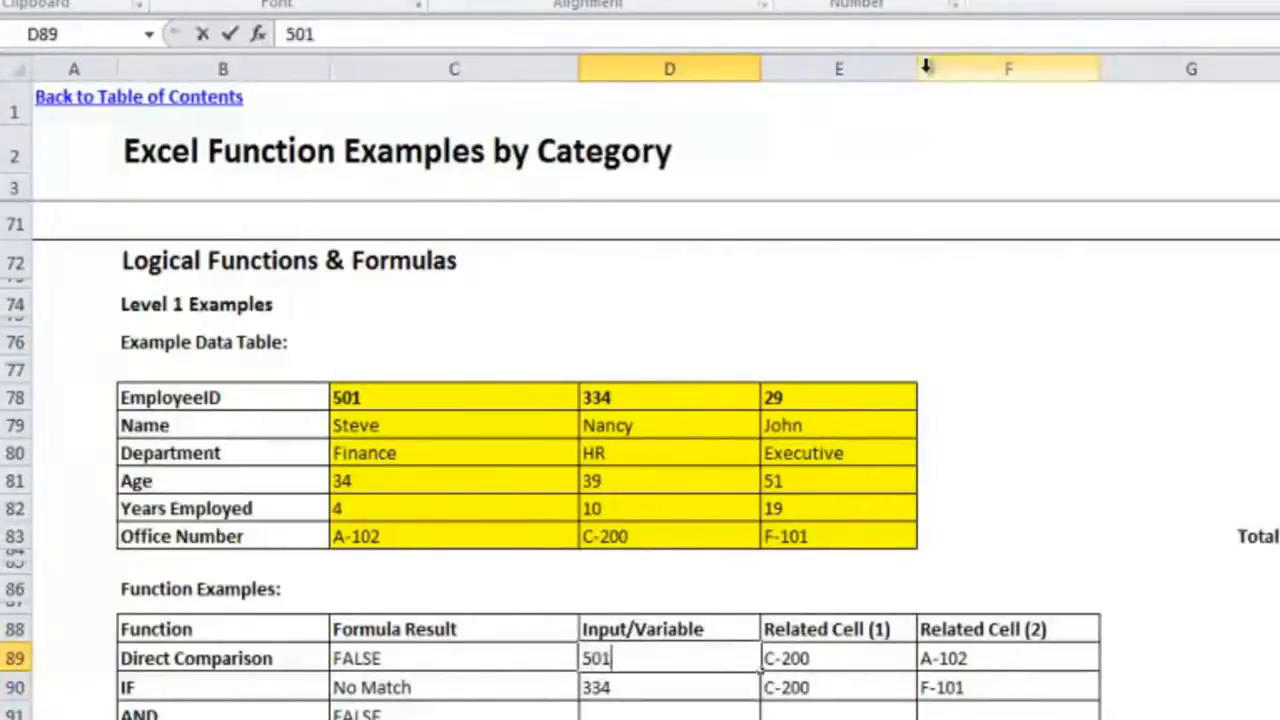
key(Return)
key(Up)
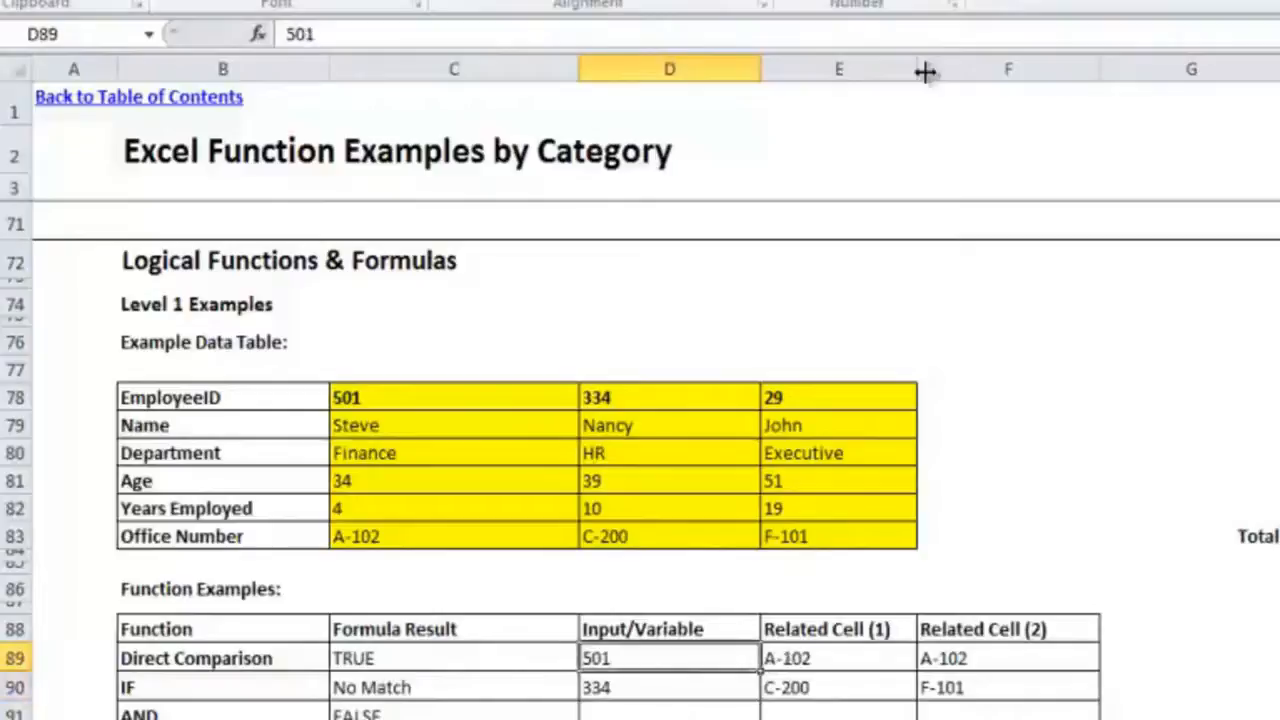
Step: Clear the Direct Comparison result in C89 and rebuild it with the formula =E89=F89
key(Right)
key(Right)
key(Left)
key(Left)
key(Left)
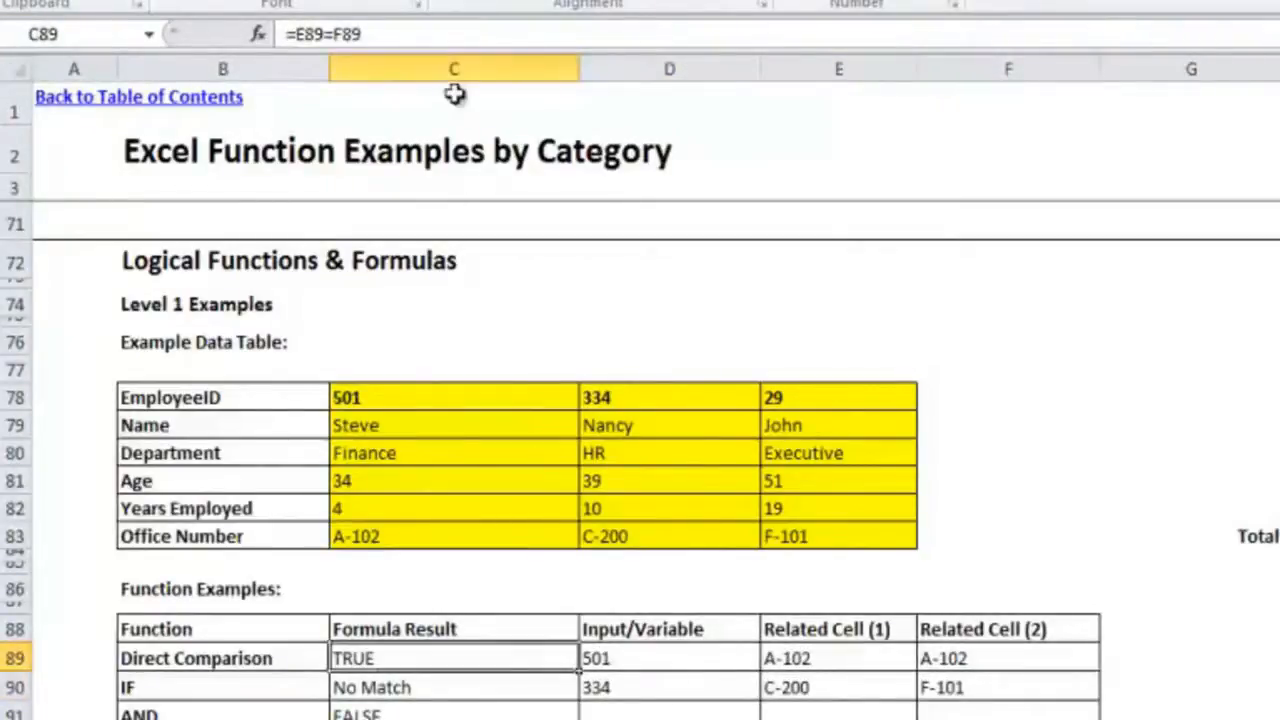
key(Delete)
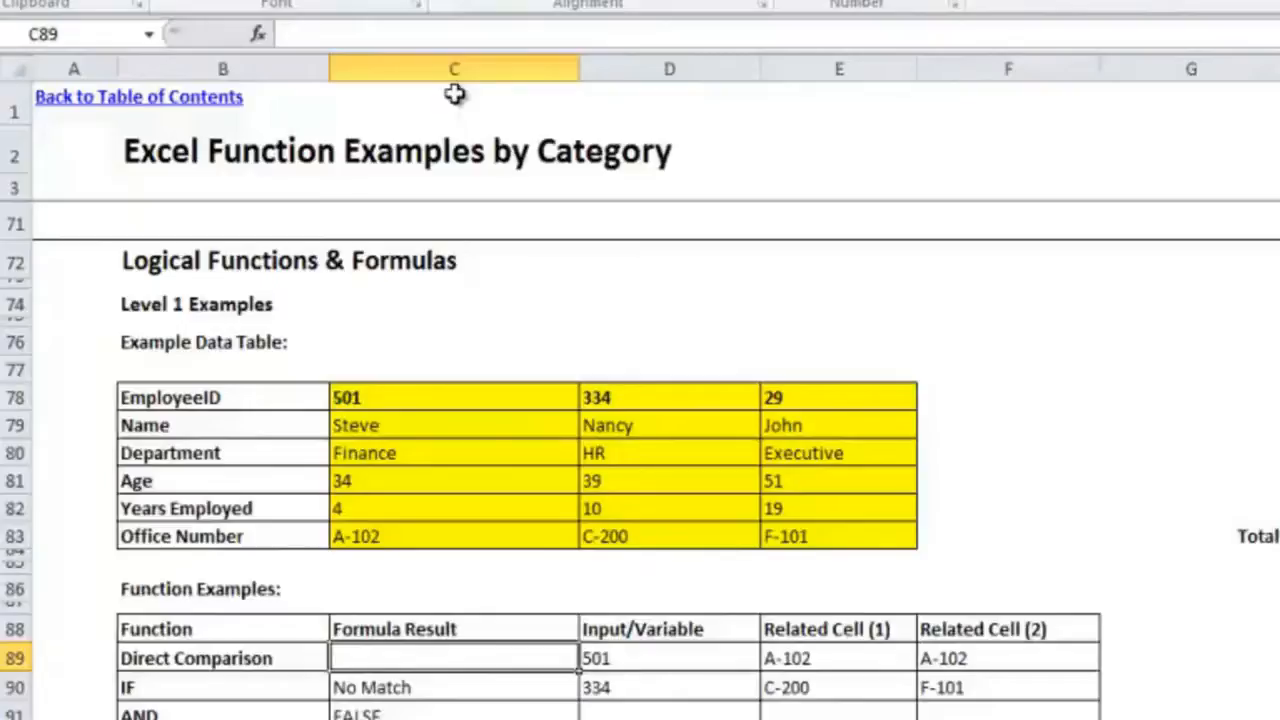
text(=)
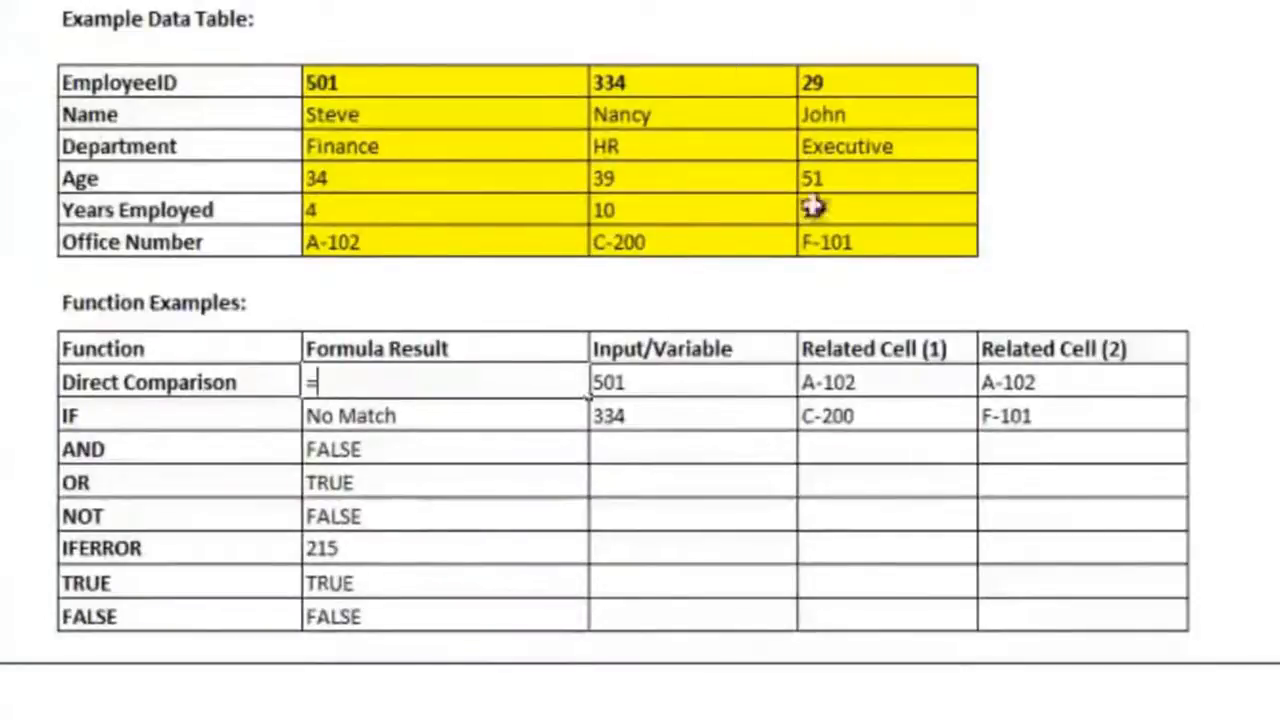
click(888, 380)
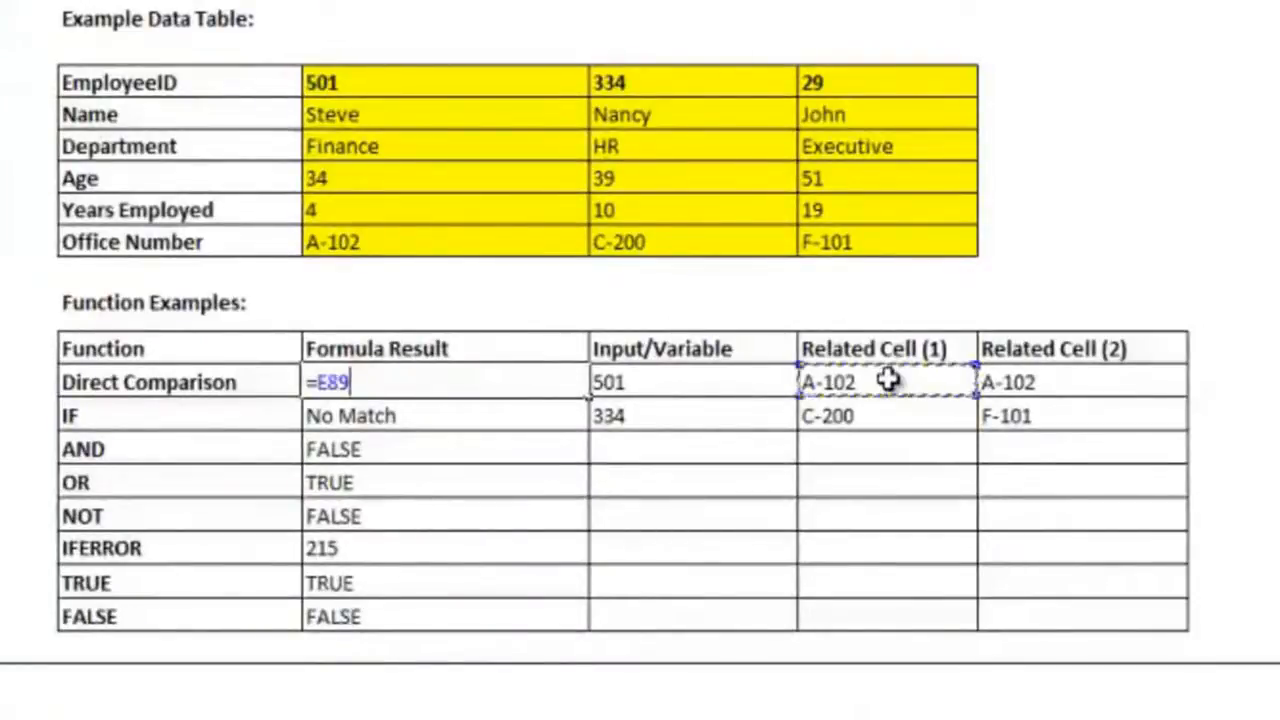
text(=)
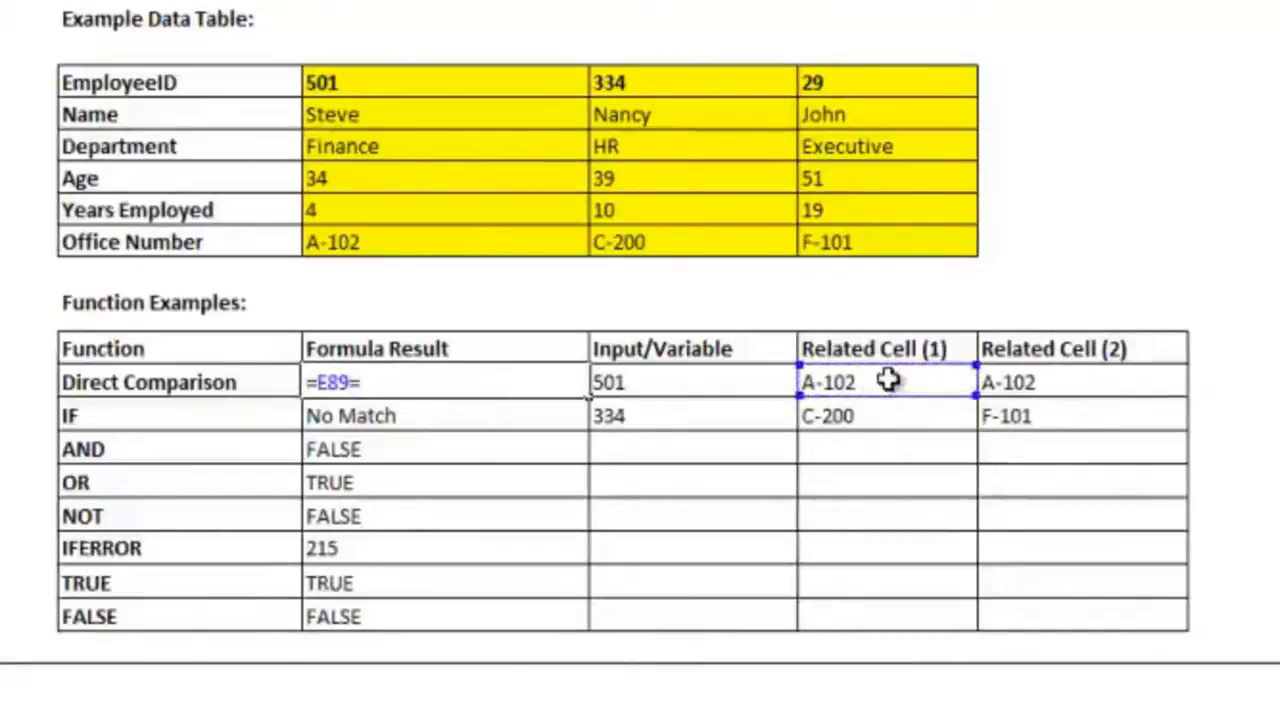
click(1013, 381)
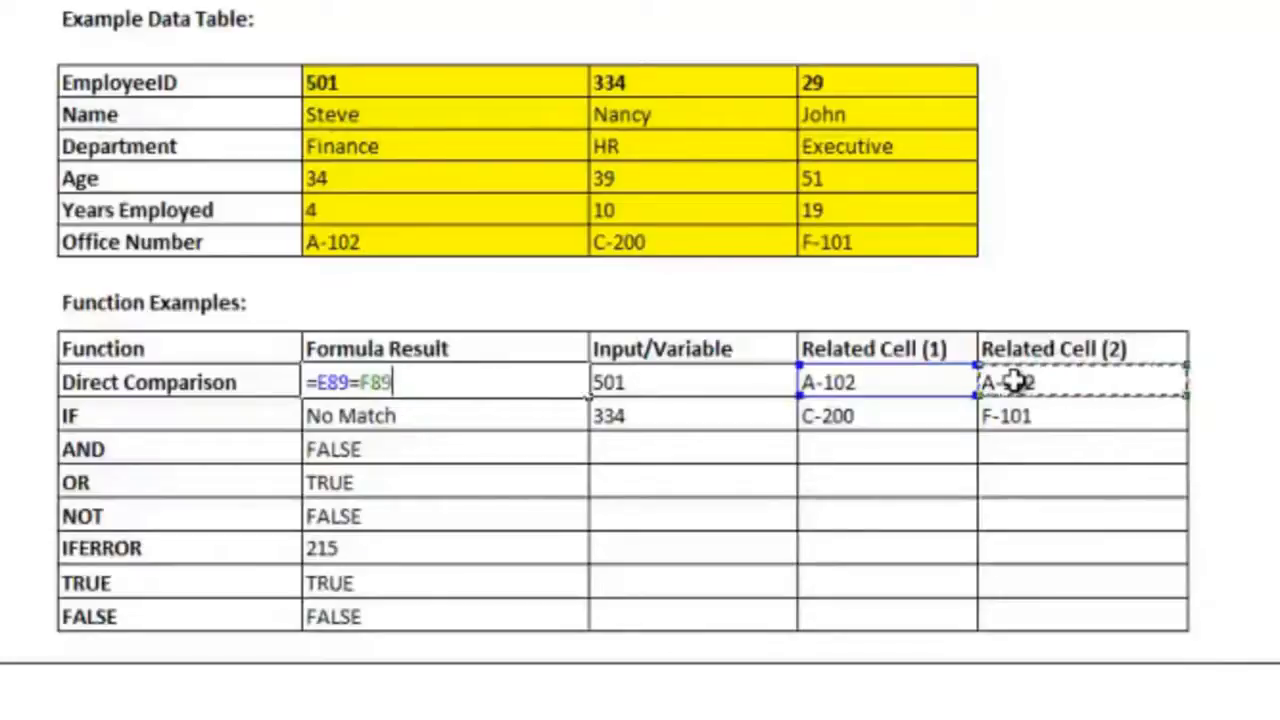
key(Return)
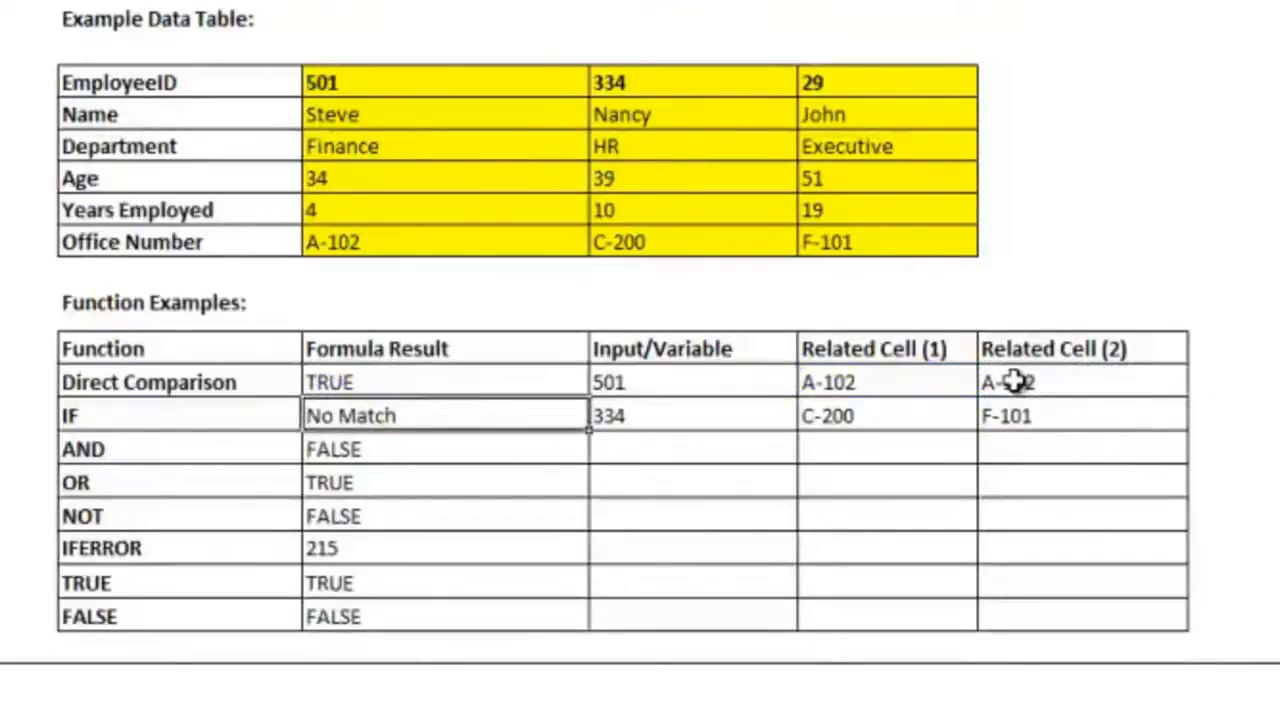
key(Up)
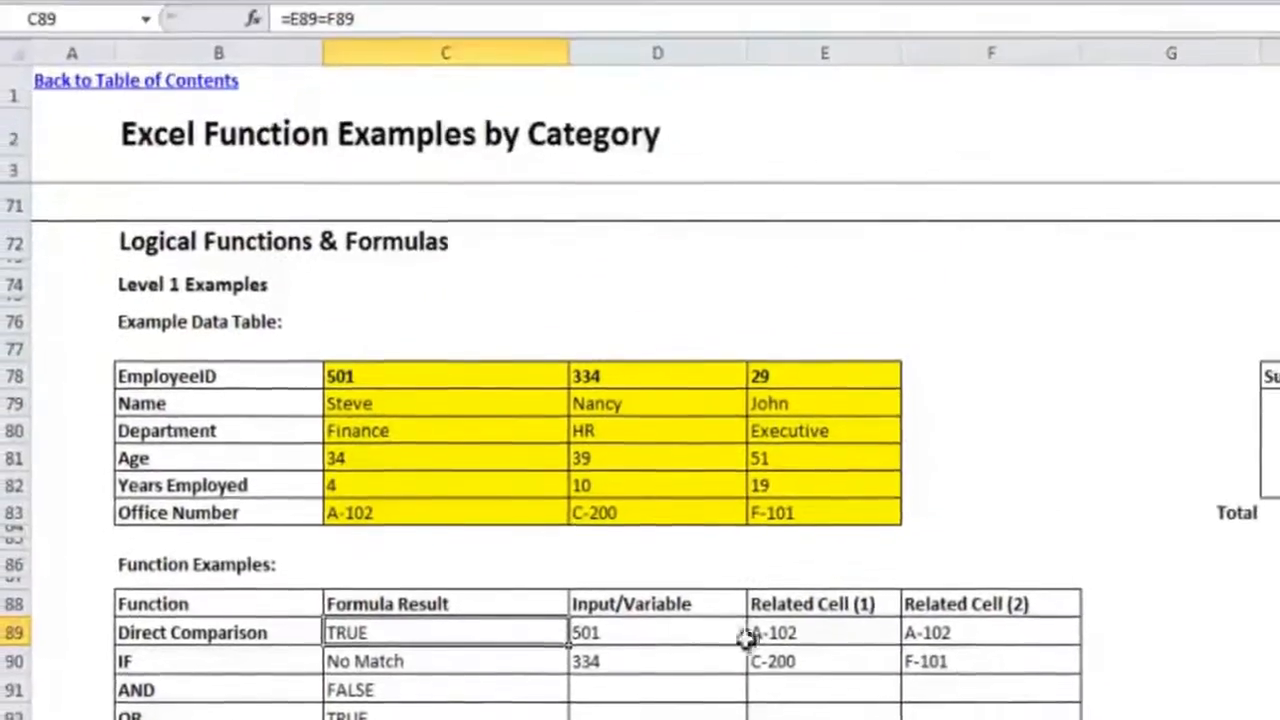
Step: Check the rebuilt C89 formula by switching D89 to the HR employee's ID and back to the Finance employee's ID
click(718, 634)
text(334)
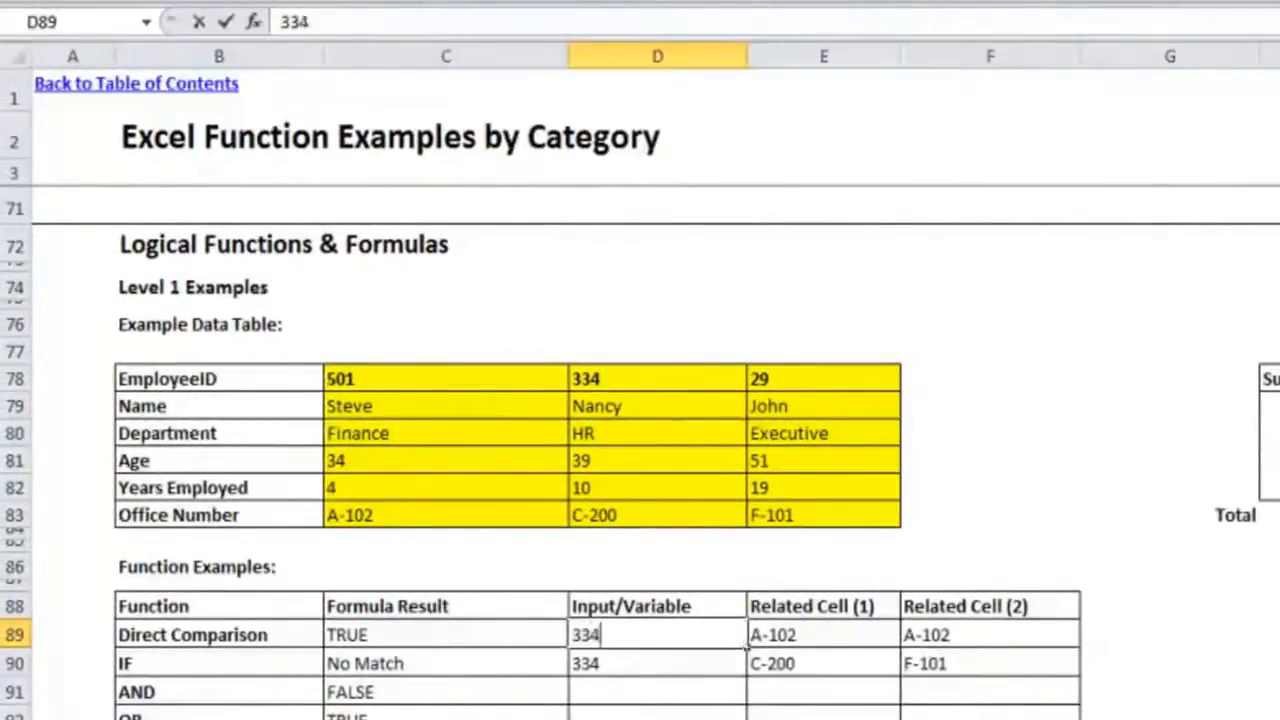
key(Return)
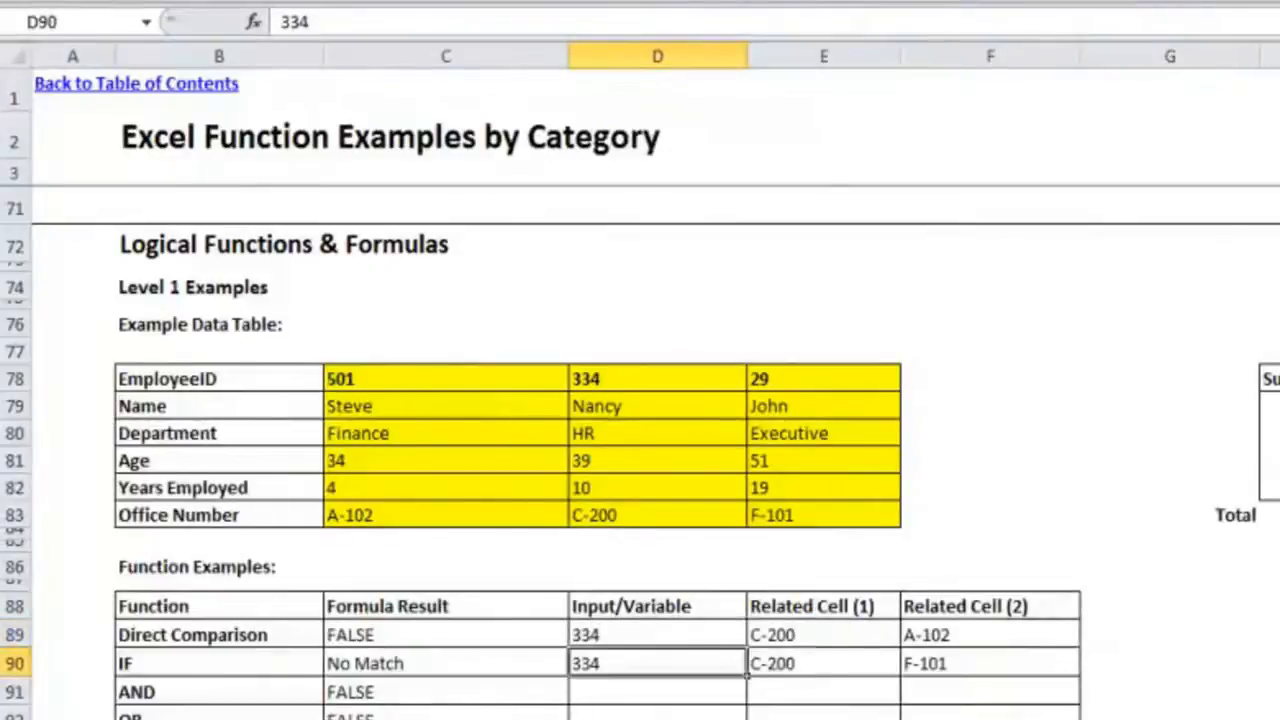
click(693, 635)
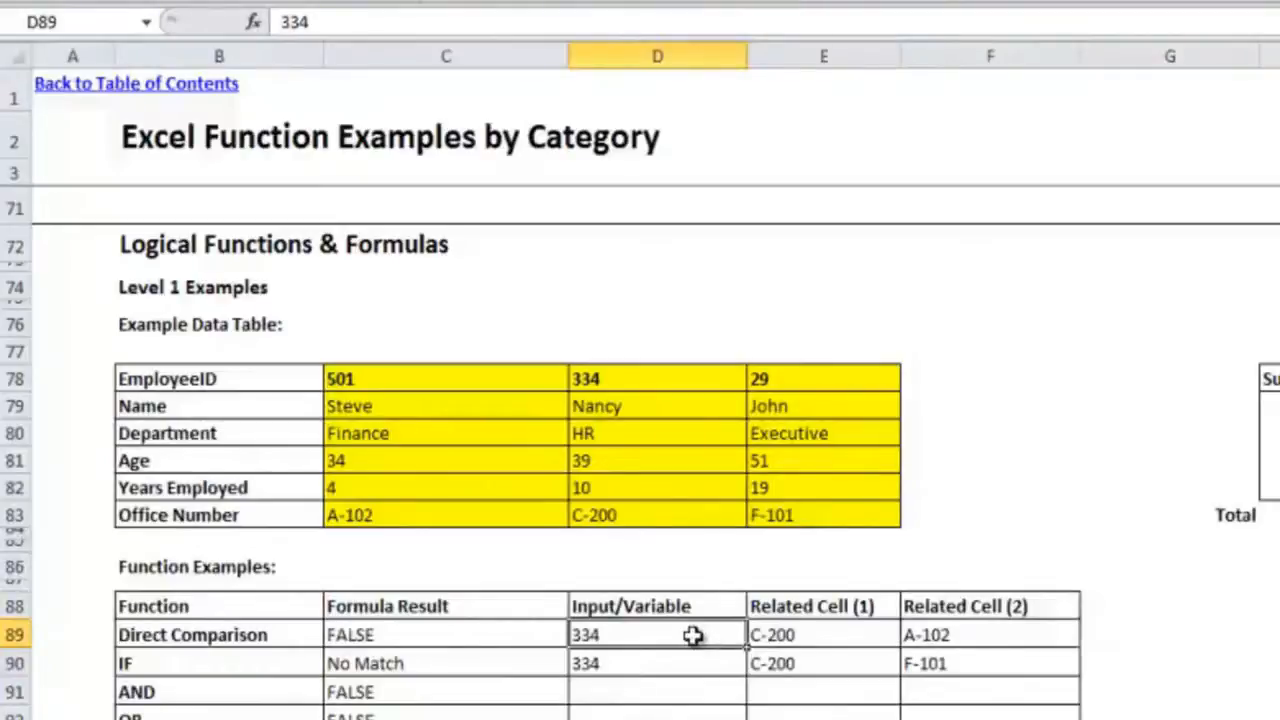
text(501)
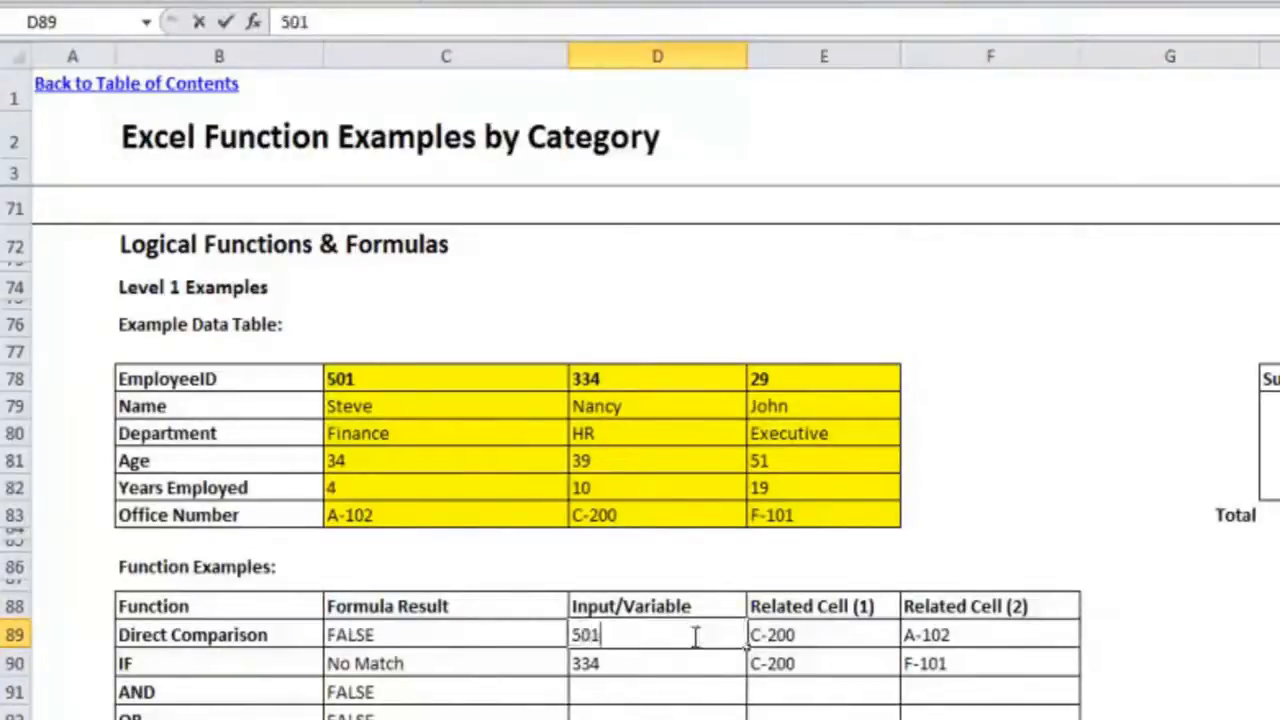
key(Return)
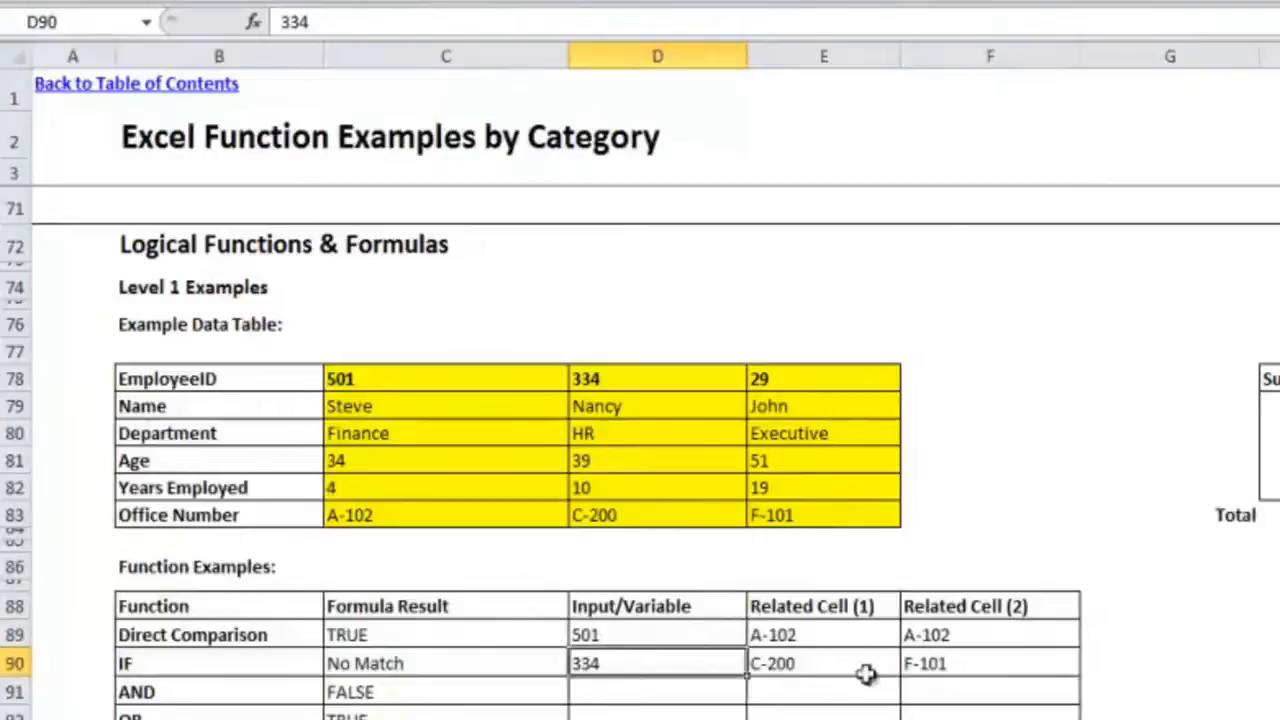
Step: Add a conditional formatting rule to C89 that shows values equal to TRUE in Green Fill with Dark Green Text
click(527, 634)
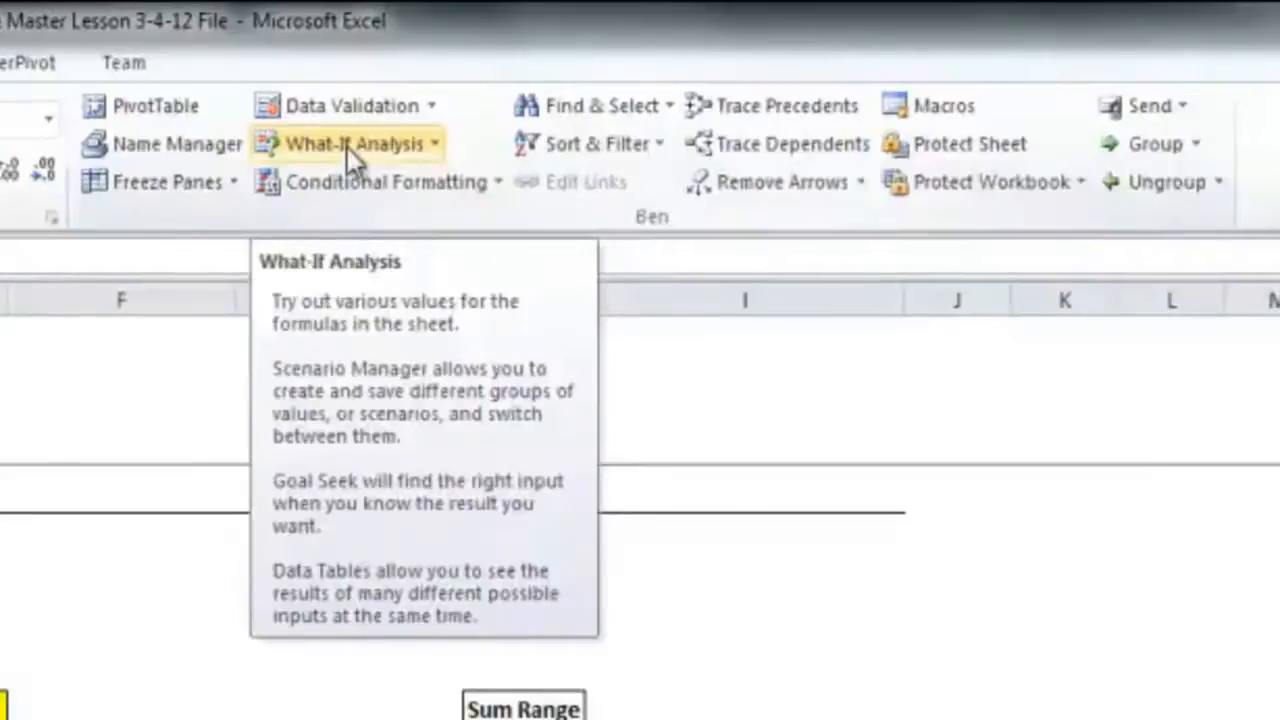
click(378, 184)
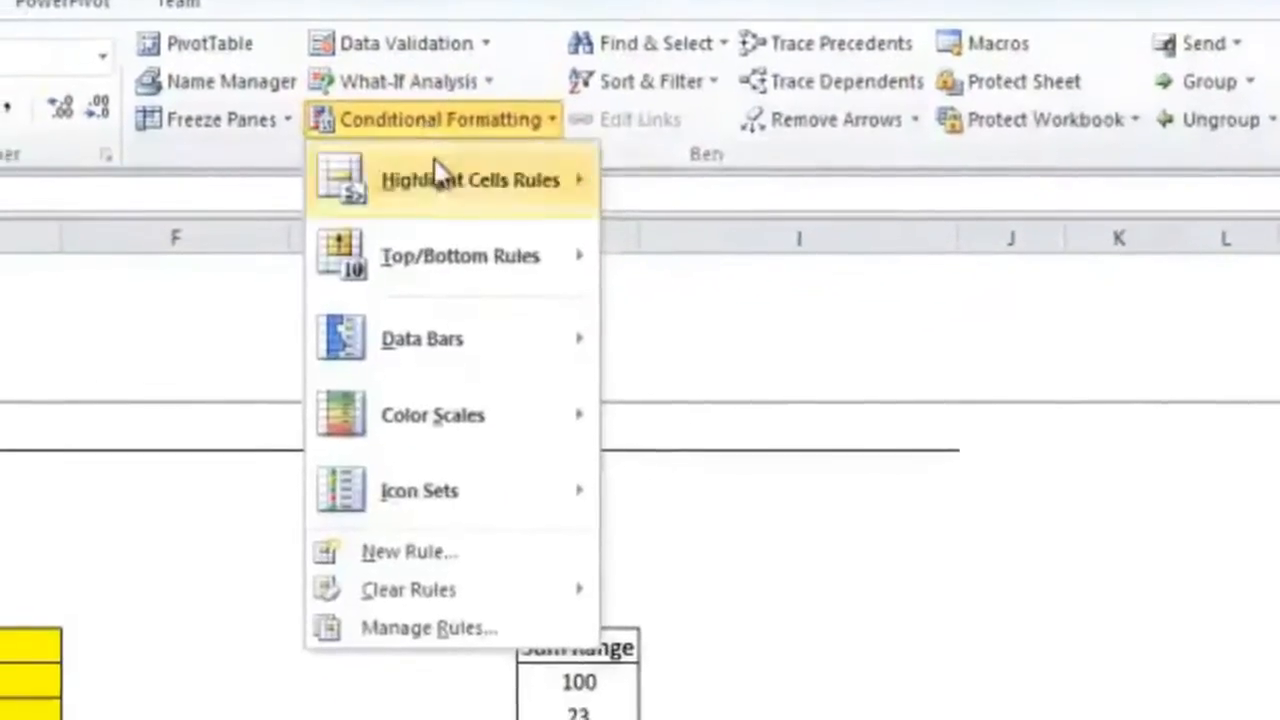
mouse_move(438, 170)
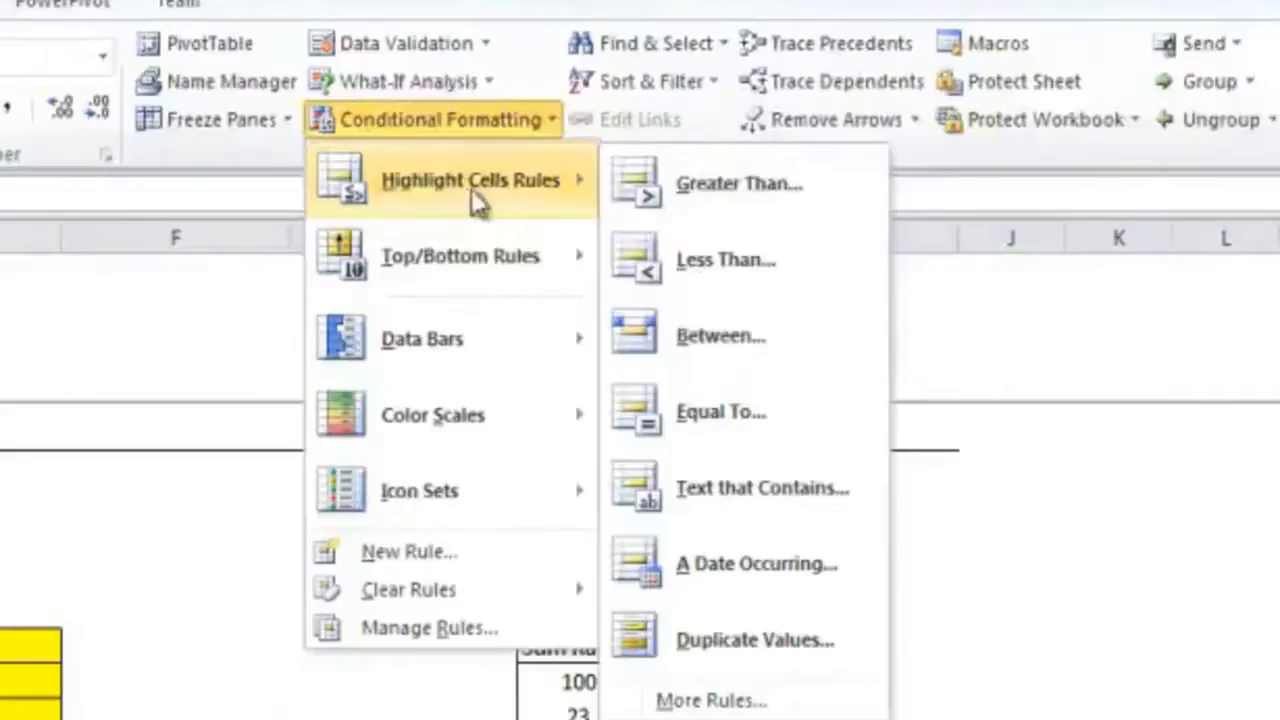
click(720, 414)
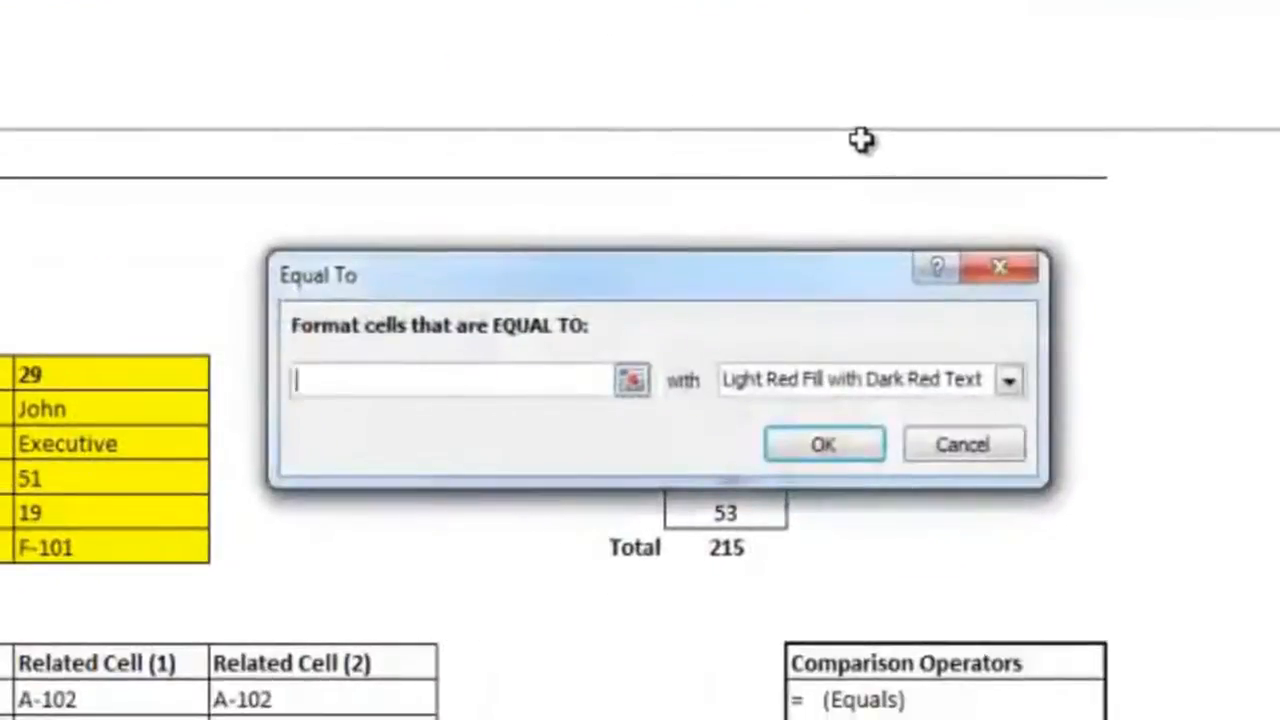
text(TRUE)
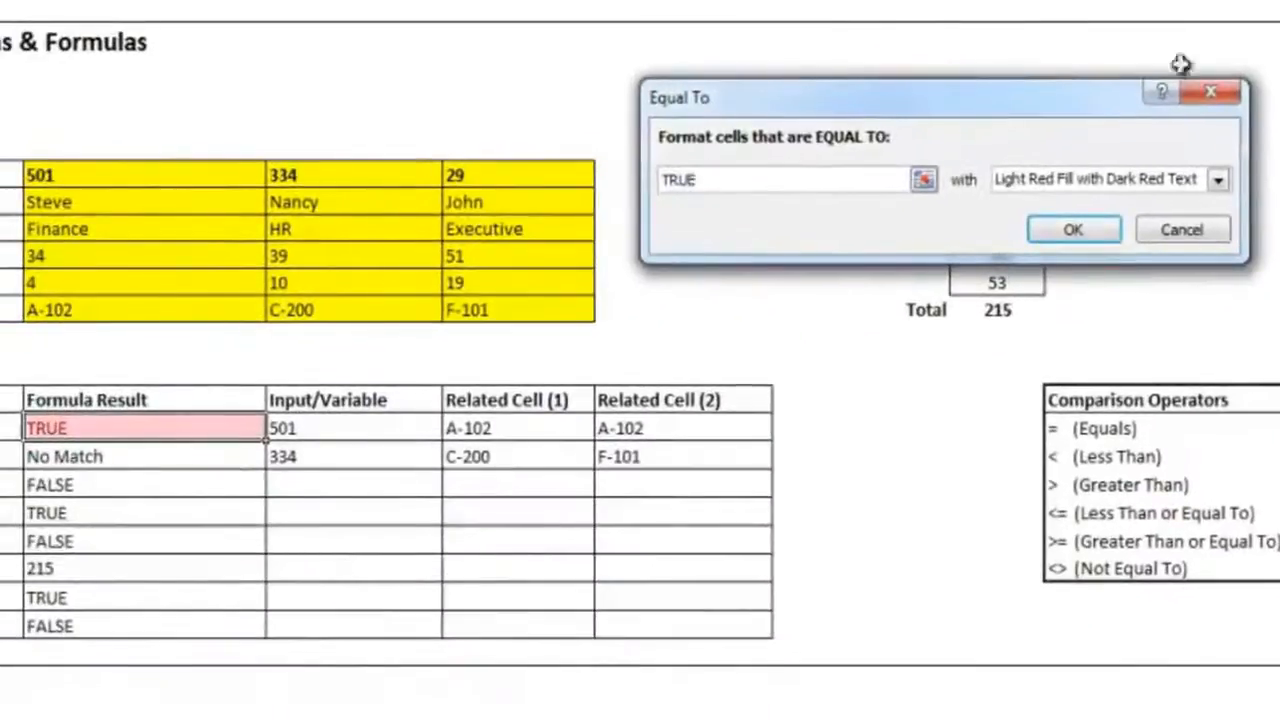
click(1165, 180)
click(1147, 245)
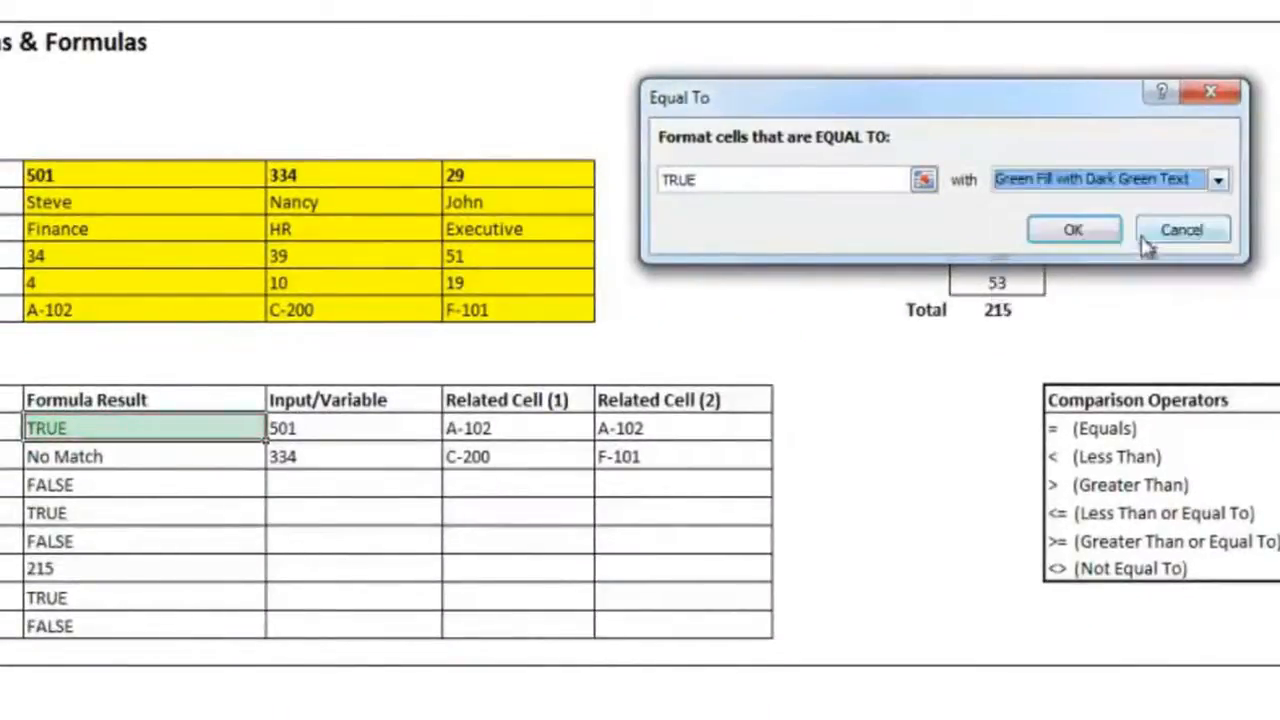
click(1077, 229)
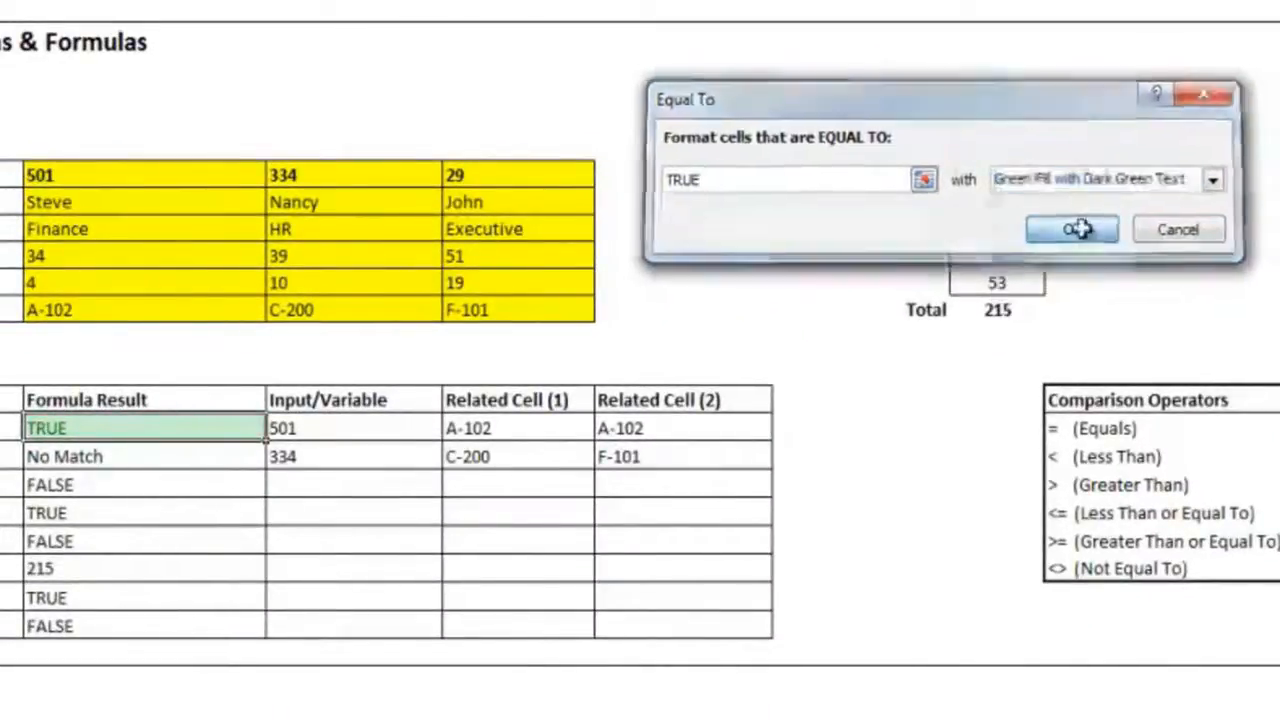
Step: Try the conditional formatting by changing D89 to the HR employee's ID and returning it to the Finance employee's ID
click(318, 436)
text(334)
key(ctrl+Return)
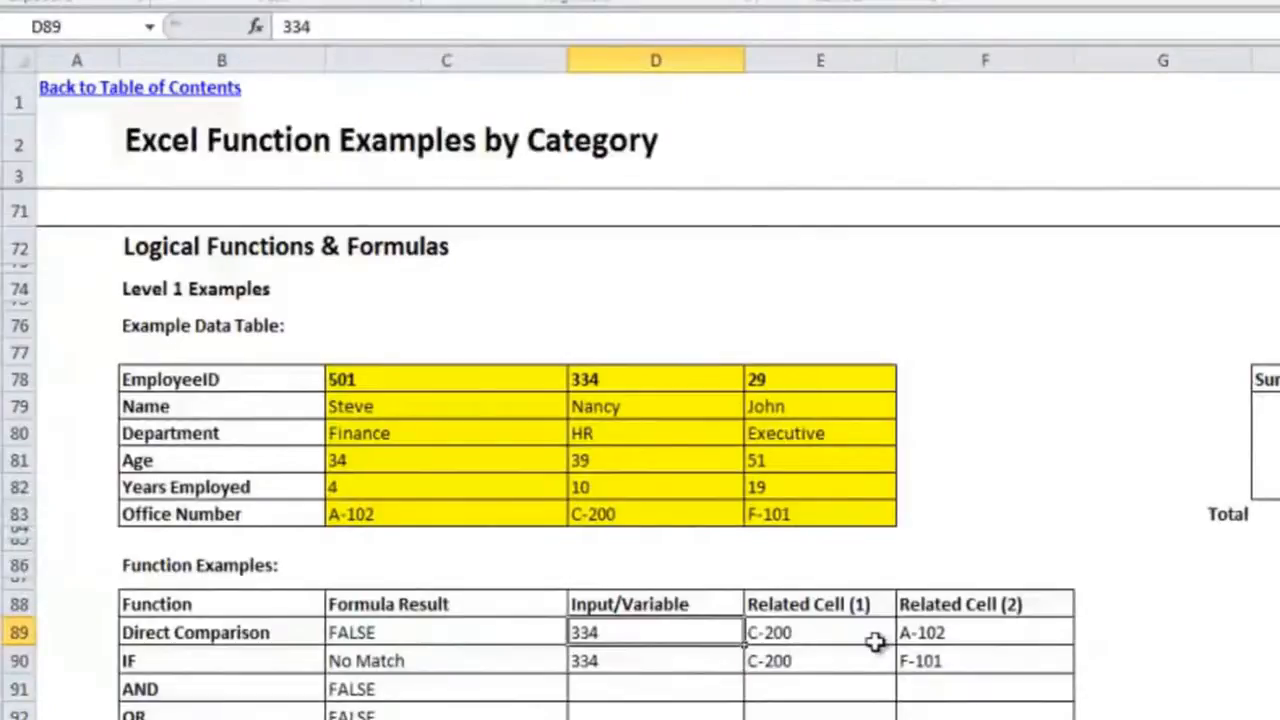
text(501)
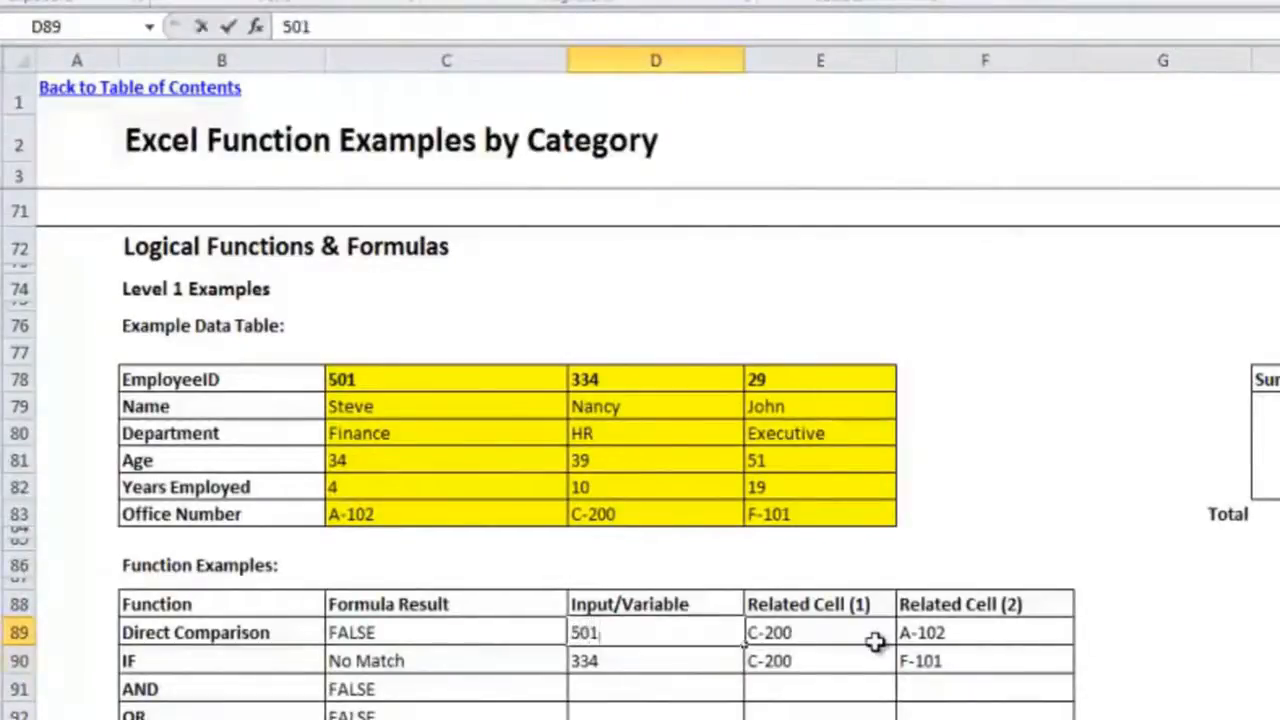
key(Return)
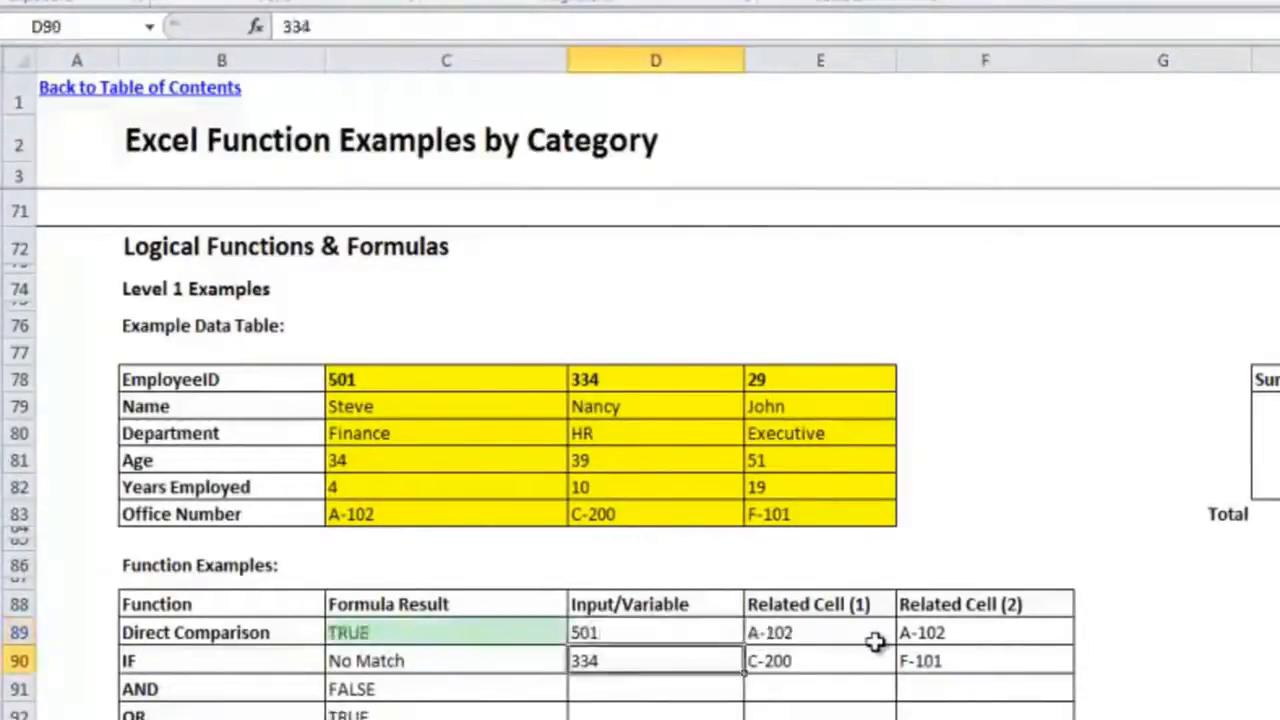
key(Up)
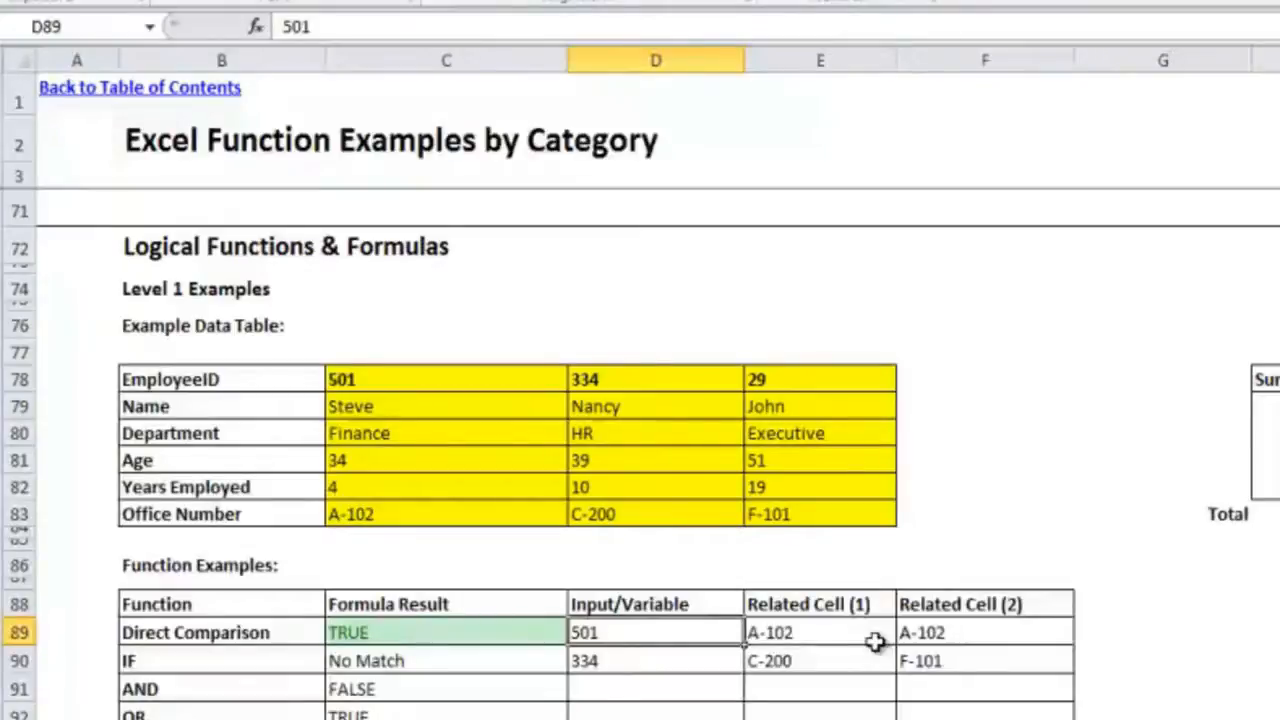
Step: Change the row index of the HLOOKUP formula in E89 to 4 to look up the employee's age
click(480, 655)
click(520, 636)
click(700, 640)
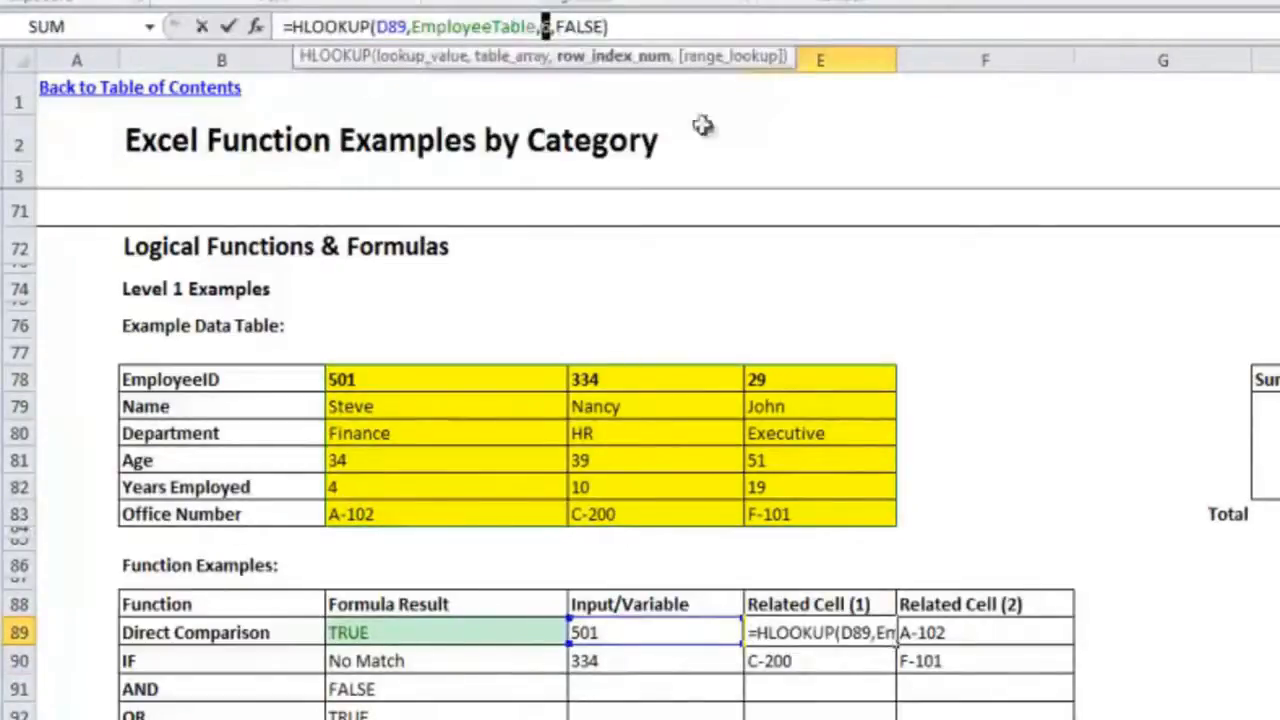
text(4)
key(Return)
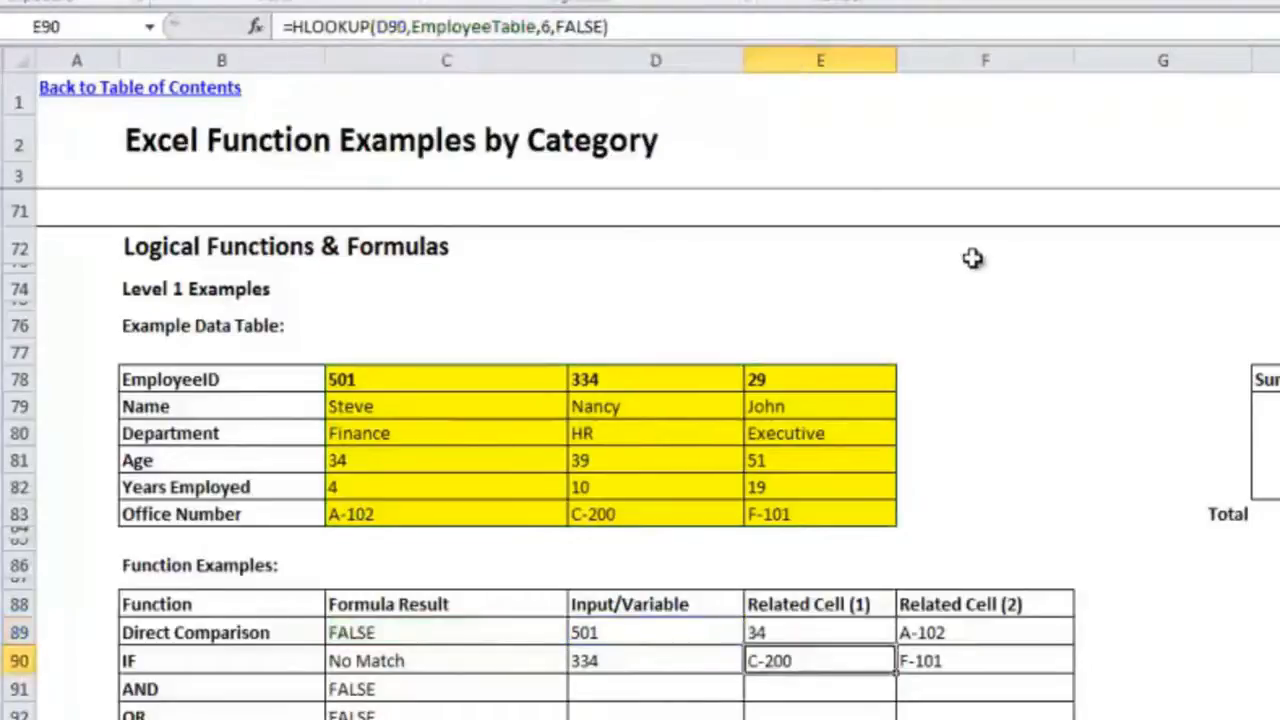
Step: Link F89 to the HR employee's age in the example table with the formula =D81
click(1012, 628)
text(=)
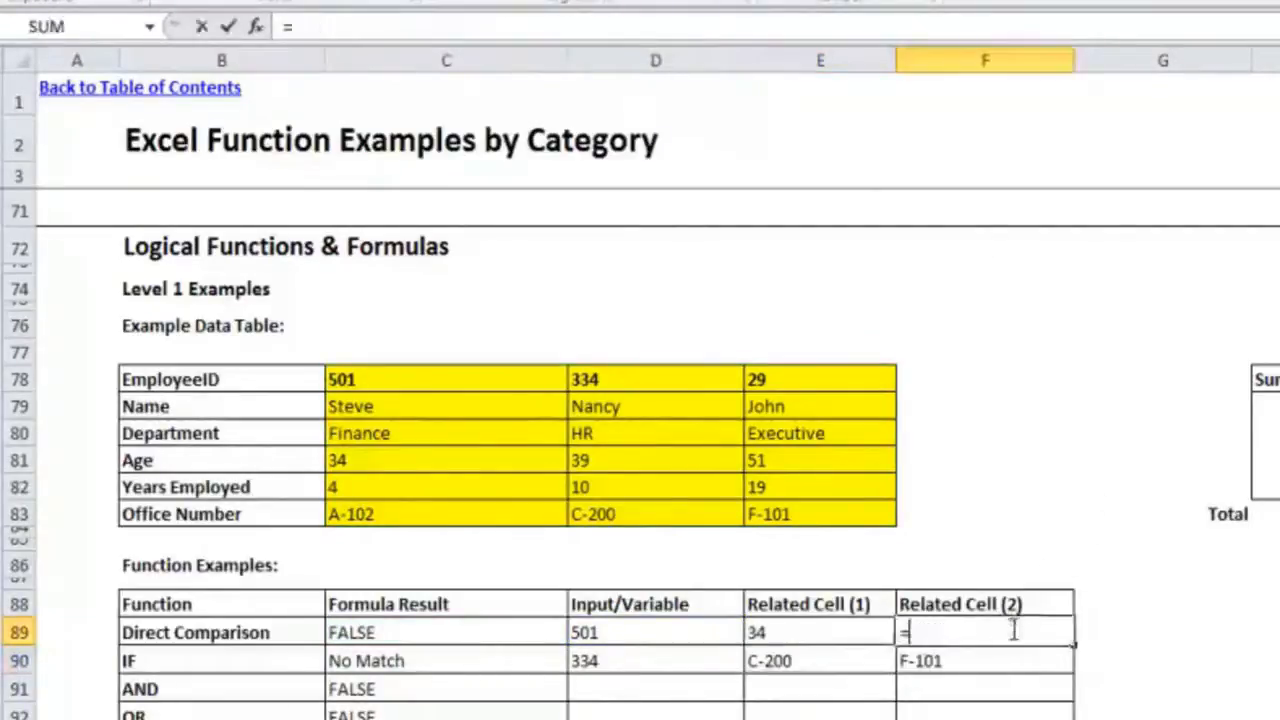
click(641, 460)
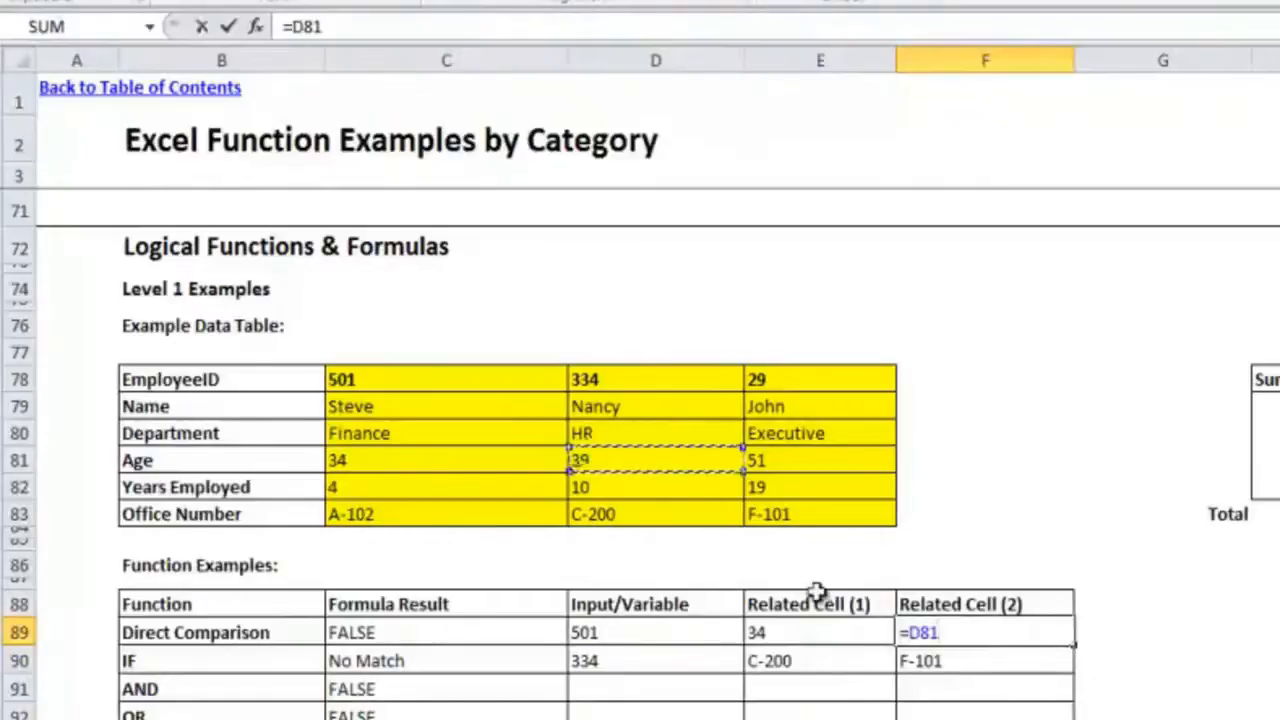
key(Return)
Step: Replace the direct comparison formula in C89 with =E89<F89 to test whether the first age is lower
key(Left)
key(Left)
key(Left)
key(Up)
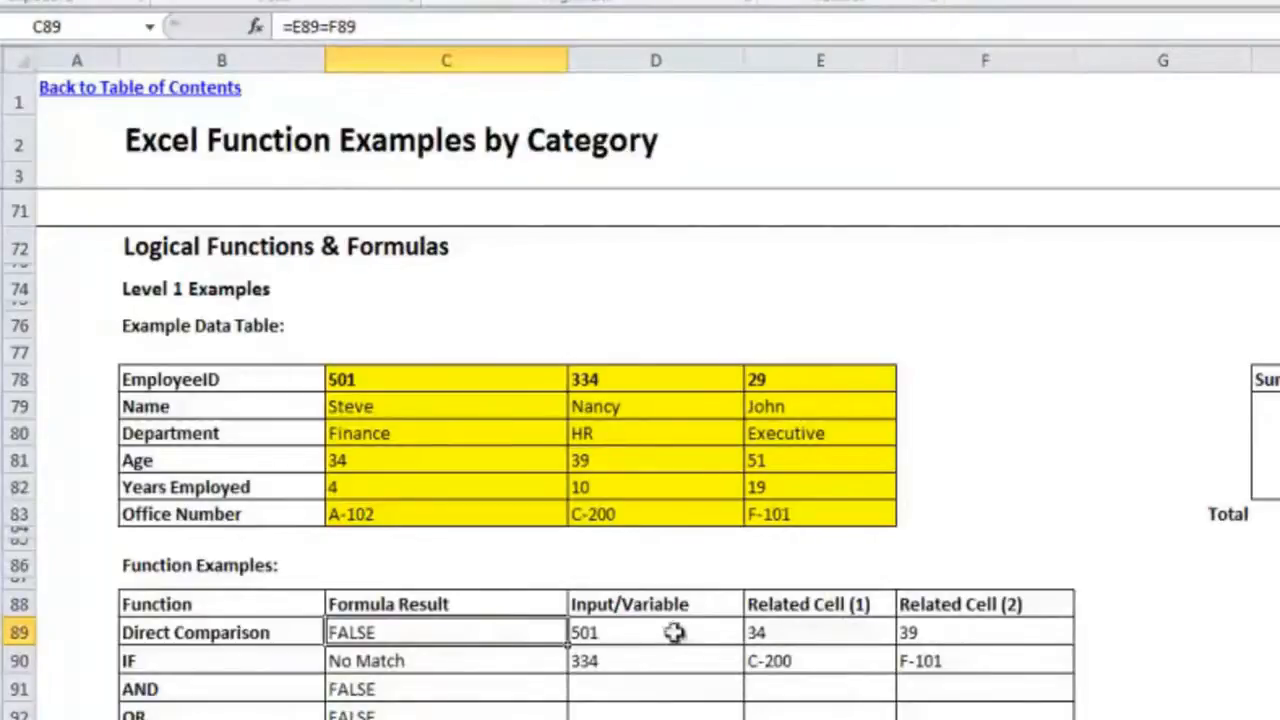
text(=)
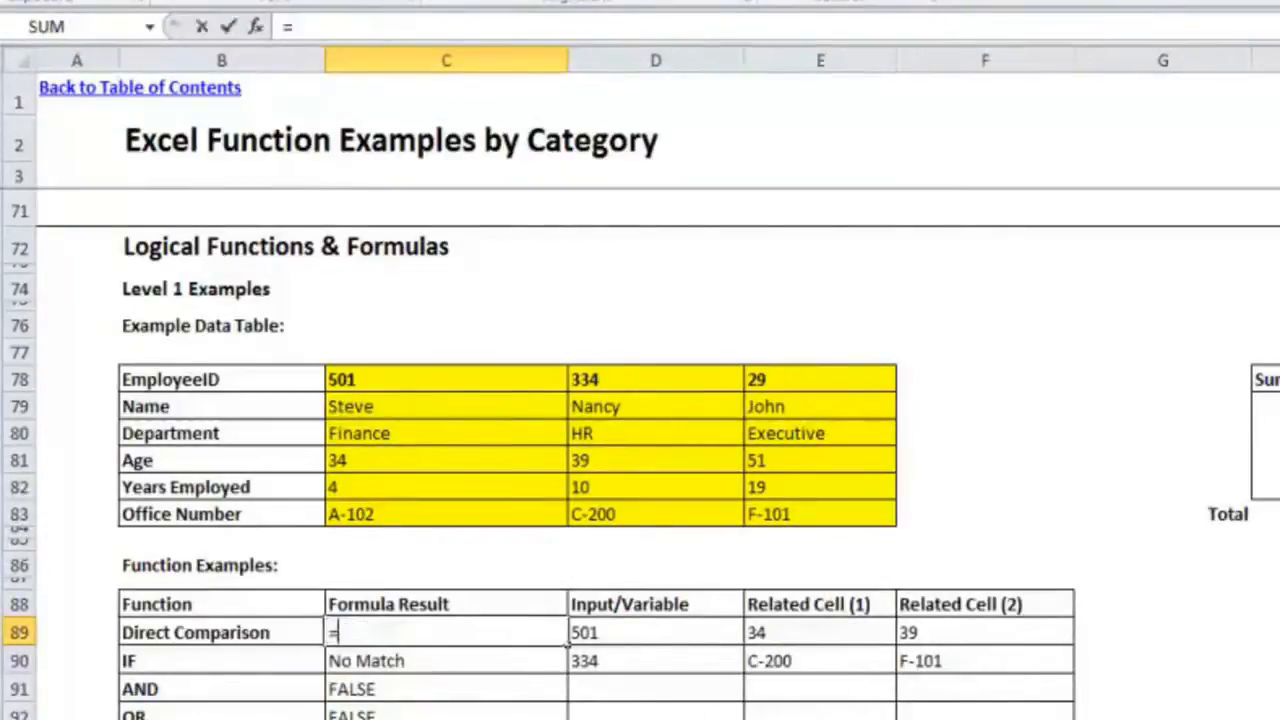
click(822, 635)
text(<)
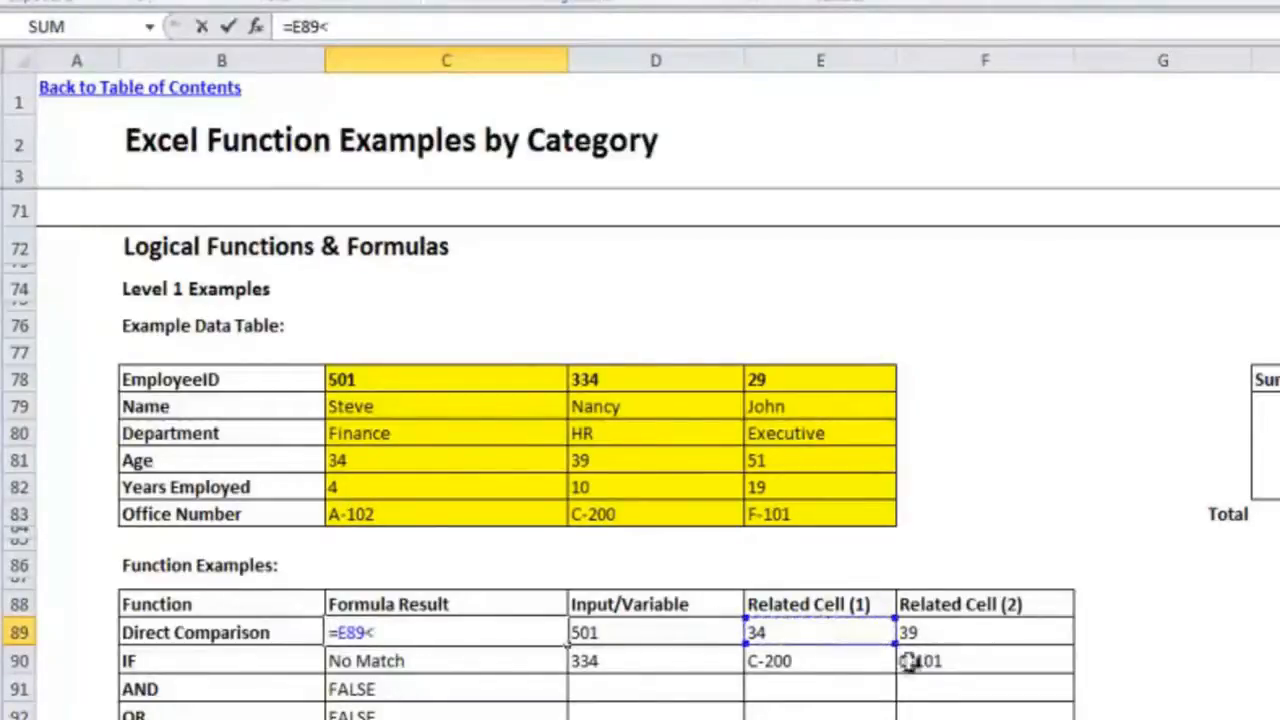
click(947, 634)
key(Return)
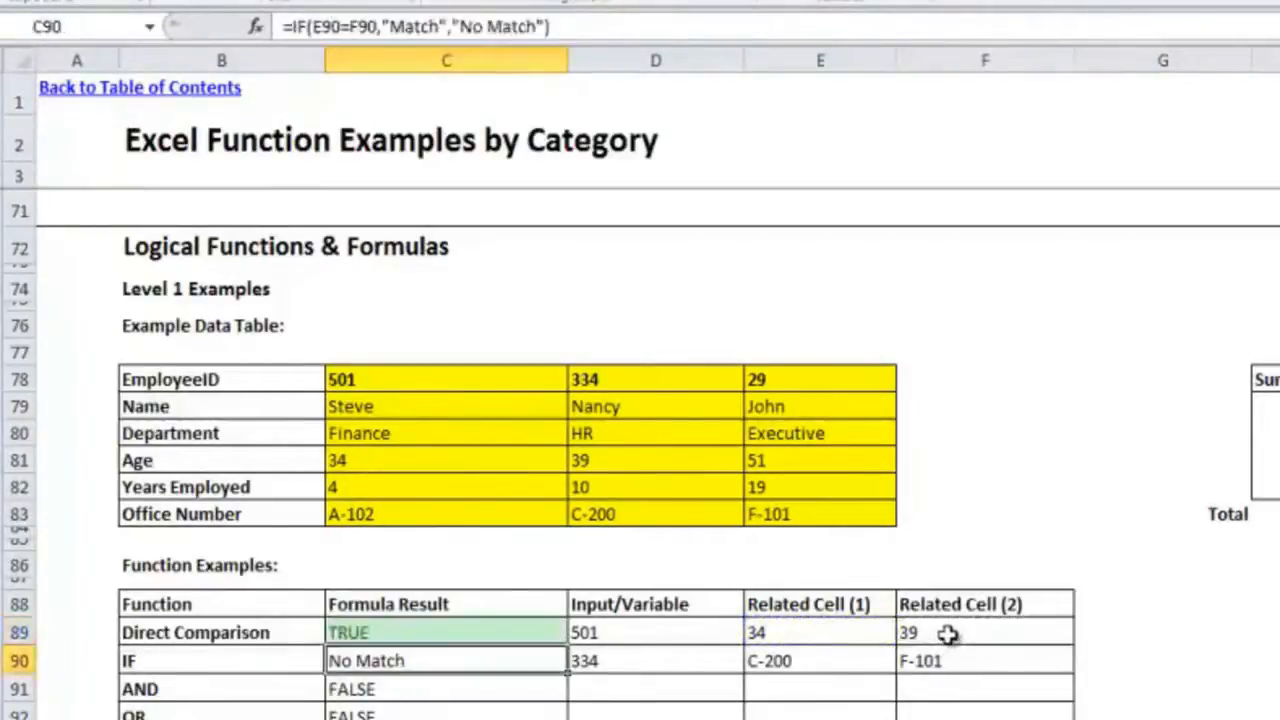
key(Up)
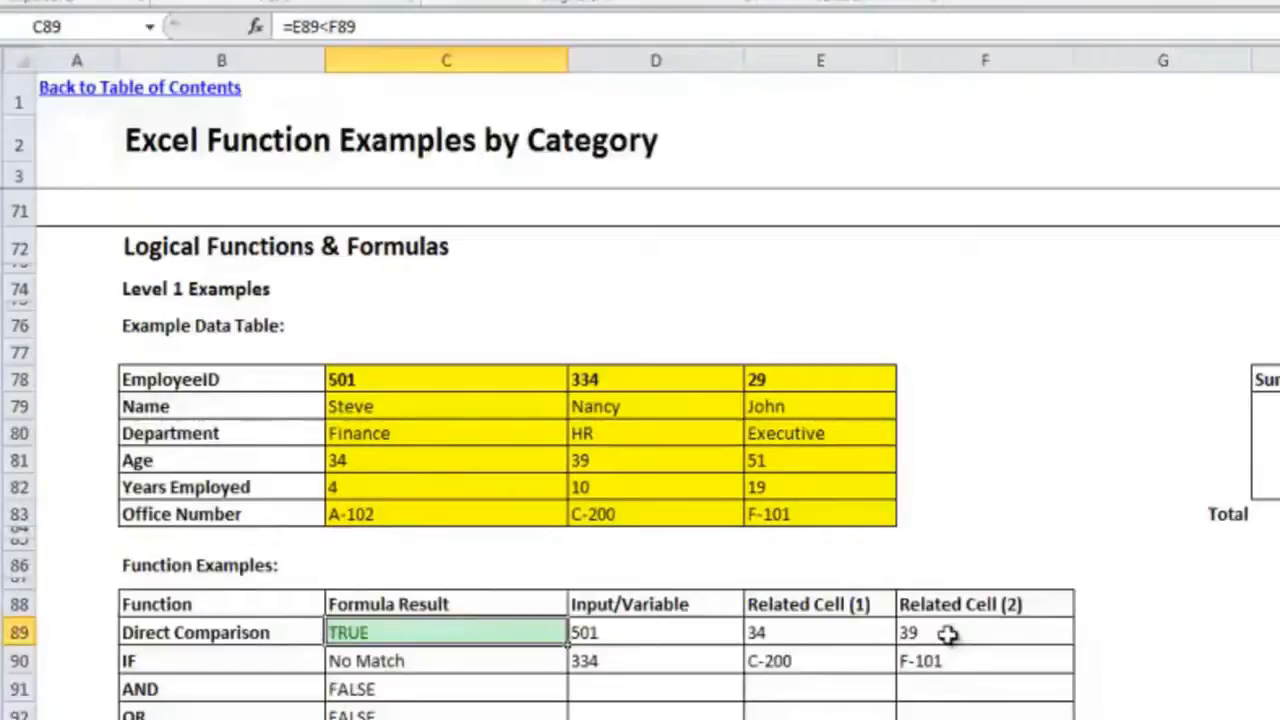
Step: Rewrite the IF formula in C90 as =IF(E90=F90,"Correct!","No Match")
key(Down)
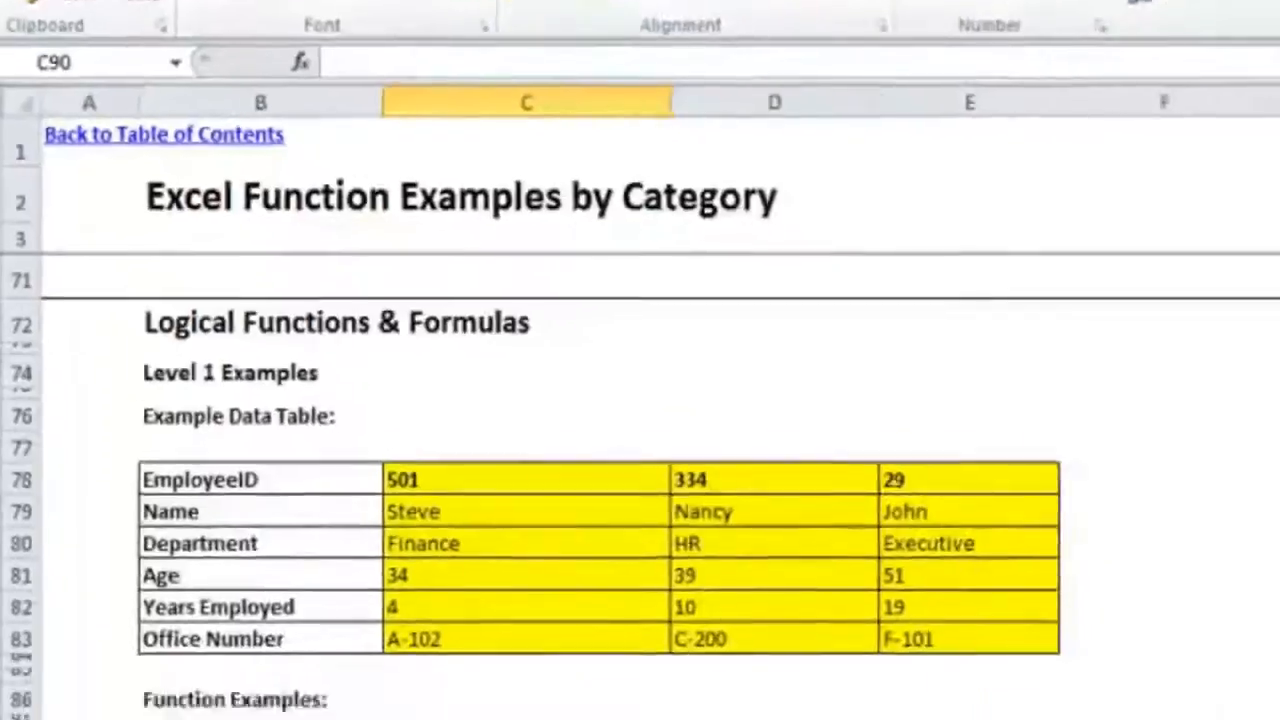
text(=)
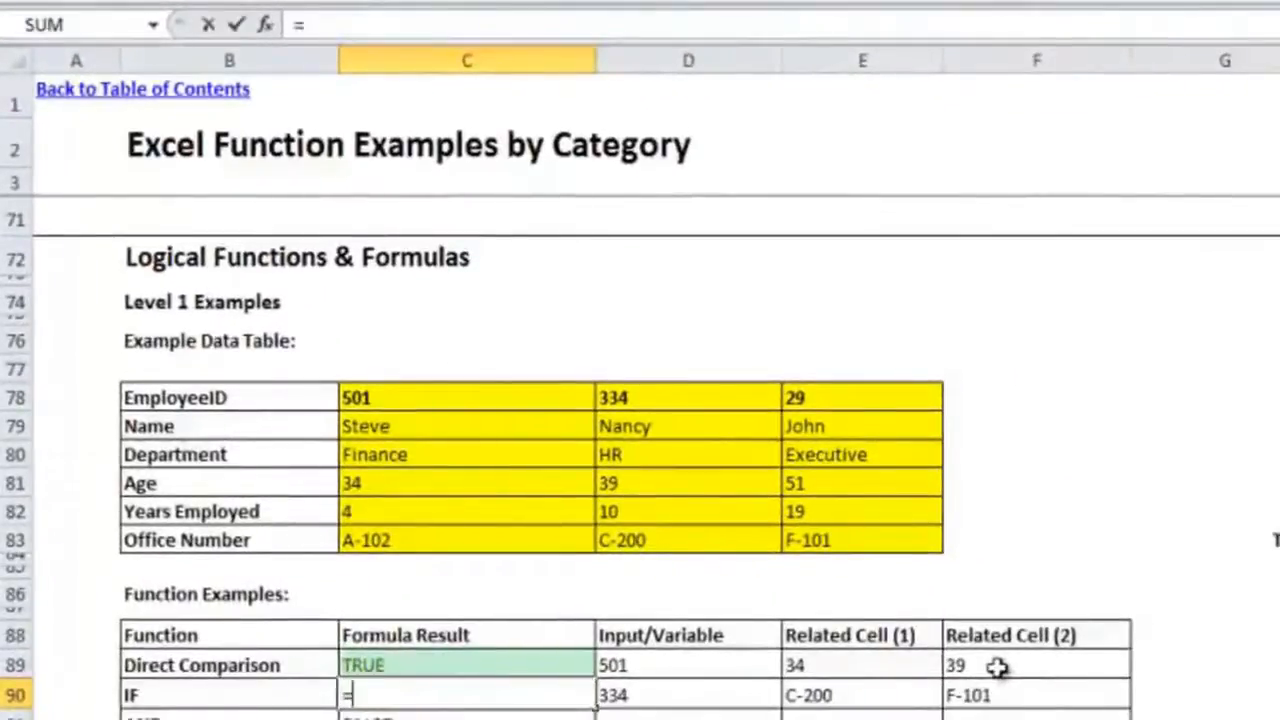
text(IF()
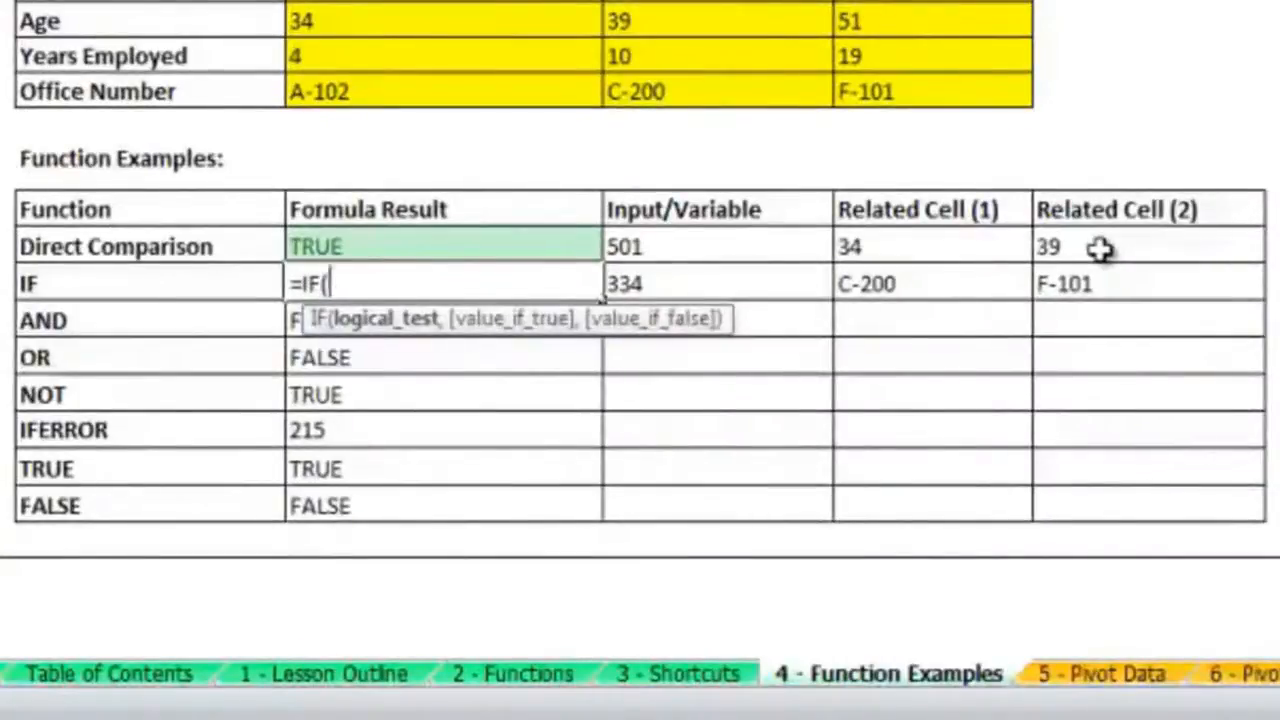
click(973, 283)
text(=)
click(1094, 288)
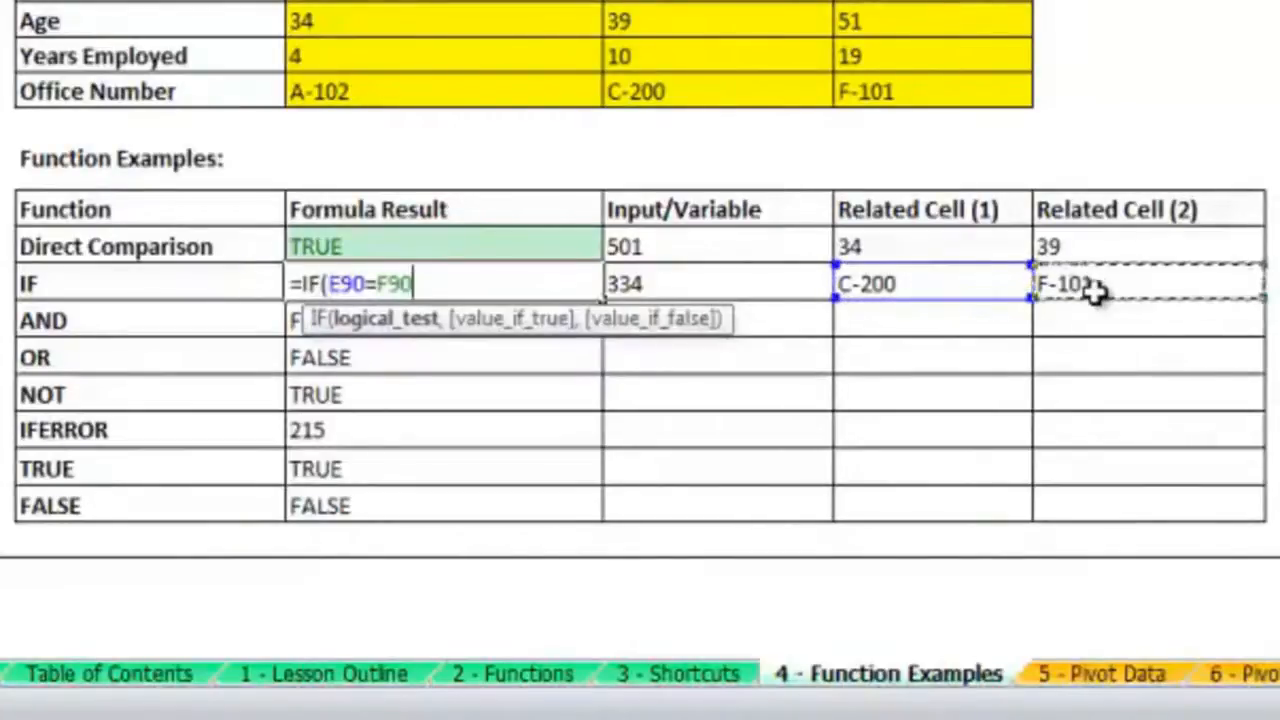
text(,)
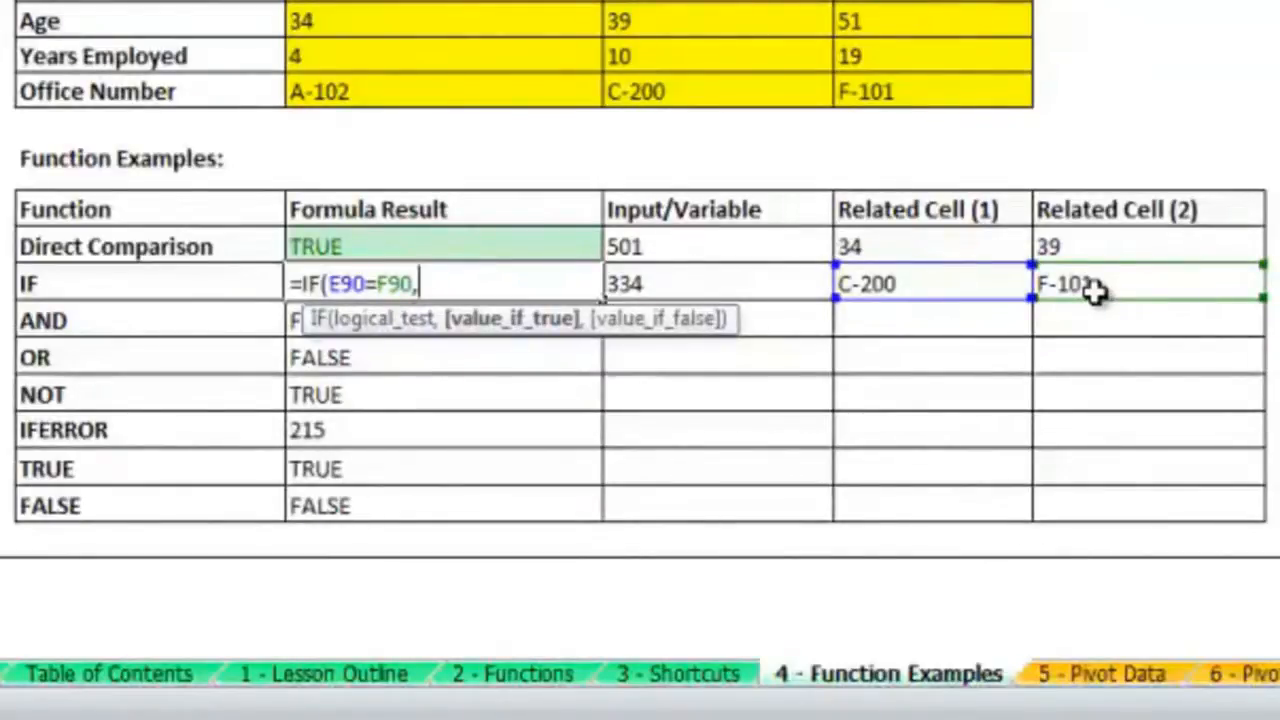
text(")
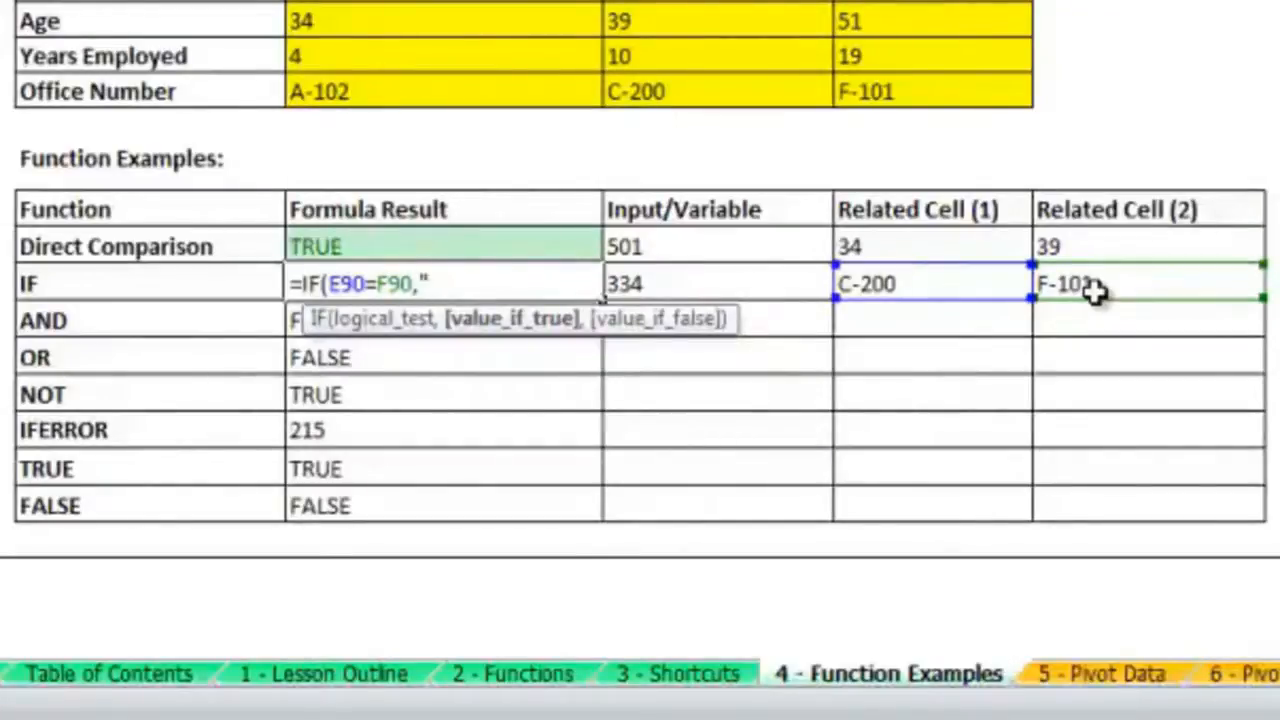
text(Correct!)
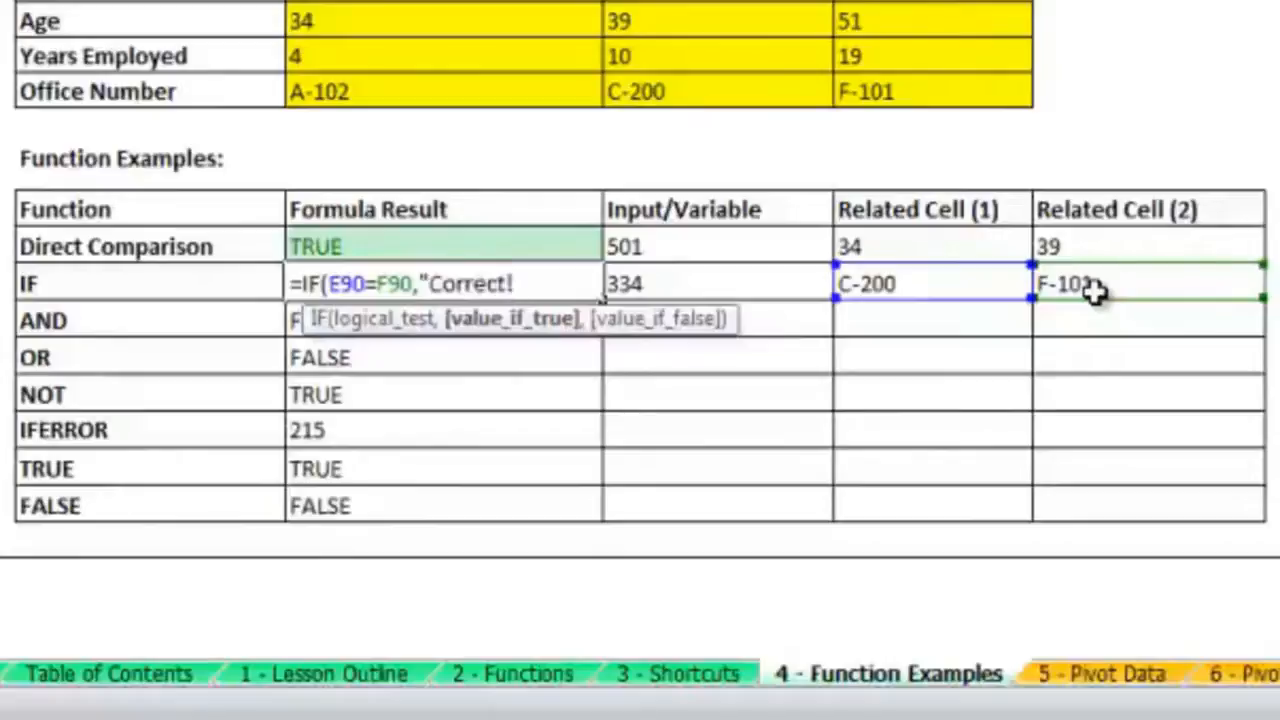
text(","No)
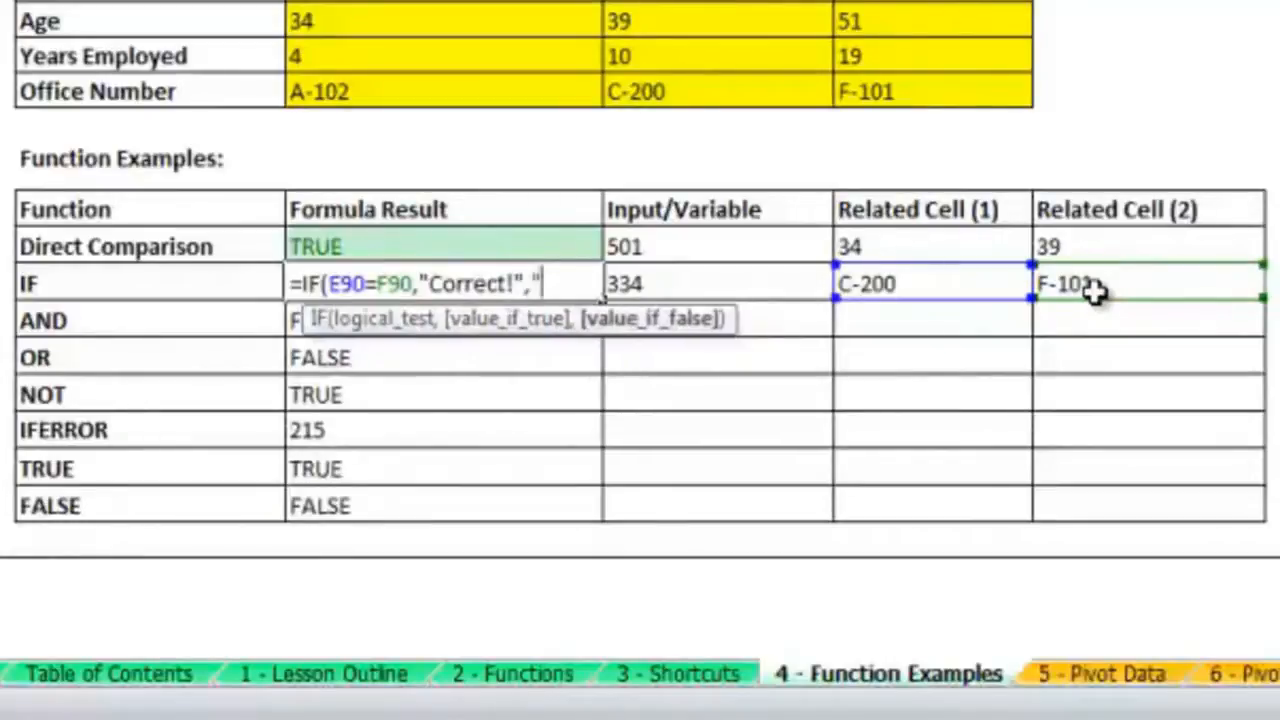
text( Match")
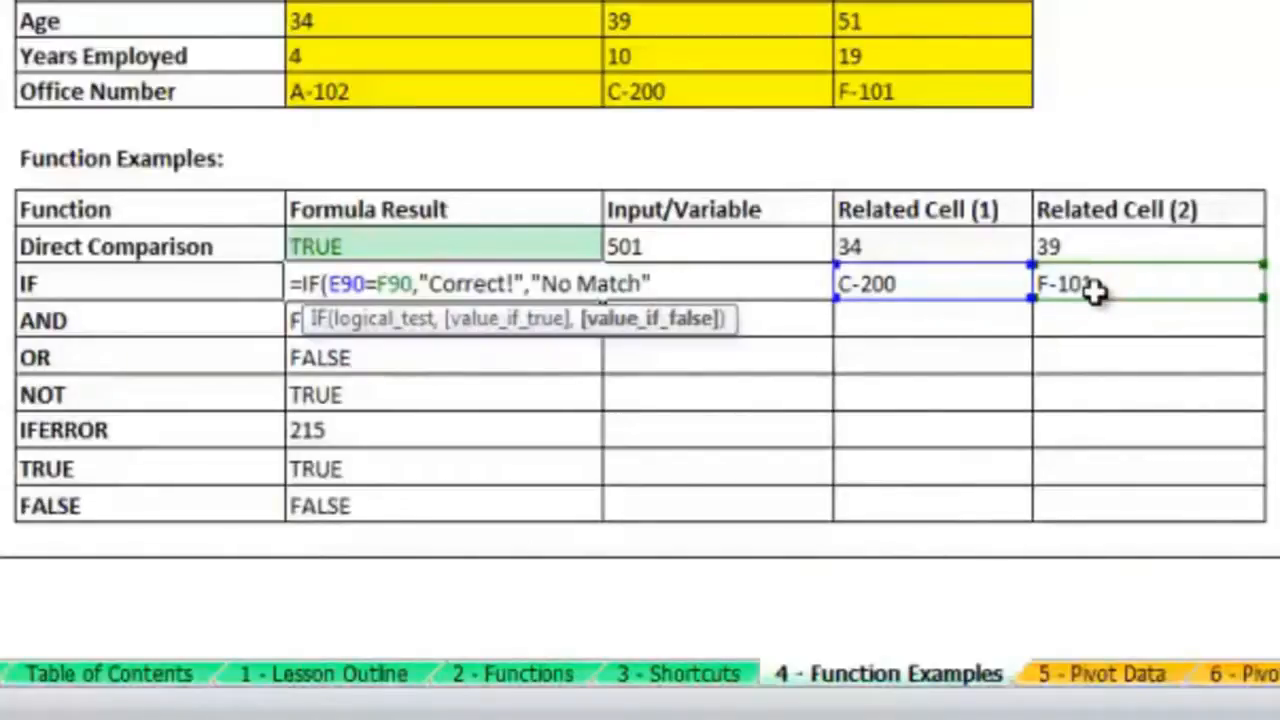
text())
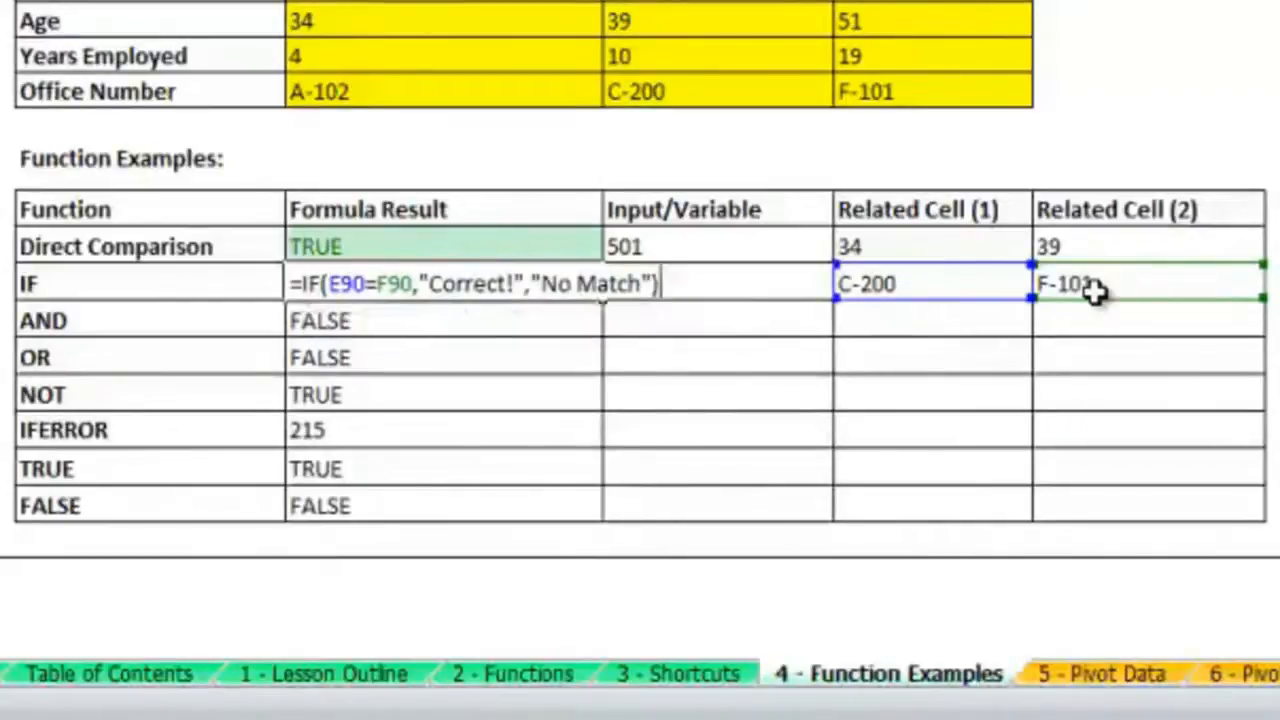
key(Return)
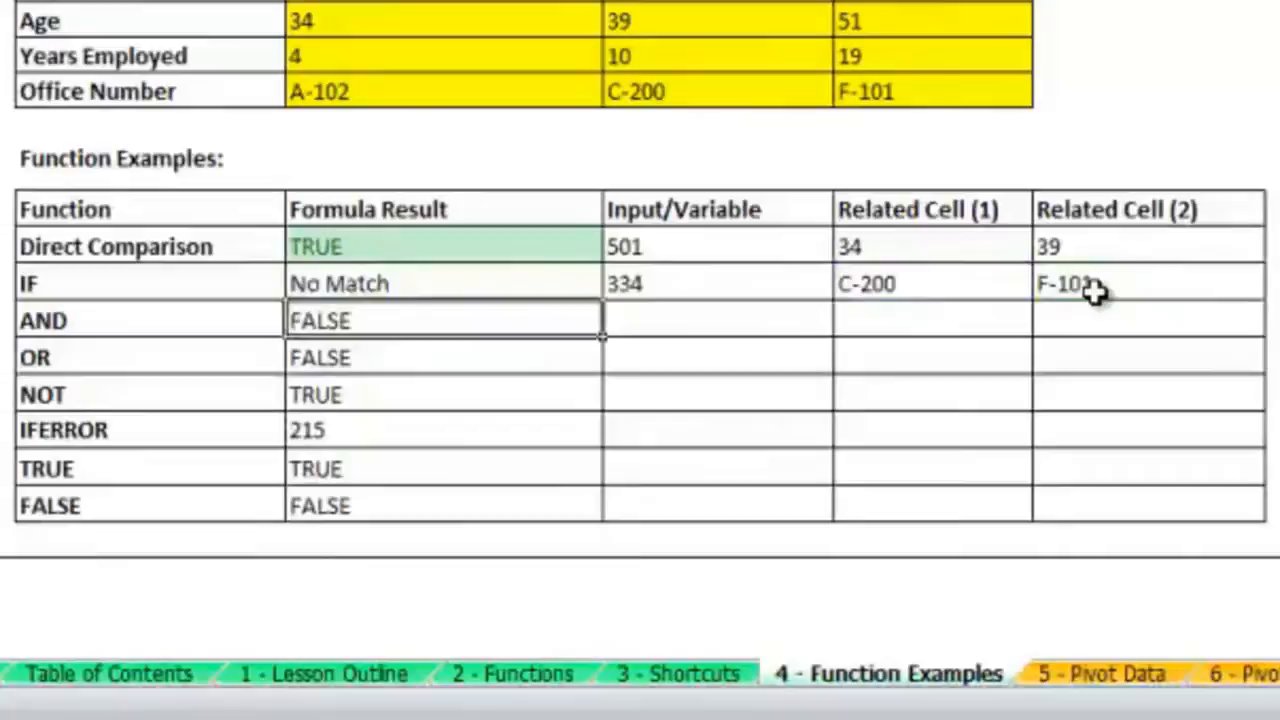
Step: Link F90 to the Executive employee's office number in the example table with the formula =E83
key(Right)
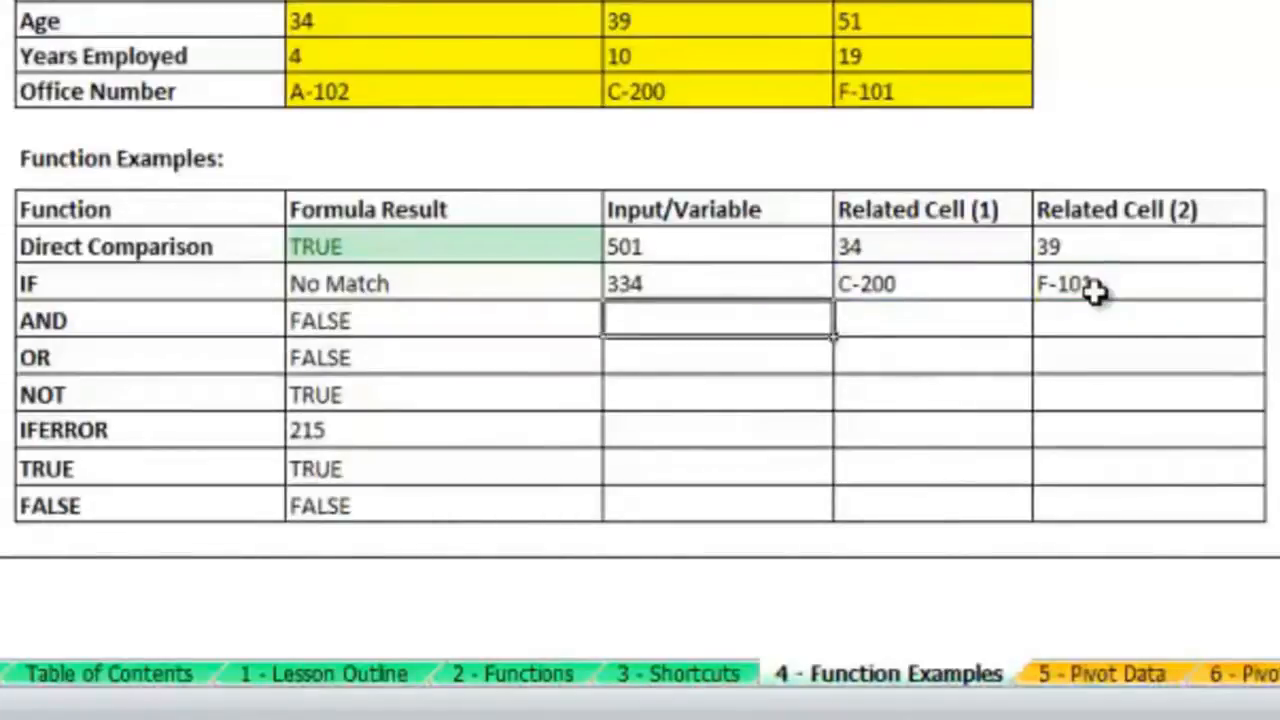
key(Right)
key(Up)
key(Left)
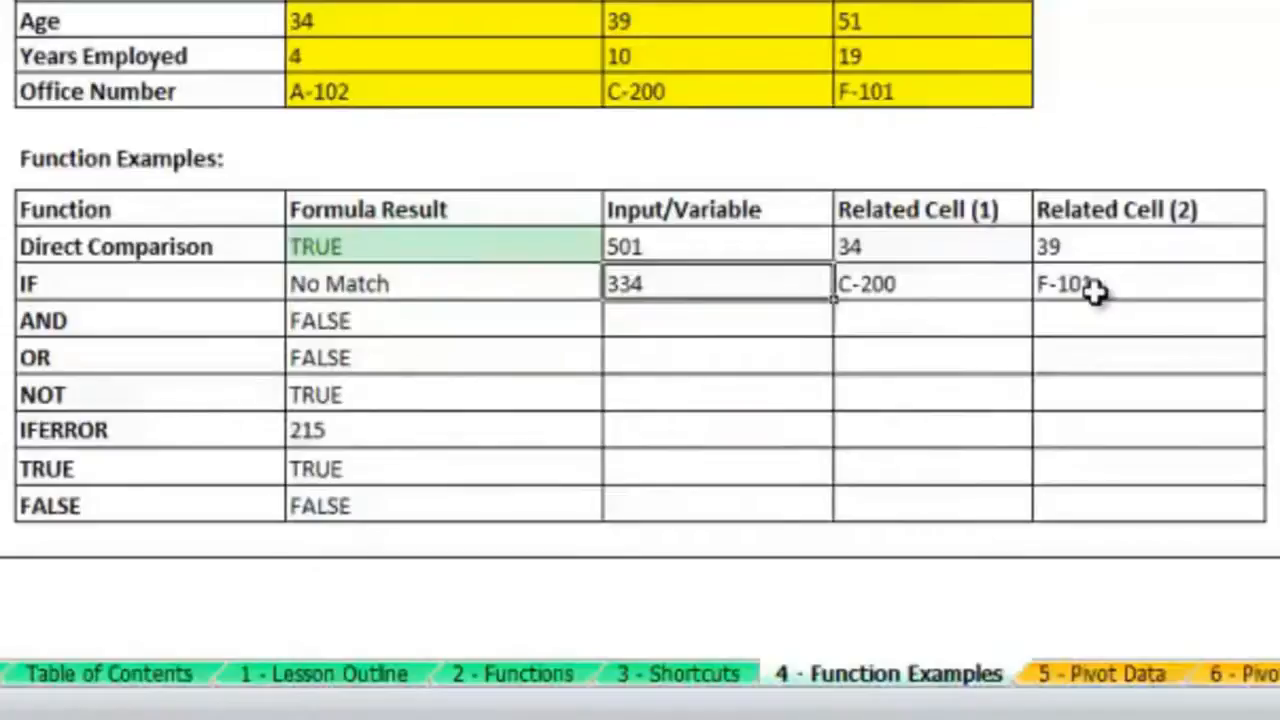
key(Right)
key(Right)
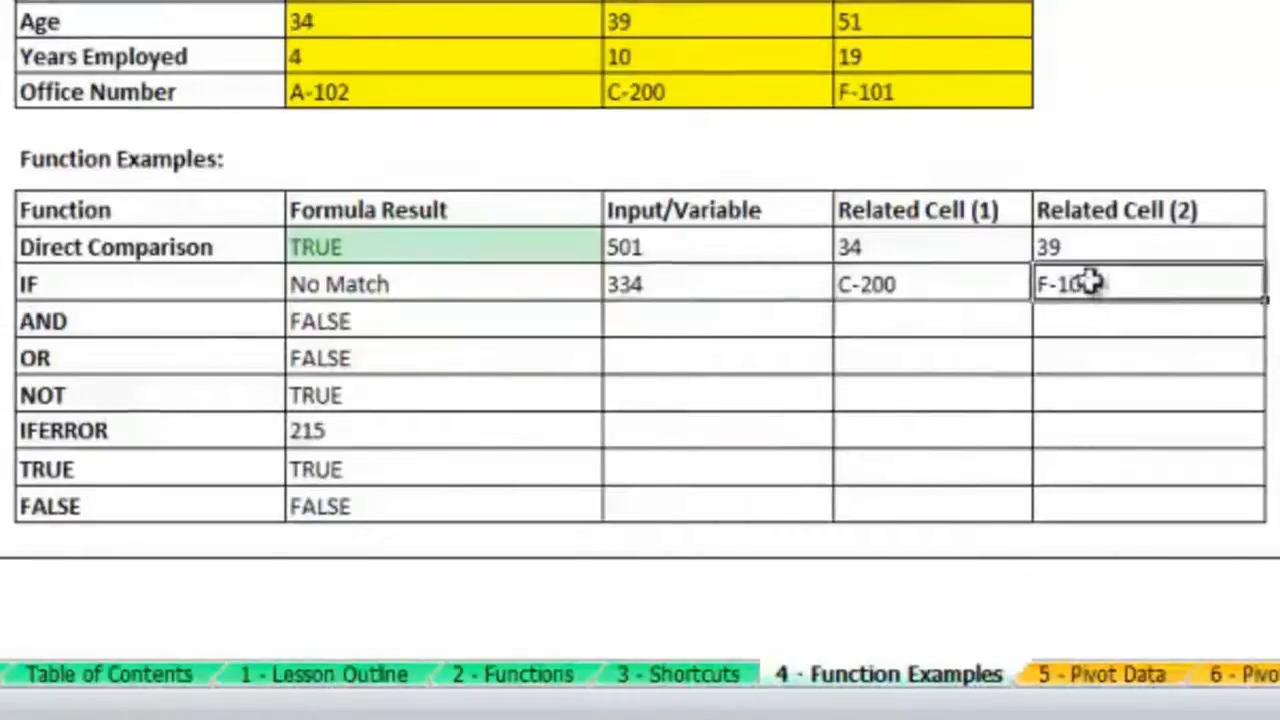
text(=)
click(975, 98)
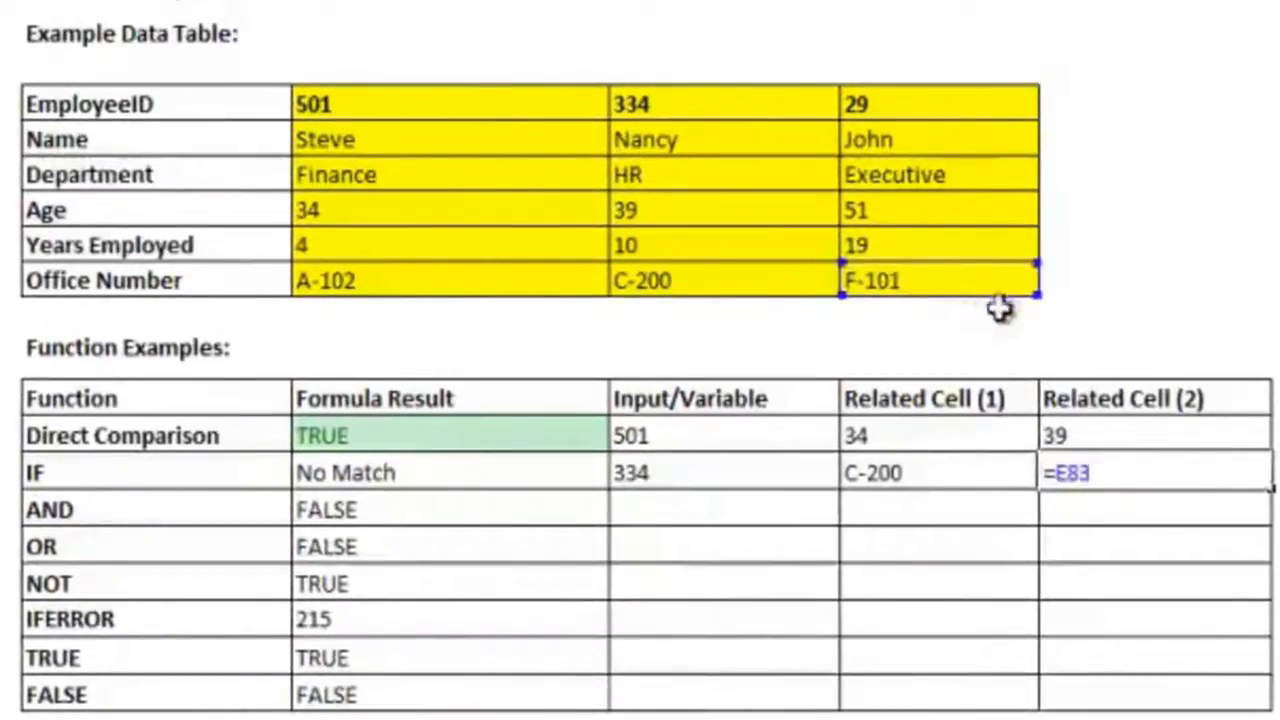
key(ctrl+Return)
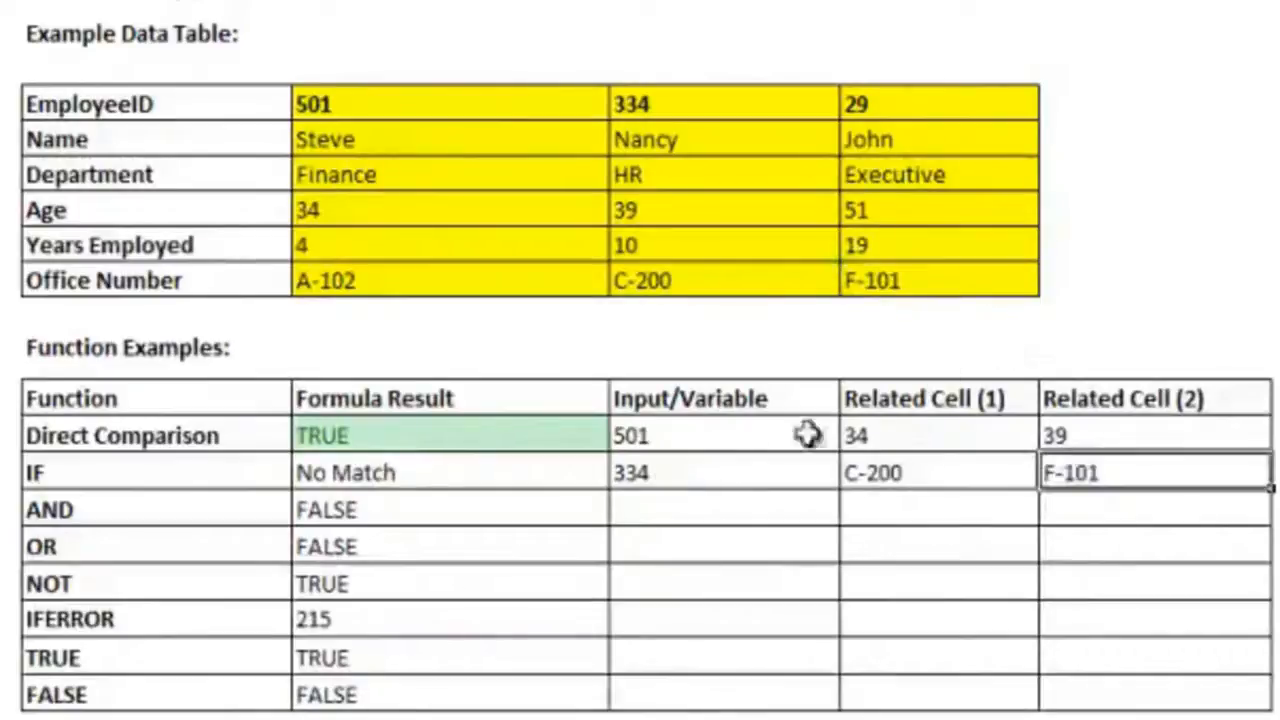
Step: Test the IF formula by changing the lookup input in D90 to the Executive employee's ID
click(751, 474)
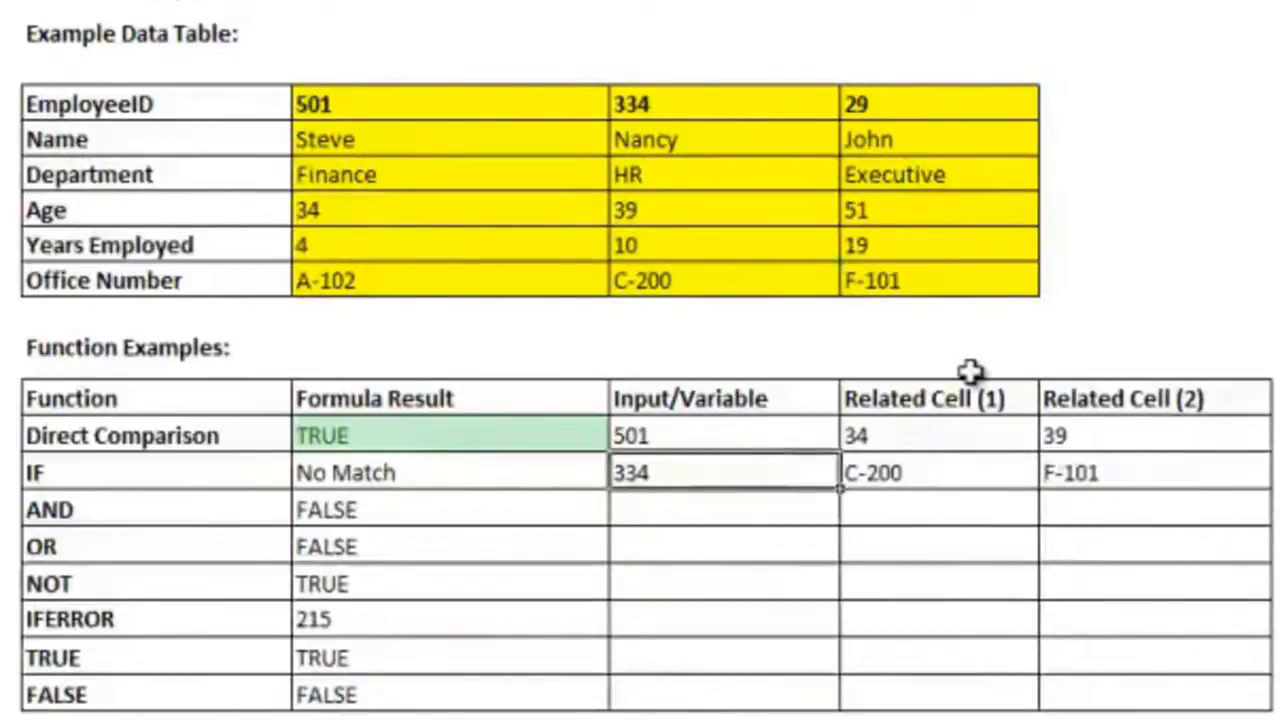
text(29)
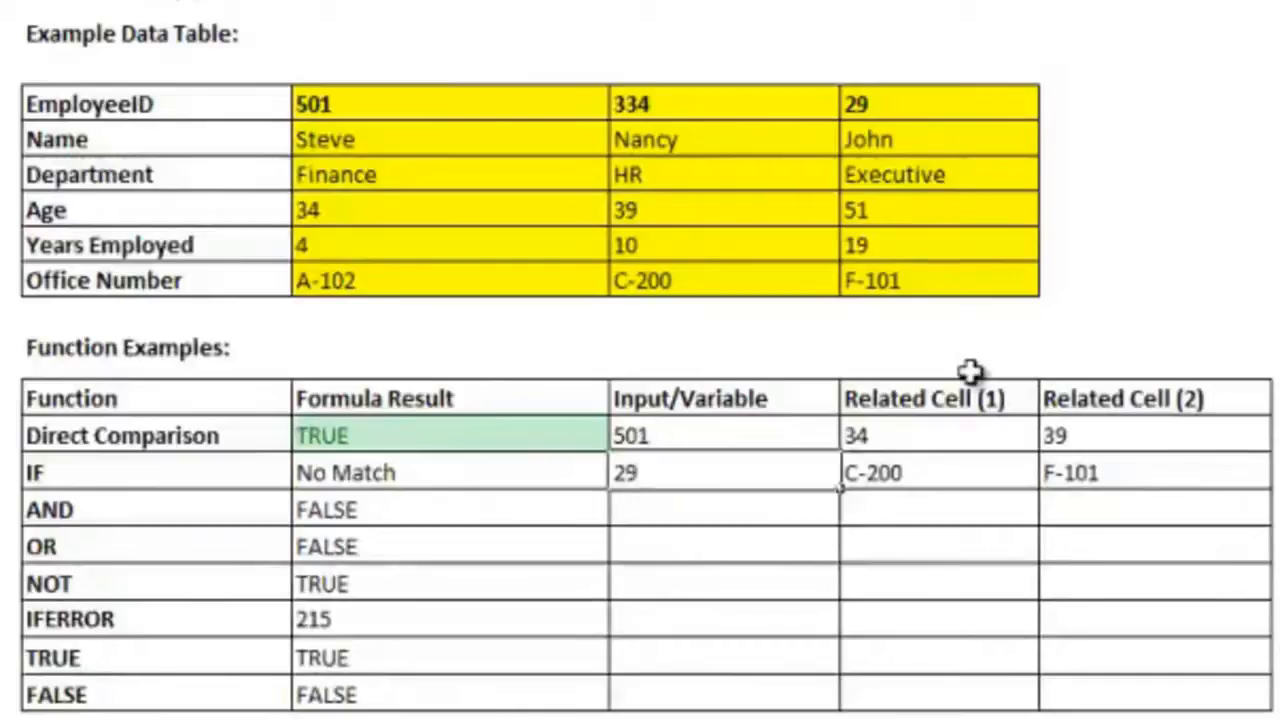
key(Return)
click(586, 463)
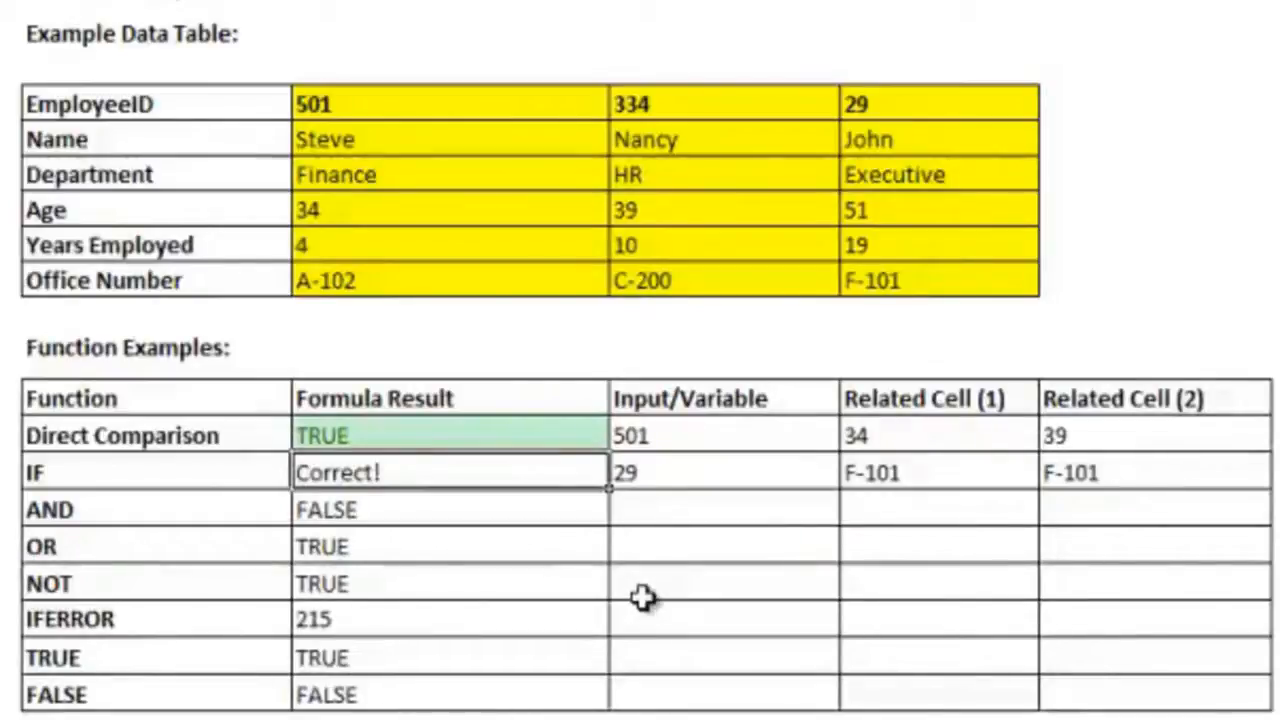
Step: Examine the existing AND and OR formulas in C91 and C92, including the cells the AND formula references
key(Down)
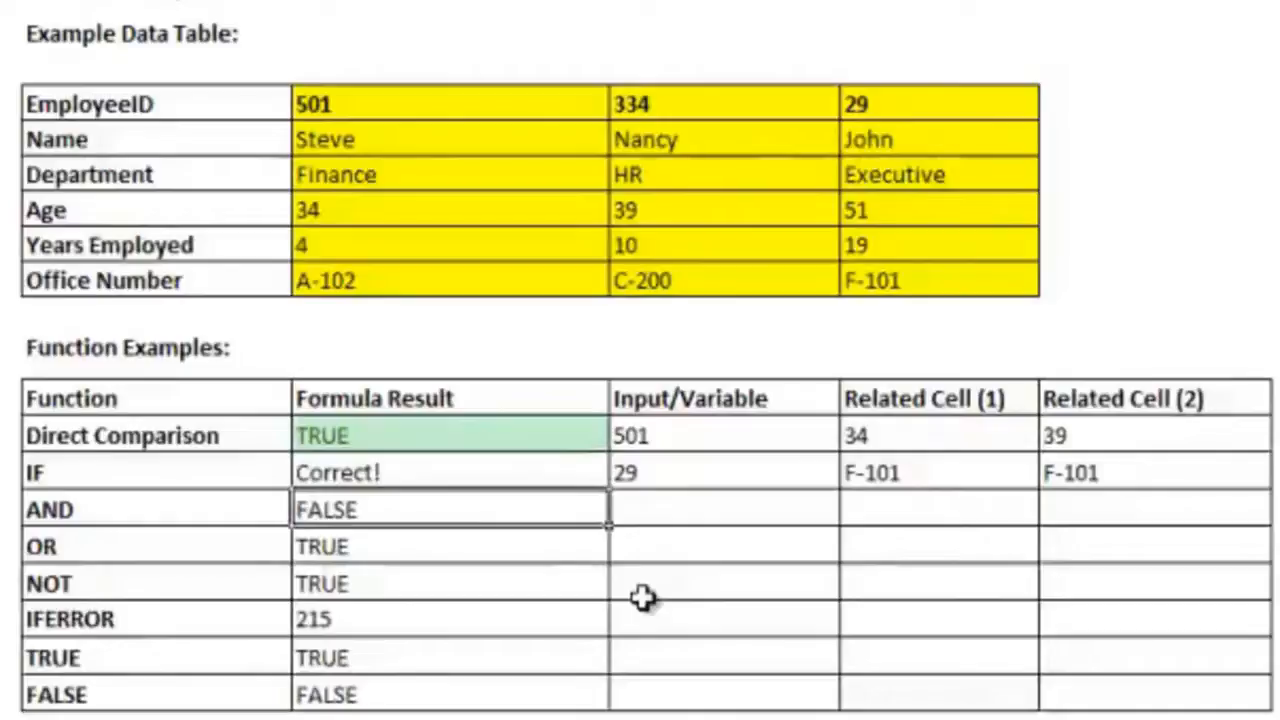
key(Up)
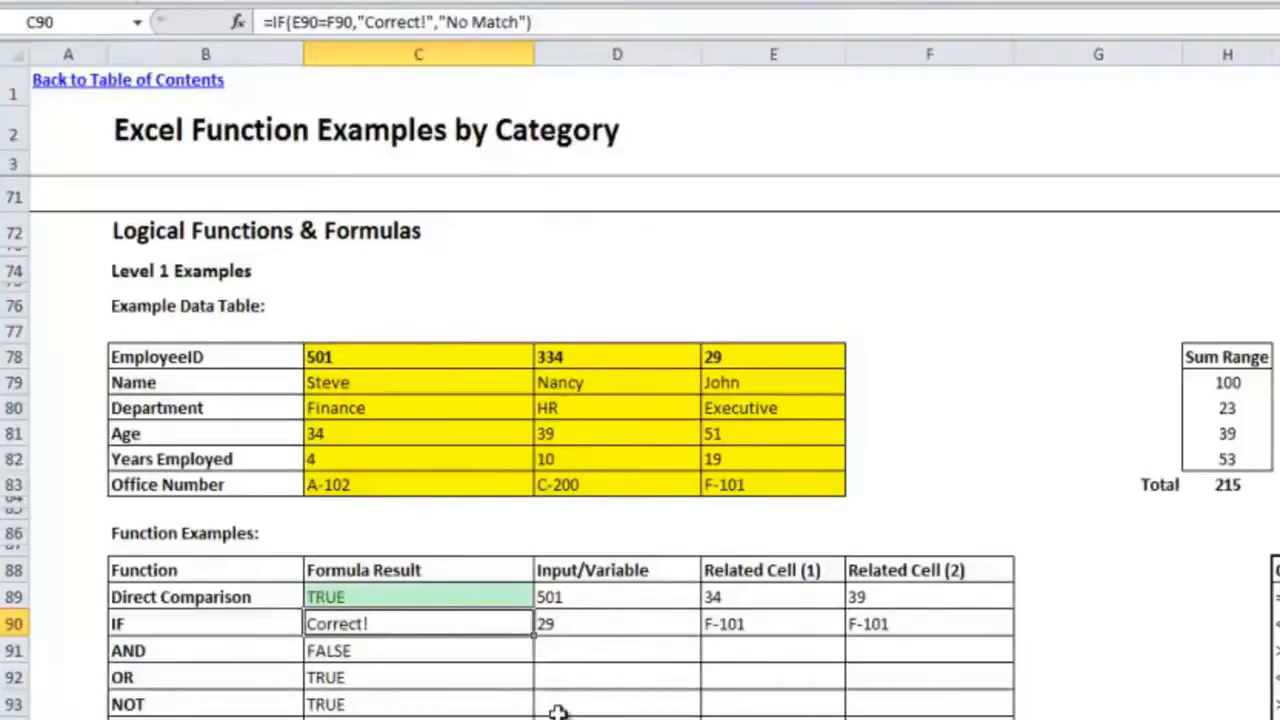
click(457, 654)
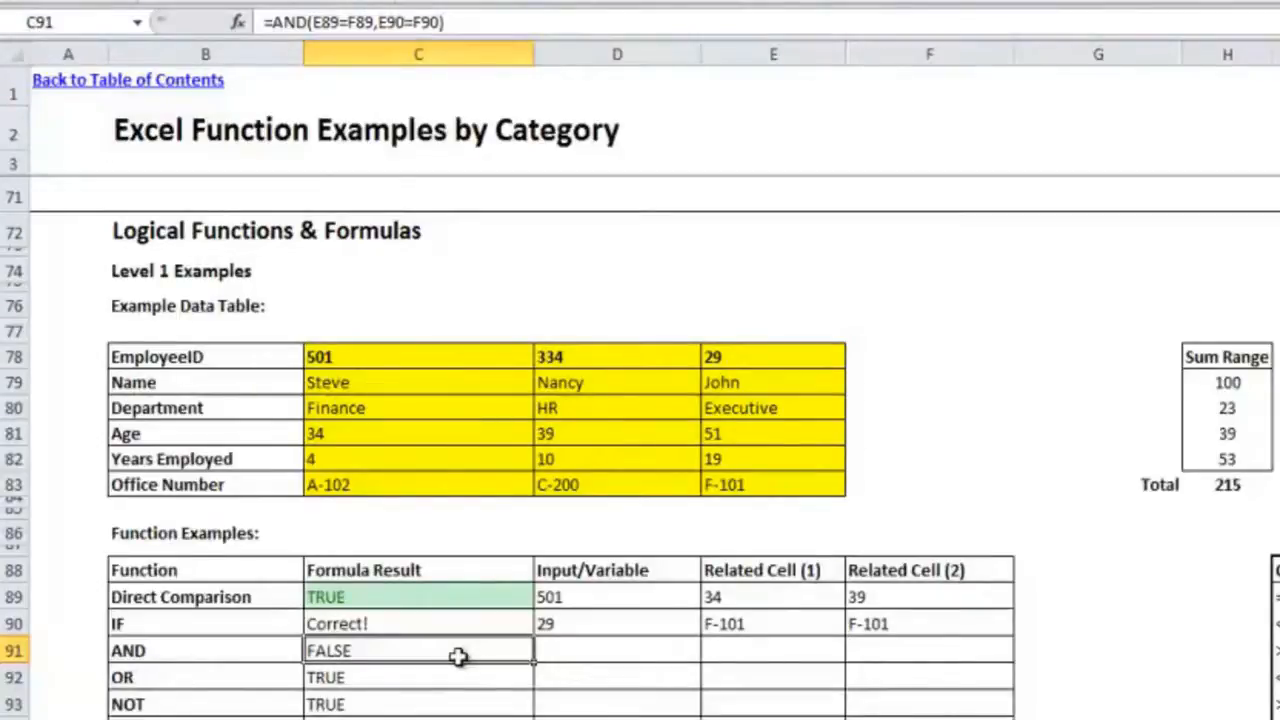
click(451, 675)
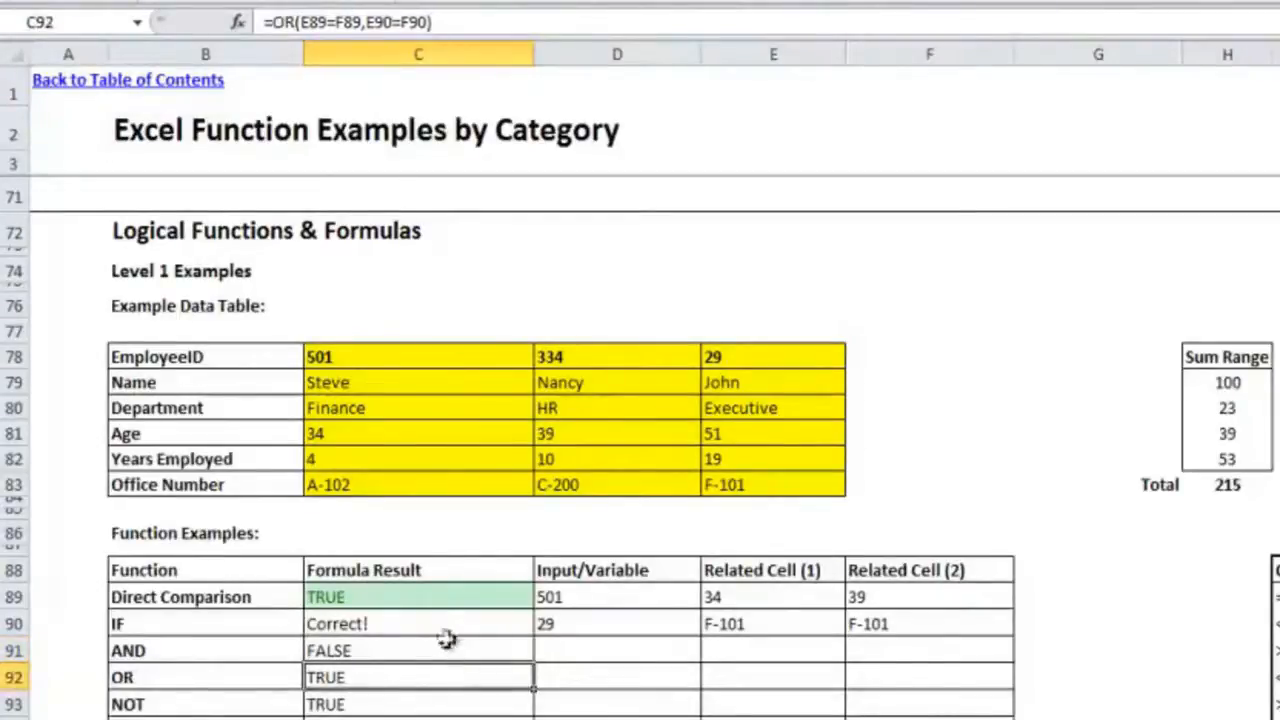
click(439, 651)
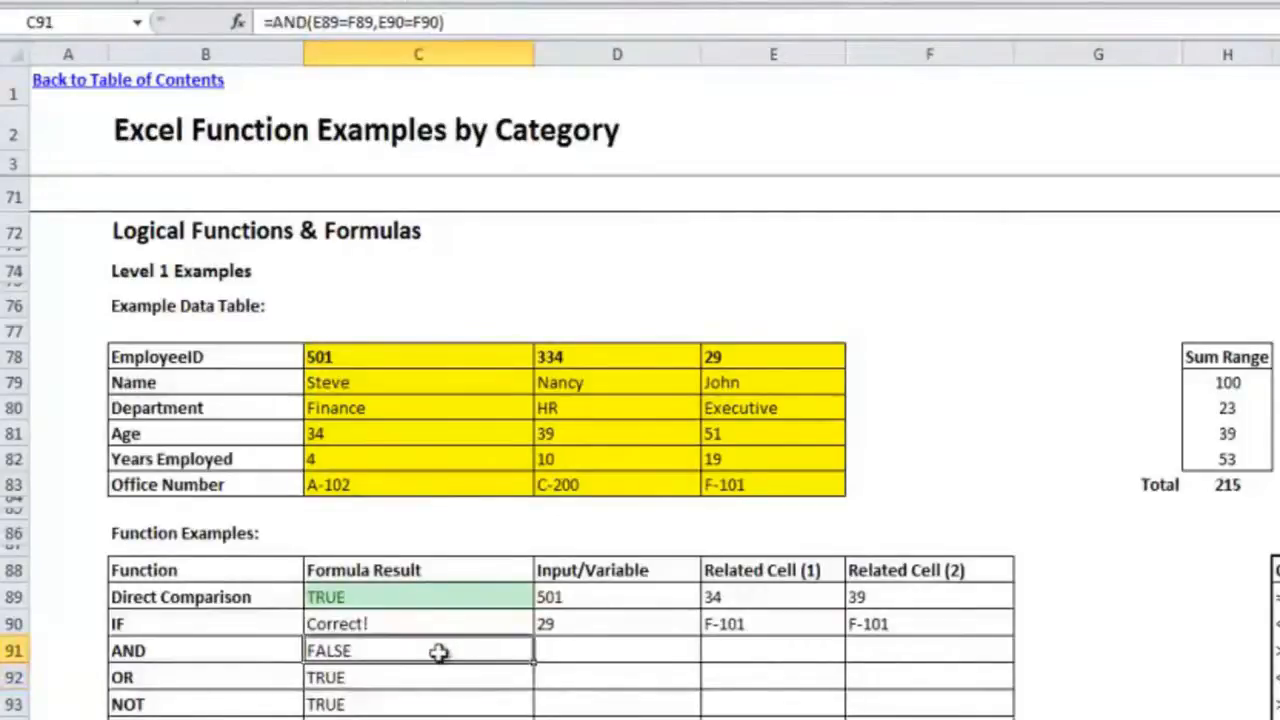
click(553, 628)
click(467, 654)
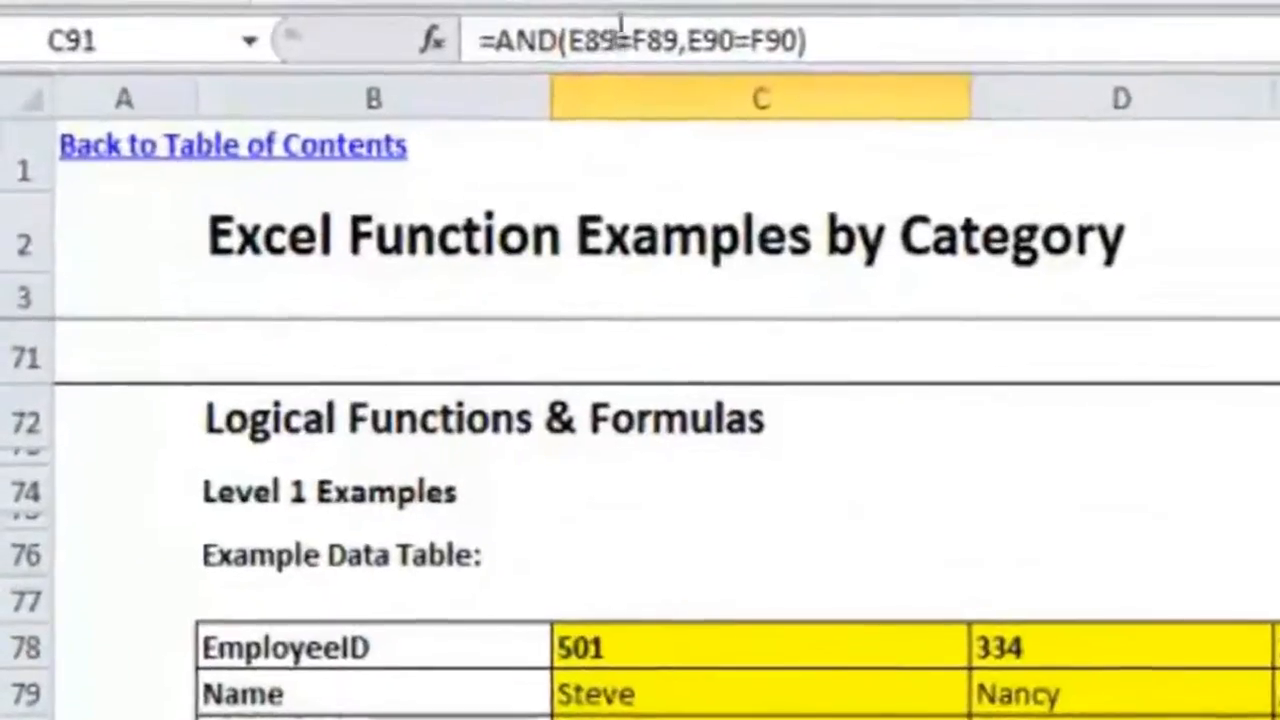
click(645, 52)
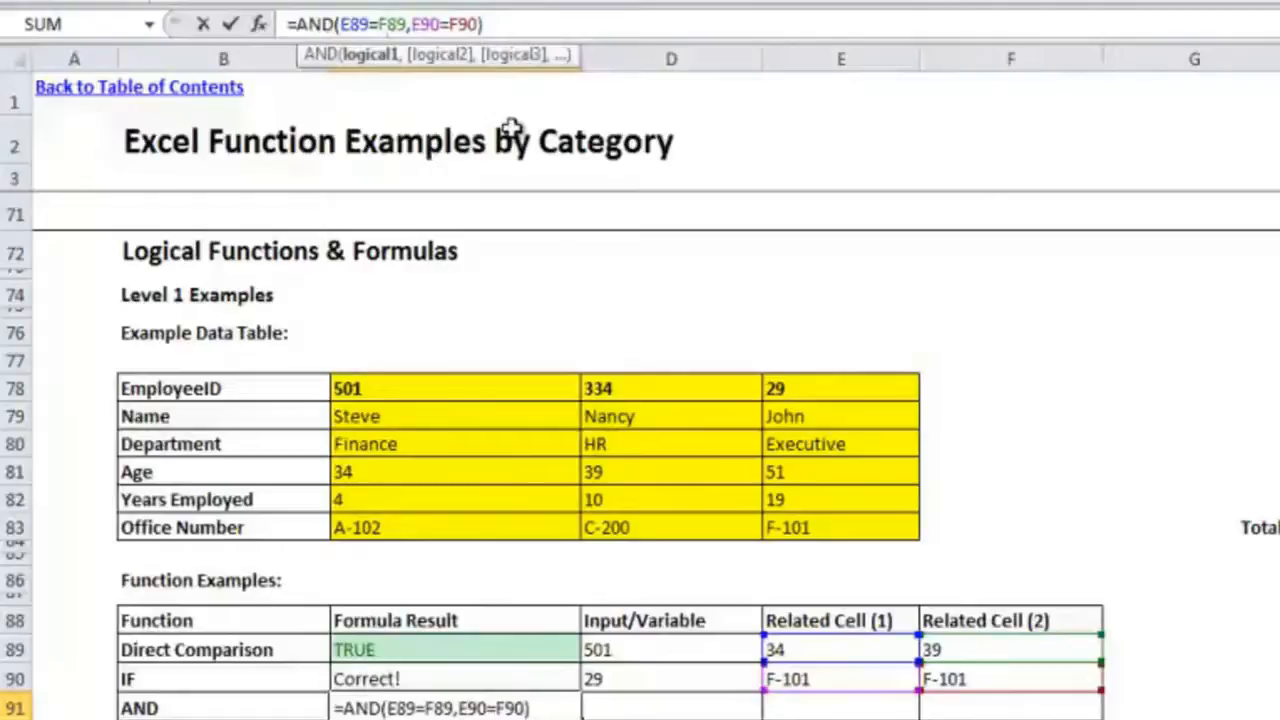
key(ctrl+Return)
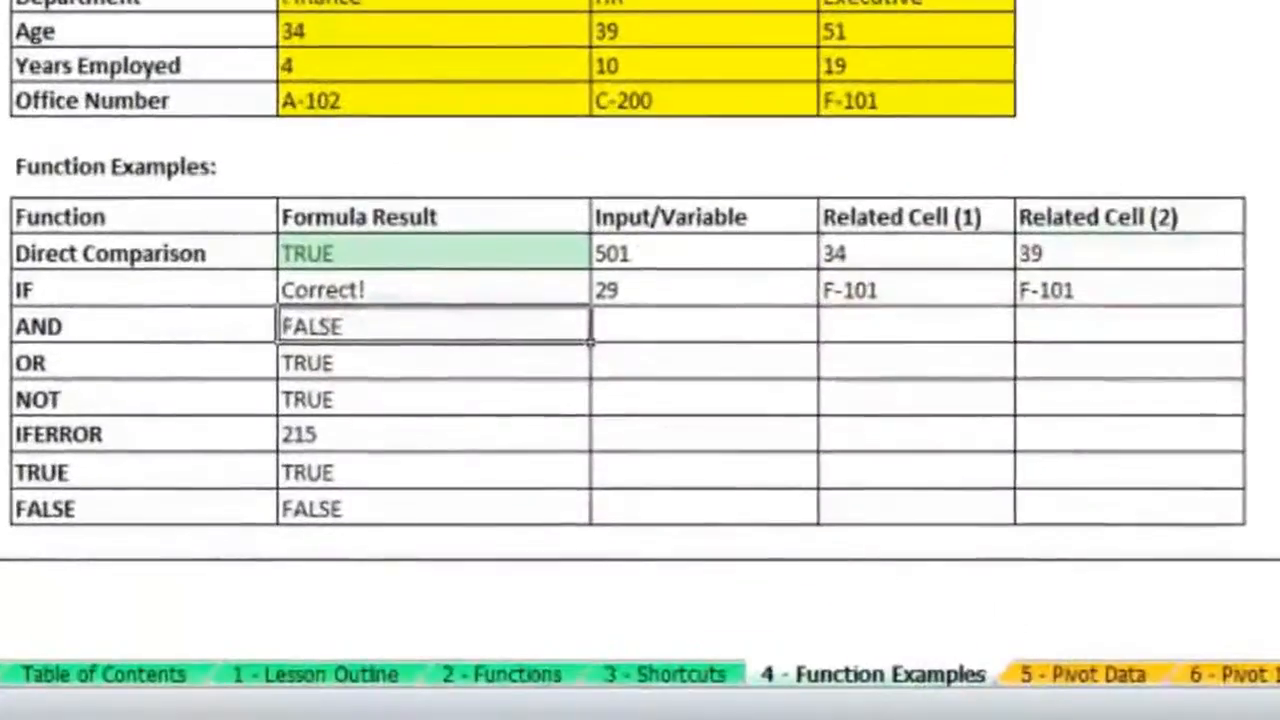
Step: Rewrite the AND formula in C91 as =AND(E89=F89,E90=F90)
text(=AND()
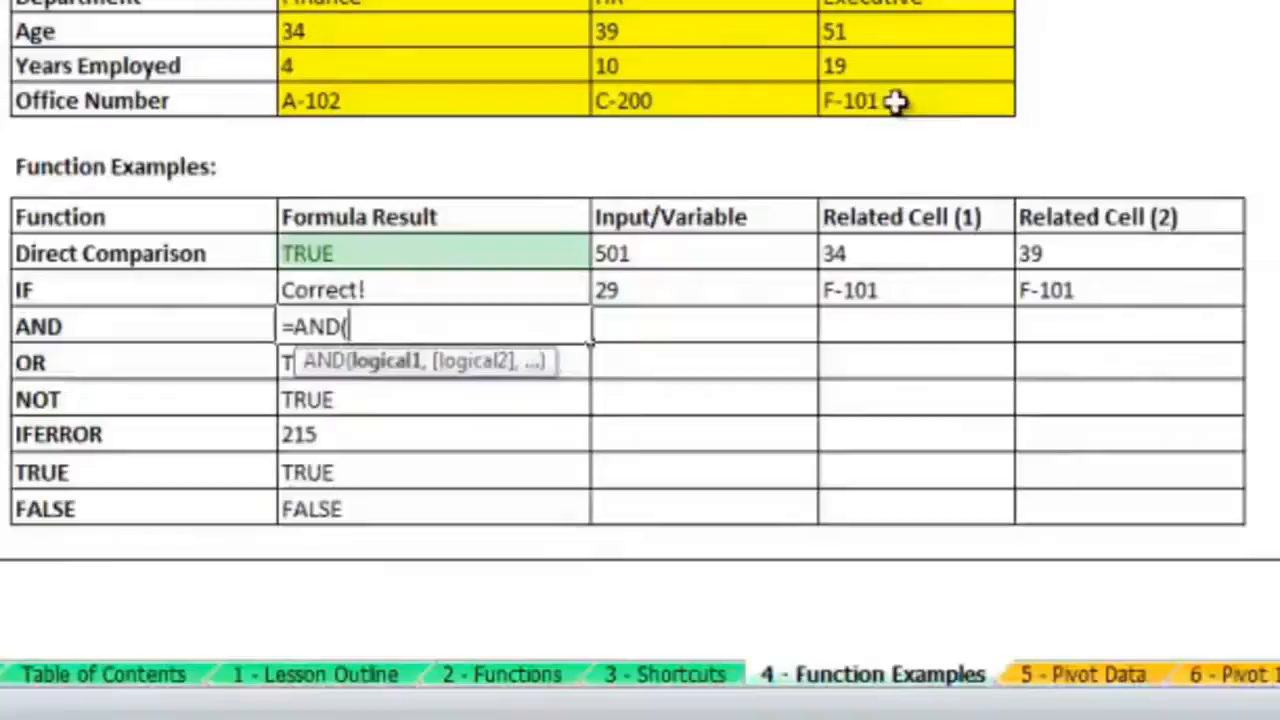
click(908, 256)
text(=)
click(1055, 245)
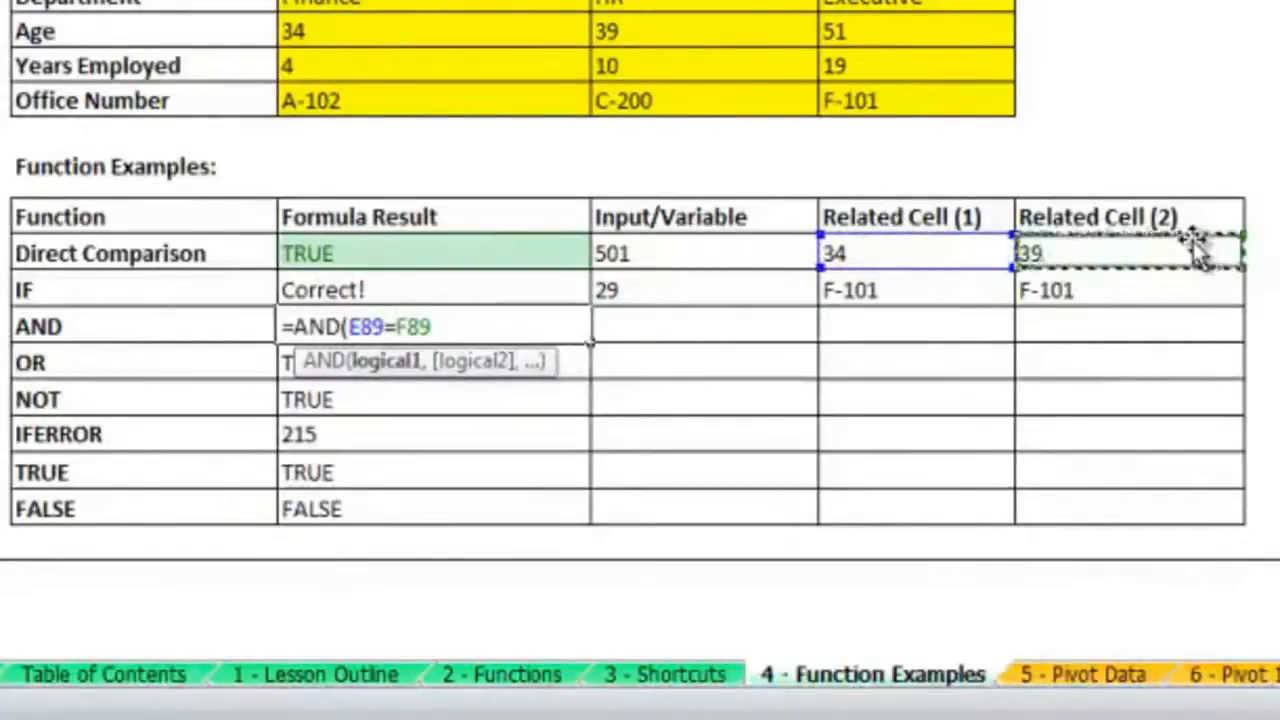
text(,)
click(982, 296)
text(=)
click(1140, 296)
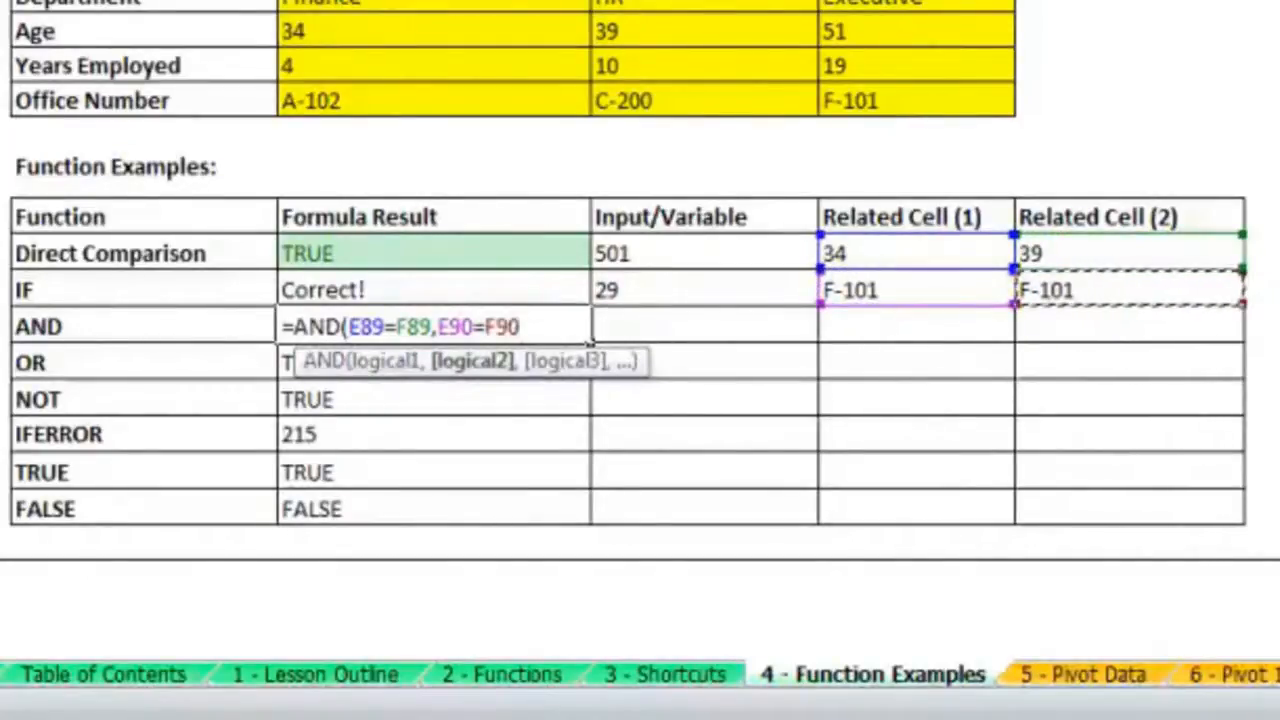
text())
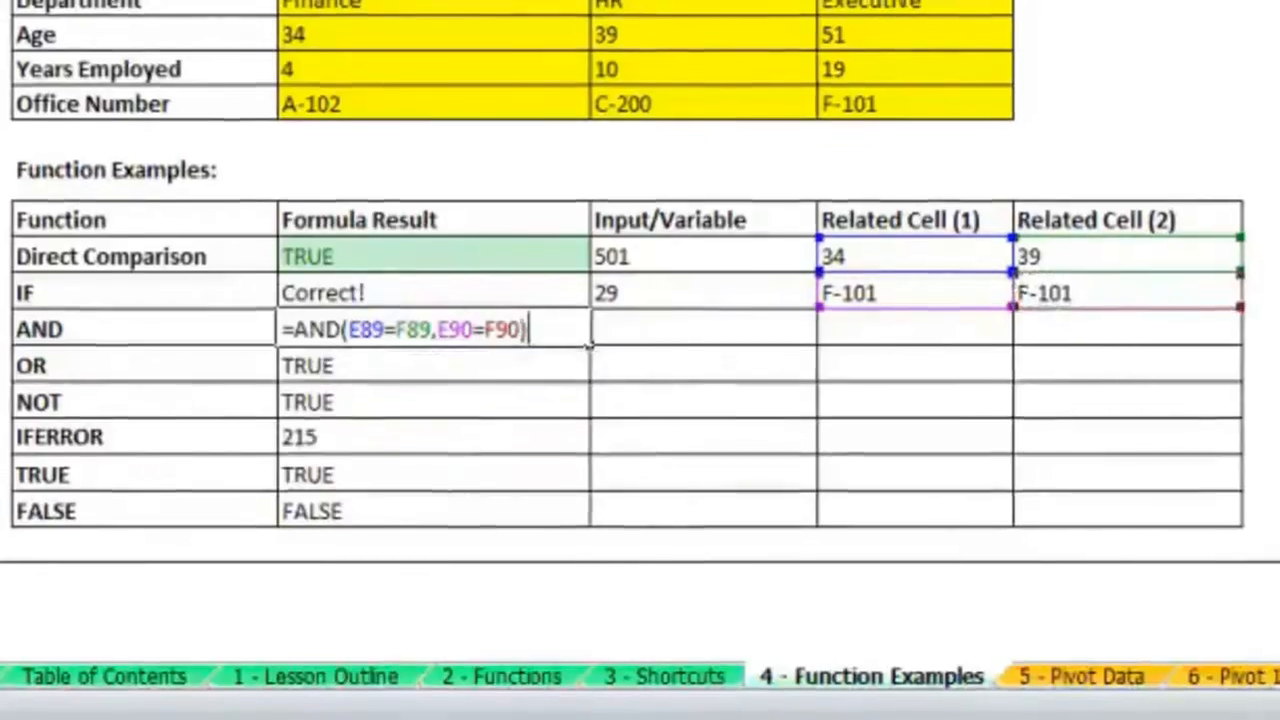
key(Return)
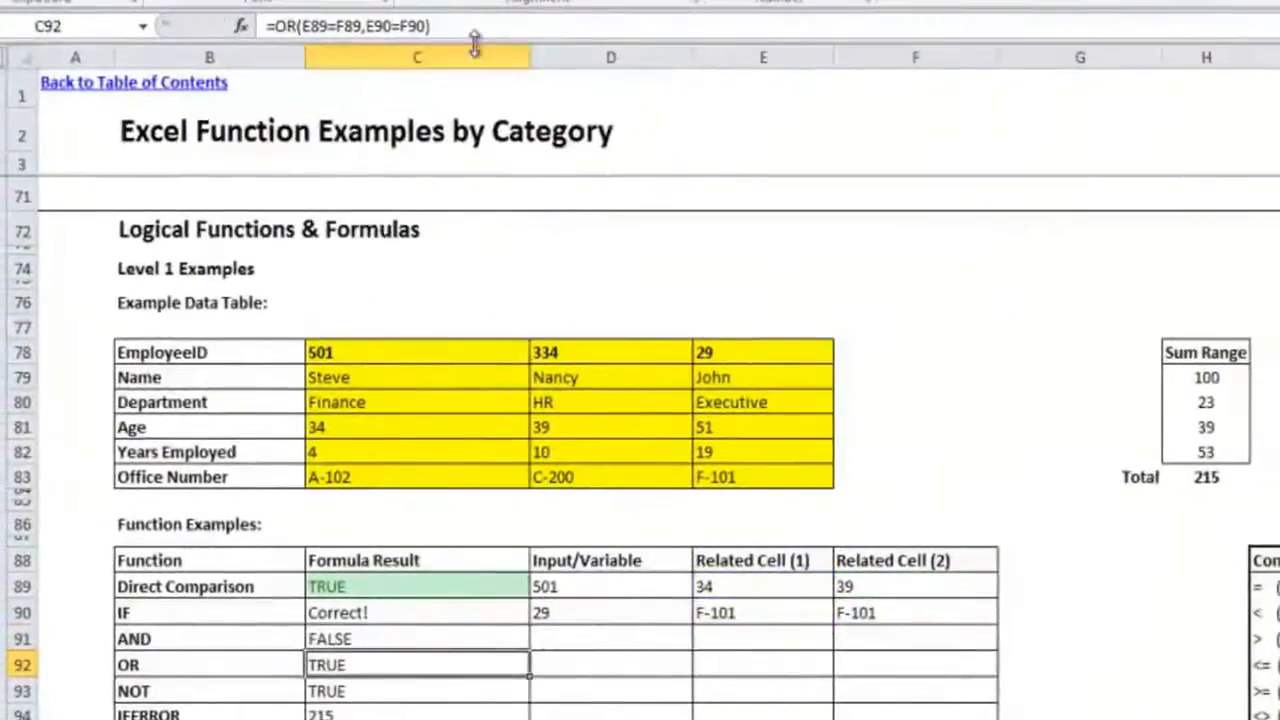
key(Up)
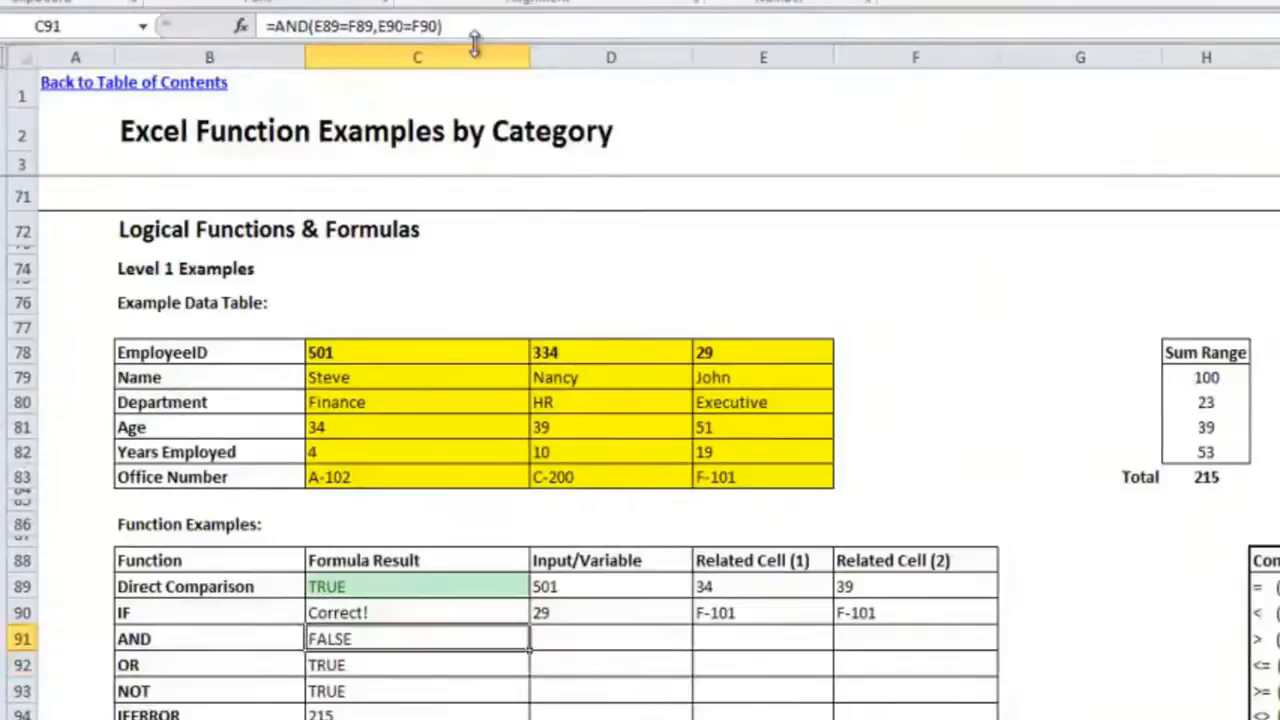
Step: Test the AND formula by changing the lookup input in D89 to the HR employee's ID
click(645, 586)
text(334)
key(Return)
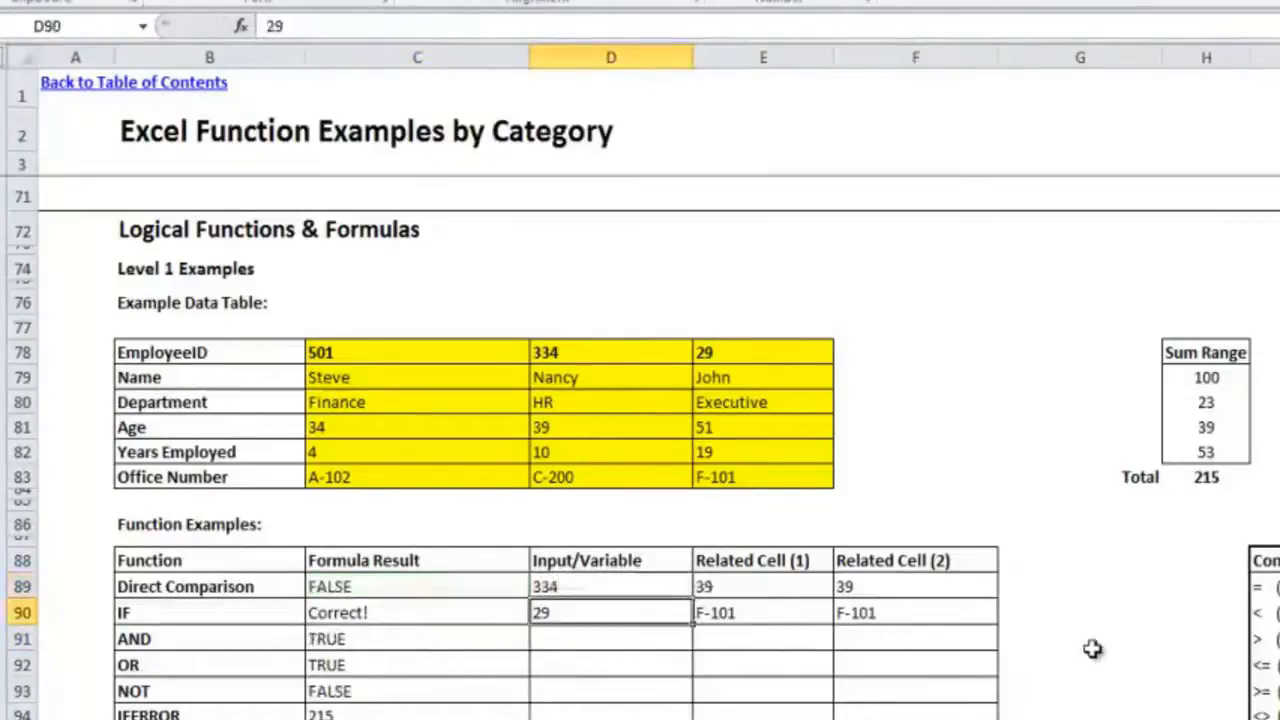
key(Down)
key(Down)
key(Left)
key(Up)
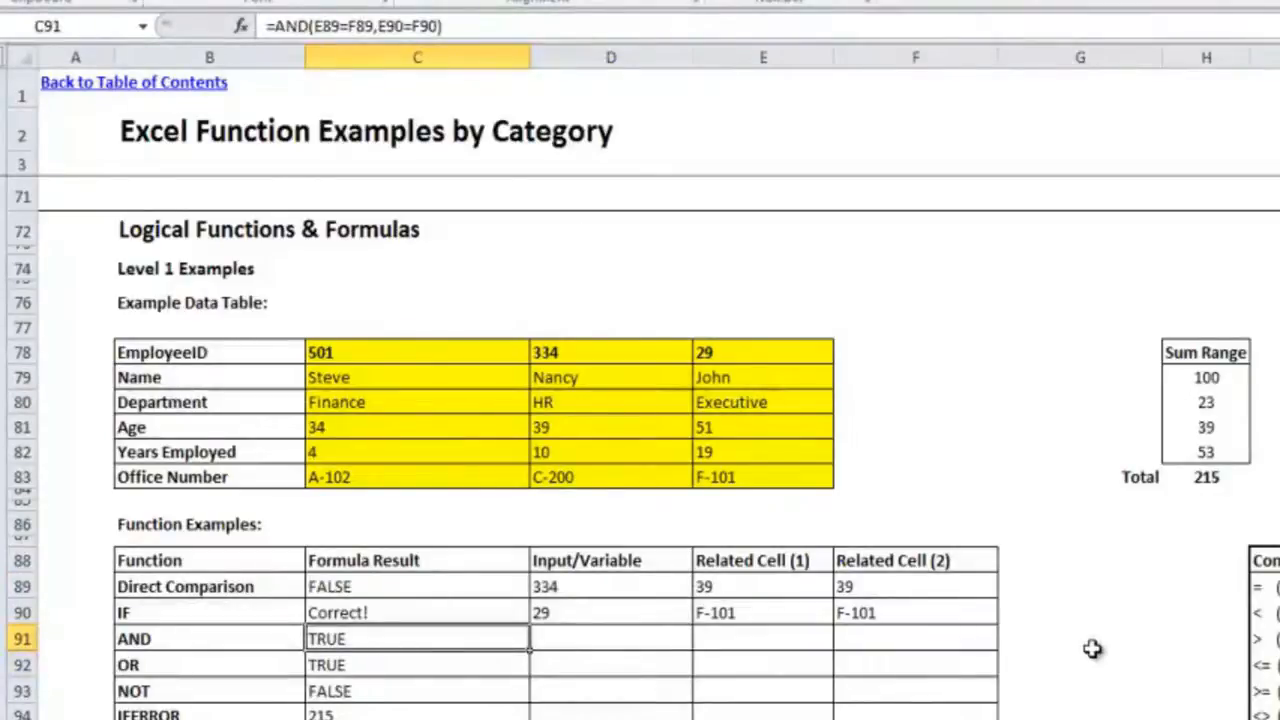
Step: Copy the formatting of the direct comparison result in C89 to the AND and OR results in C91 and C92 with Format Painter
click(472, 590)
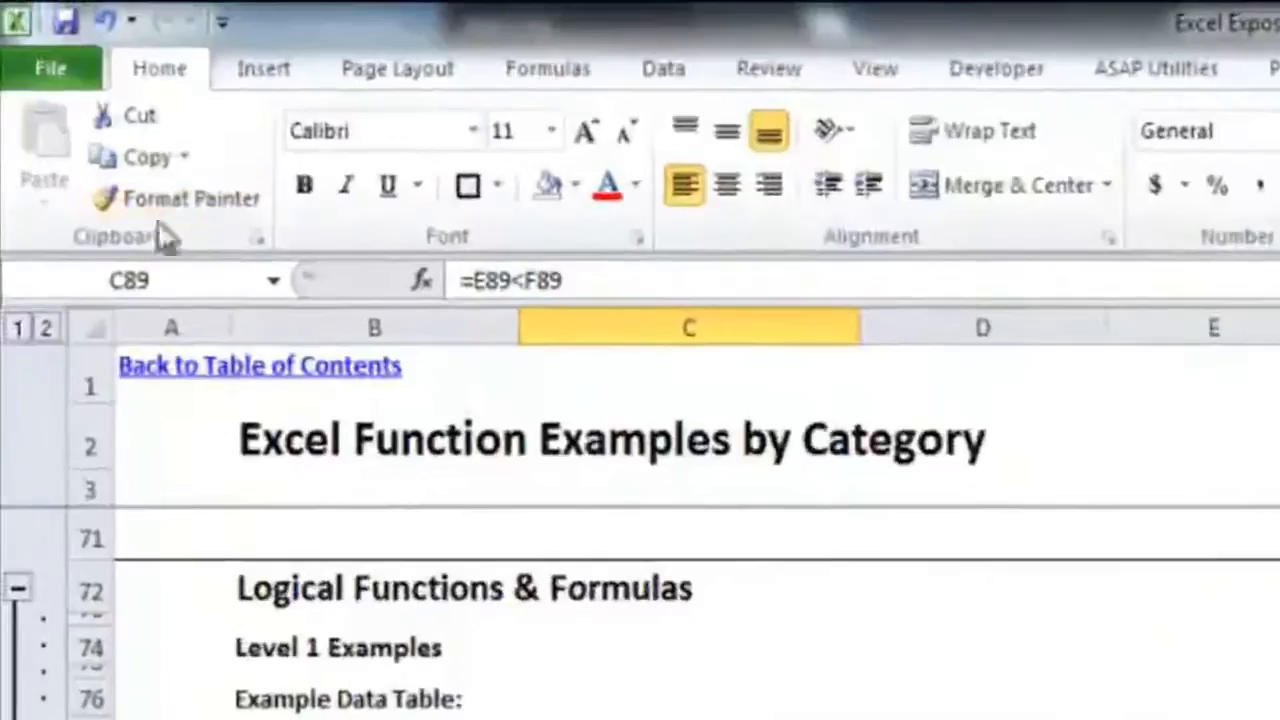
click(171, 196)
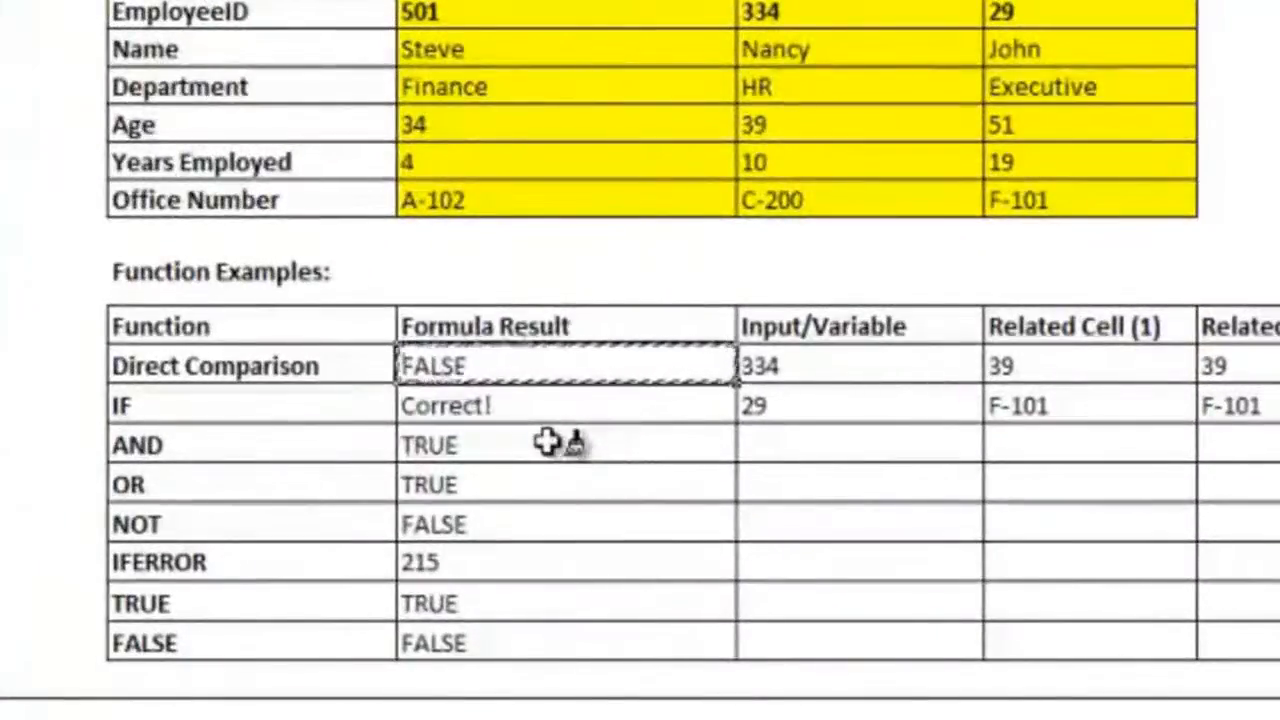
click(550, 443)
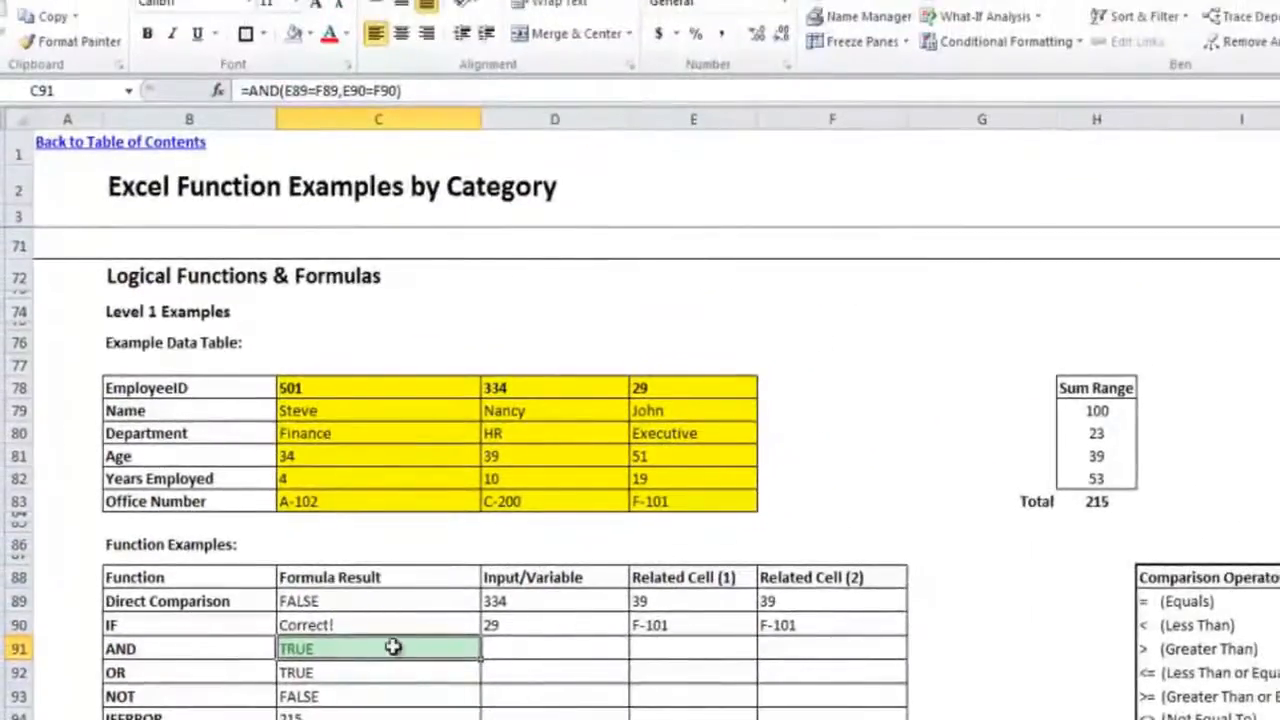
click(333, 598)
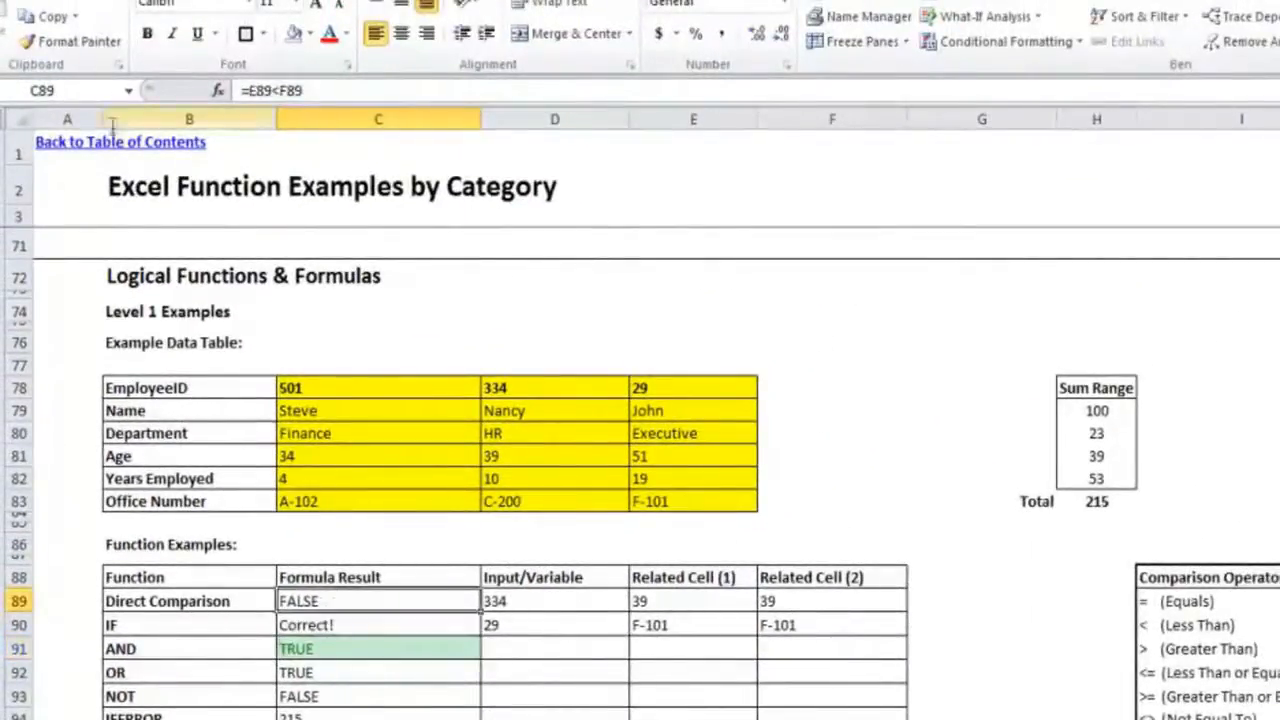
click(80, 41)
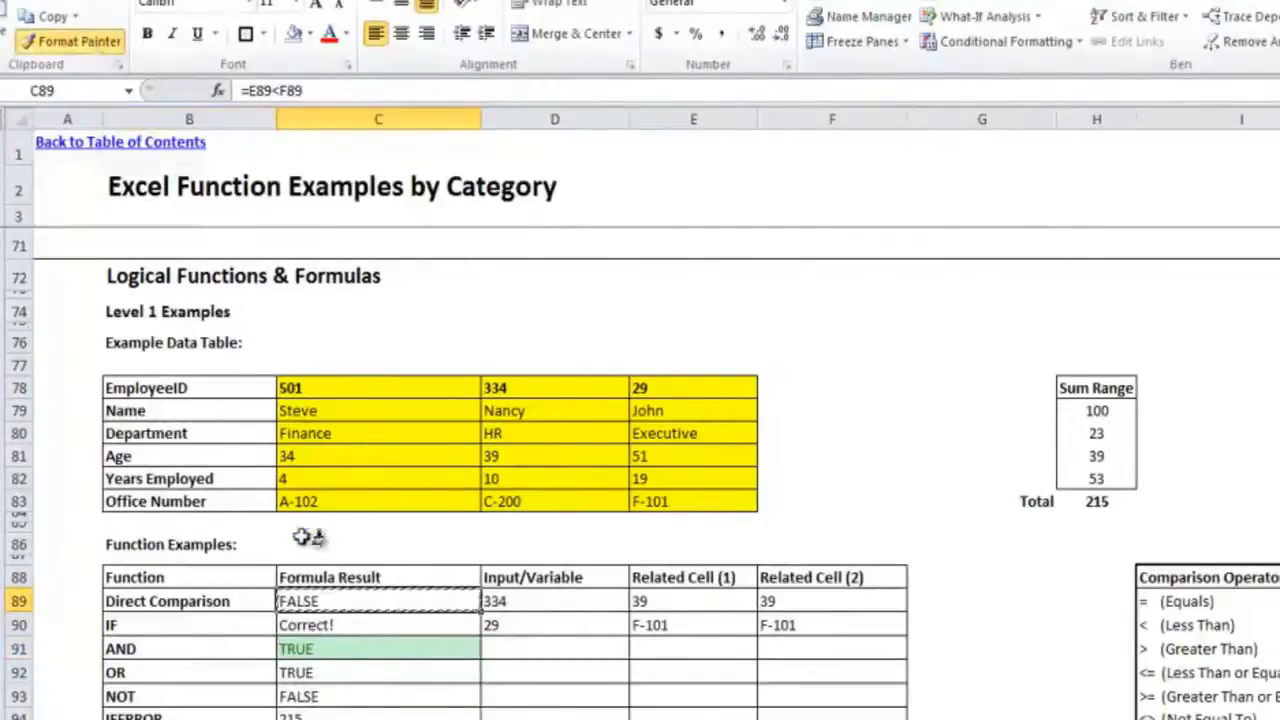
click(338, 673)
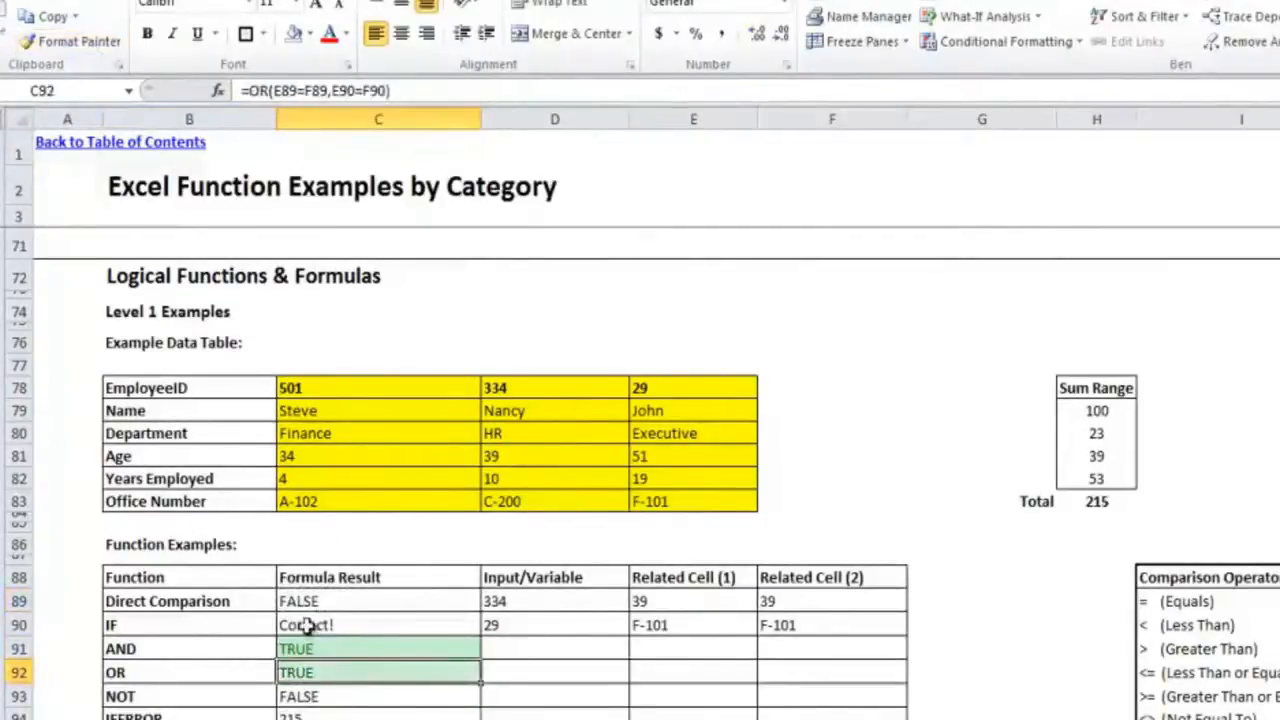
click(390, 650)
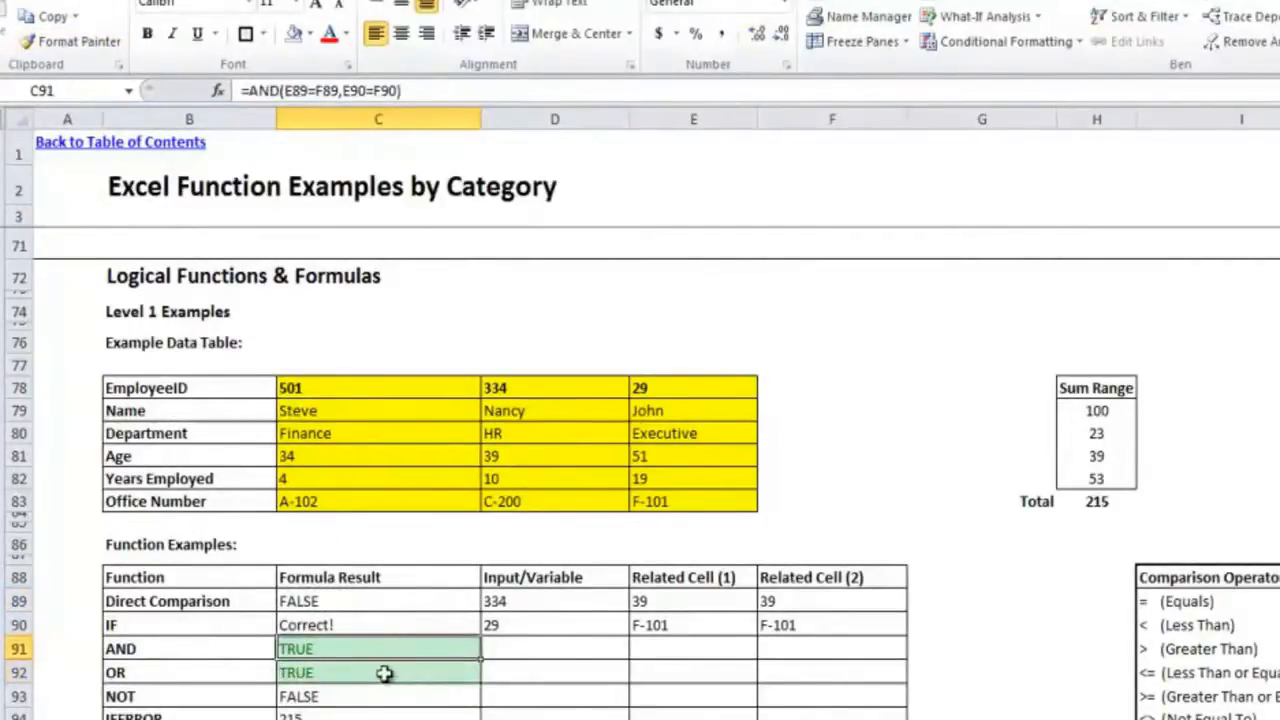
click(396, 676)
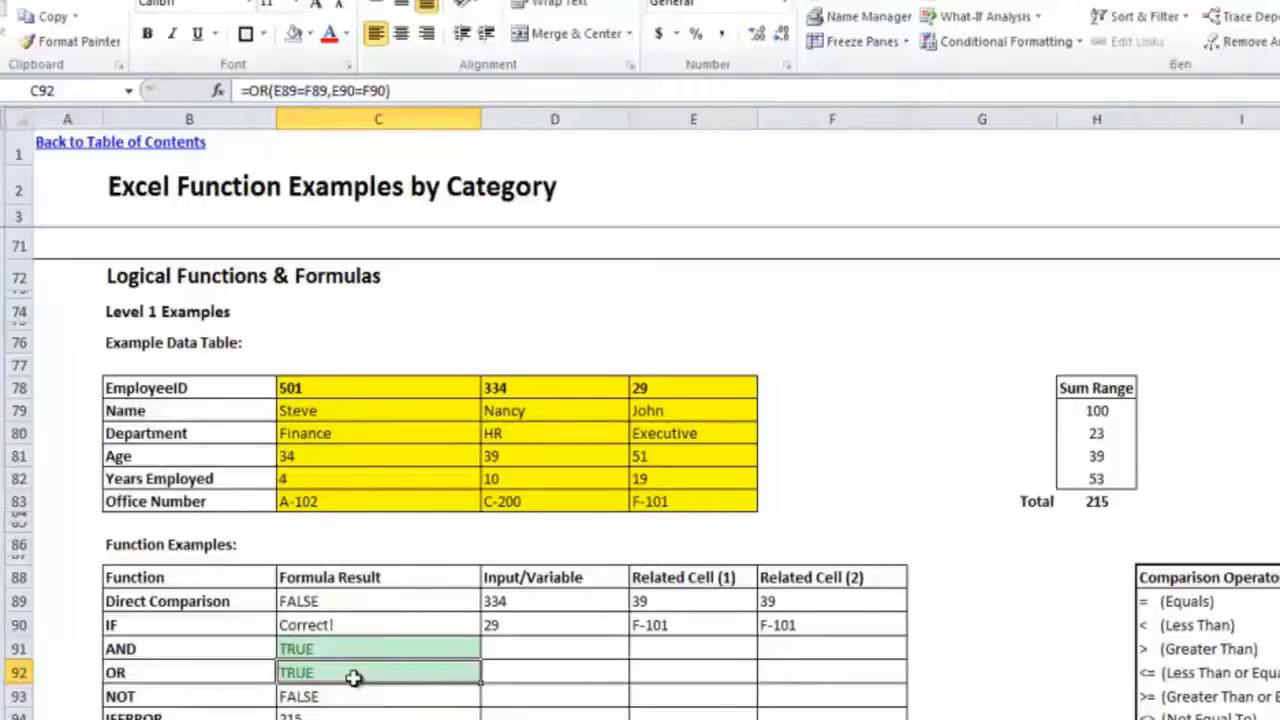
Step: Change the direct comparison lookup input in D89 to the Finance employee's ID
click(563, 624)
click(567, 601)
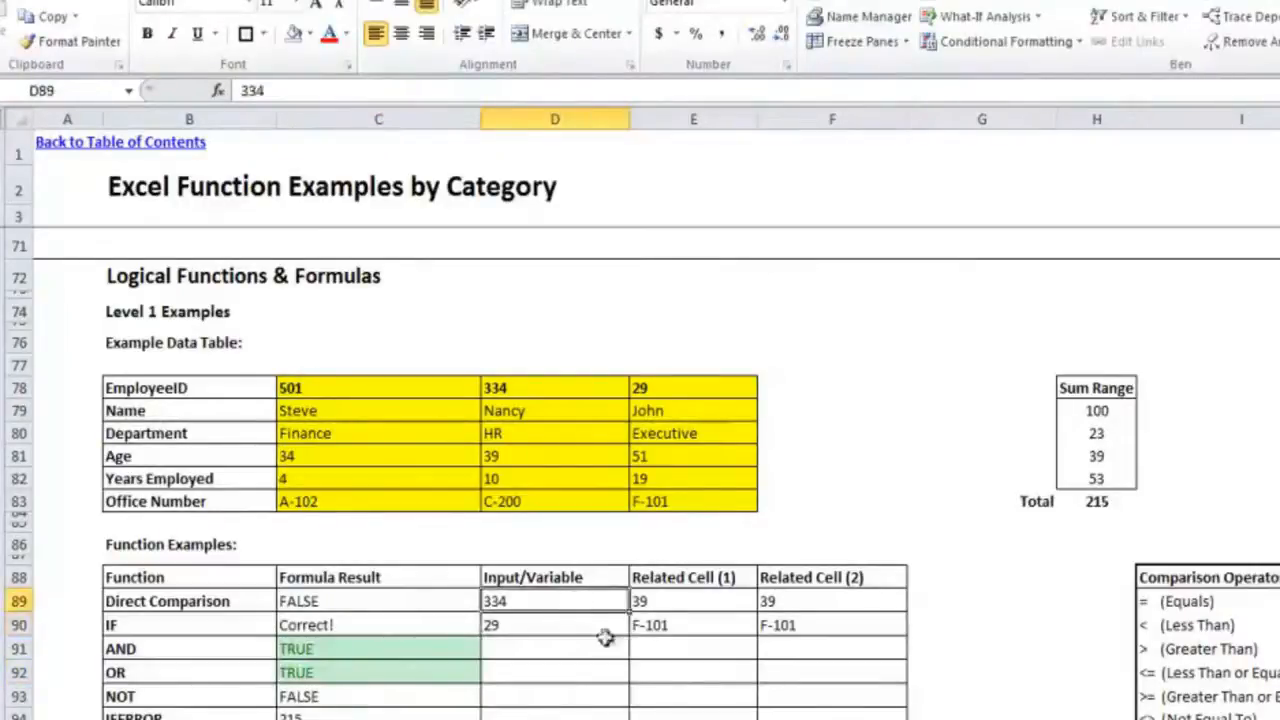
text(501)
key(Return)
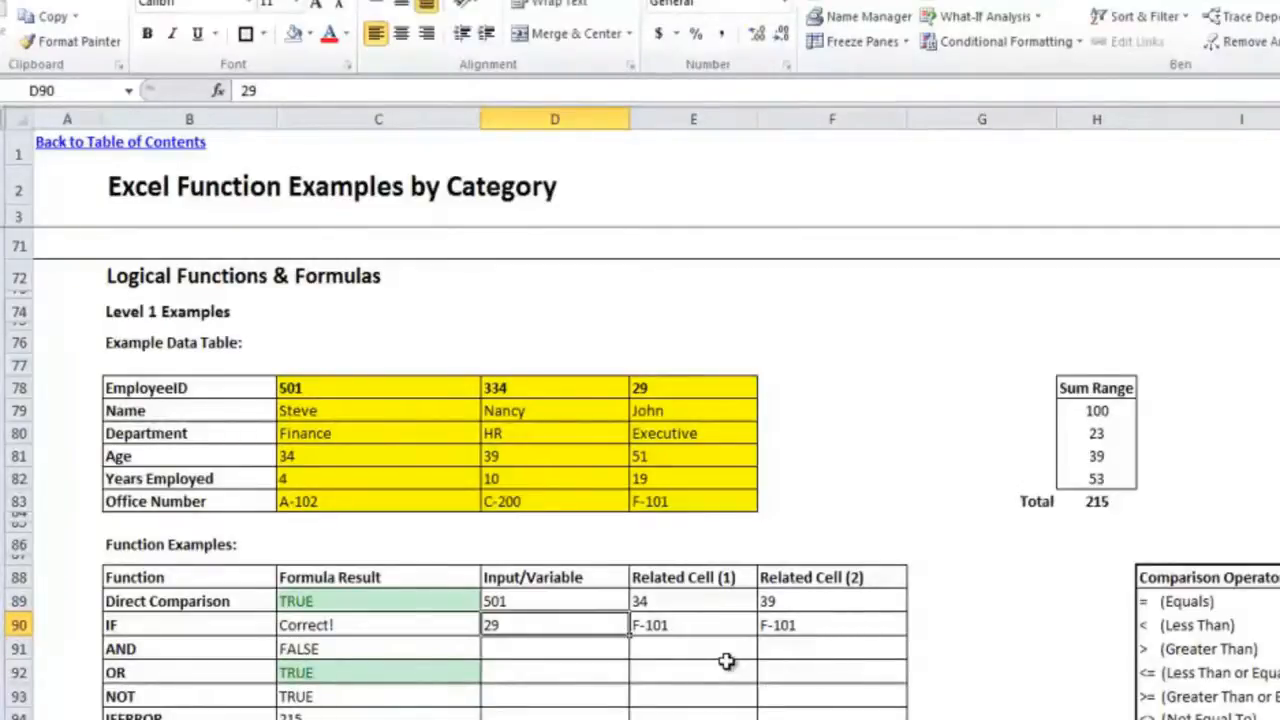
Step: Test the OR formula by changing the IF row's lookup input in D90 to the Finance employee's ID, and review the IF and OR results
text(501)
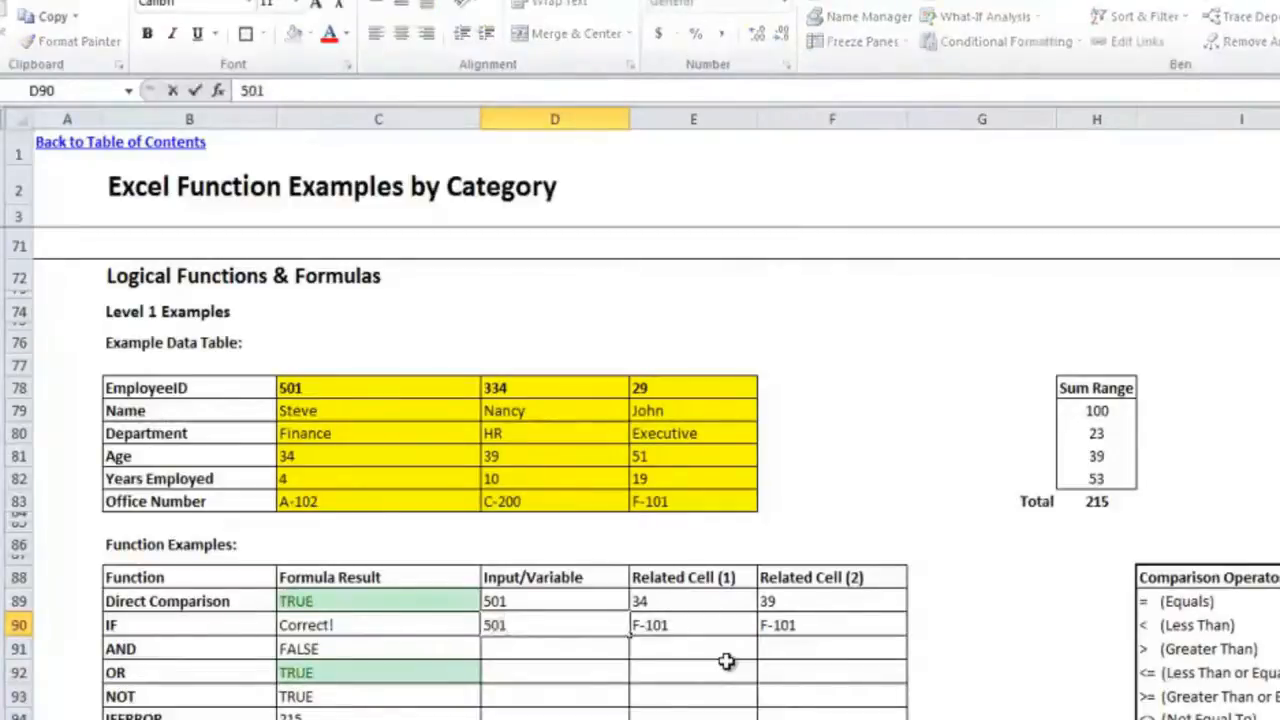
key(Return)
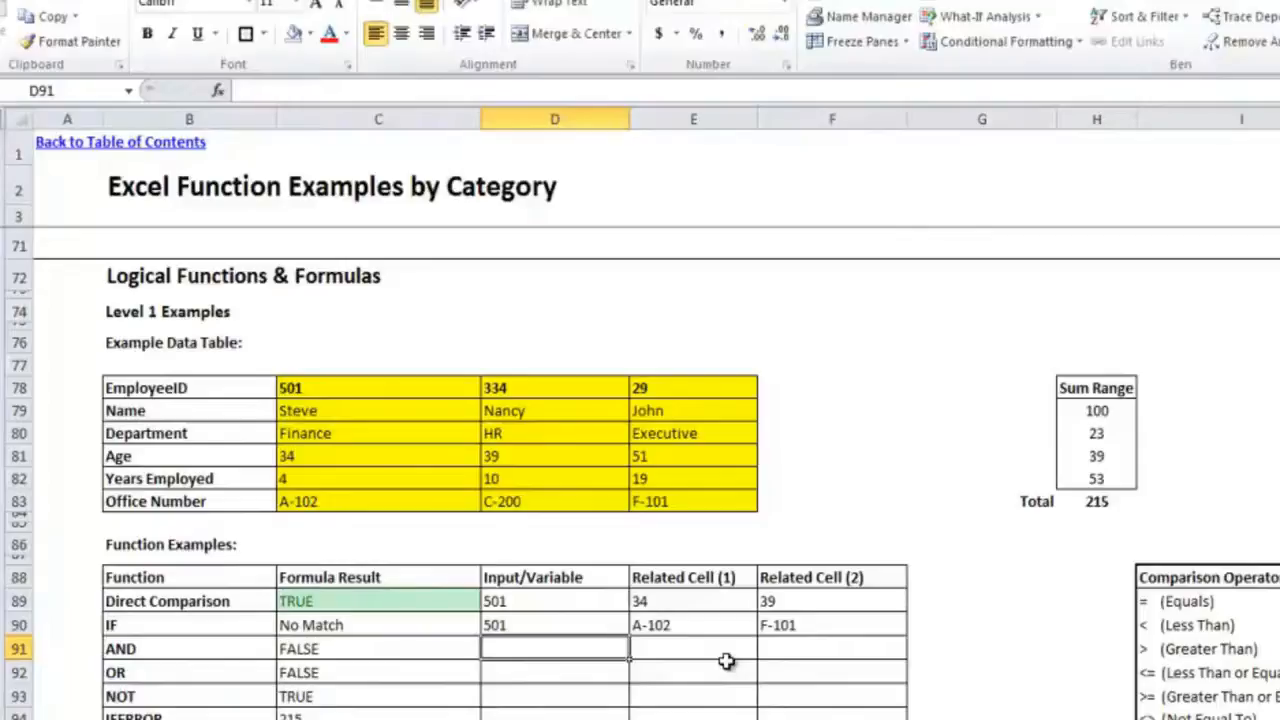
key(Left)
key(Down)
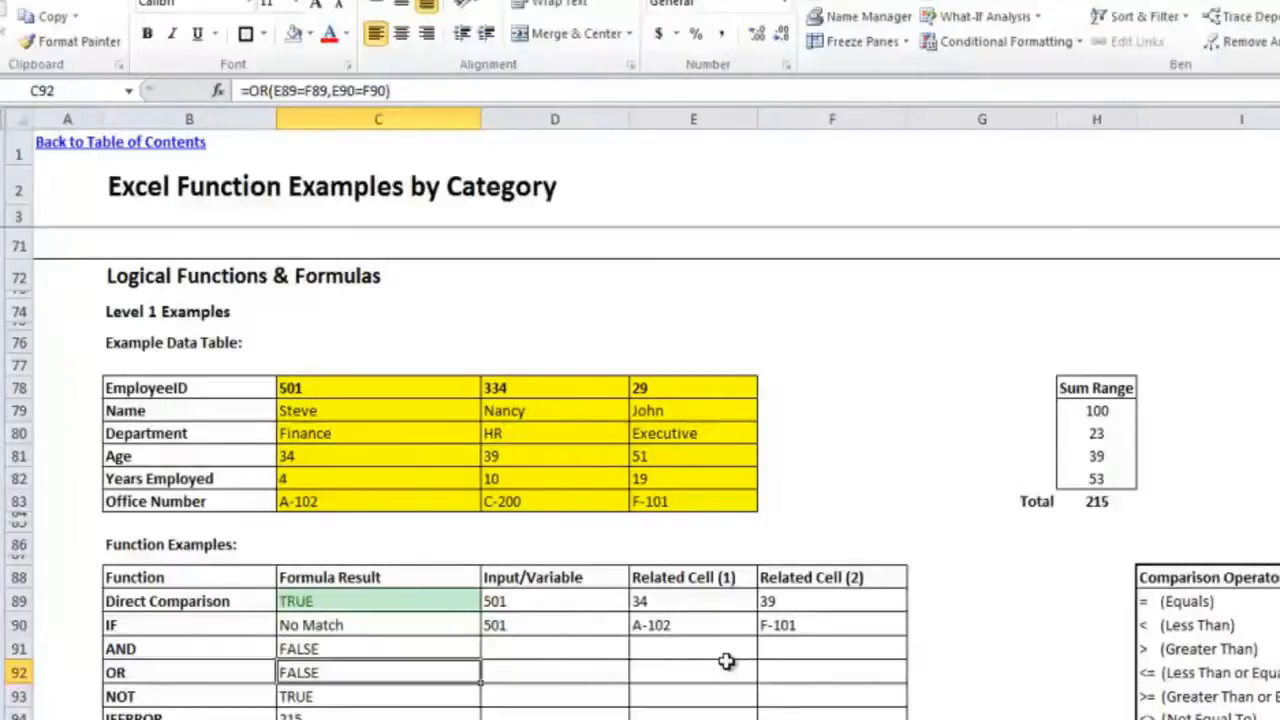
key(Up)
key(Up)
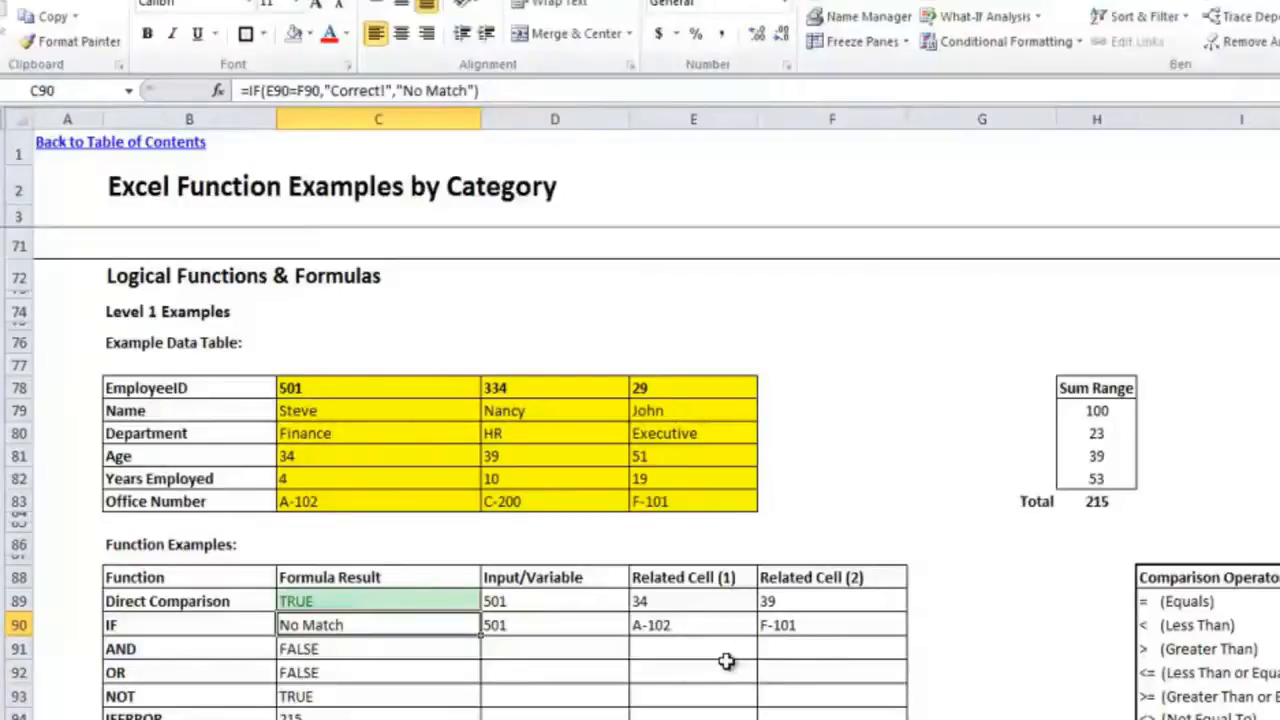
Step: Examine the NOT formula in C93, including the two cells it compares
key(Down)
key(Down)
key(Down)
key(Down)
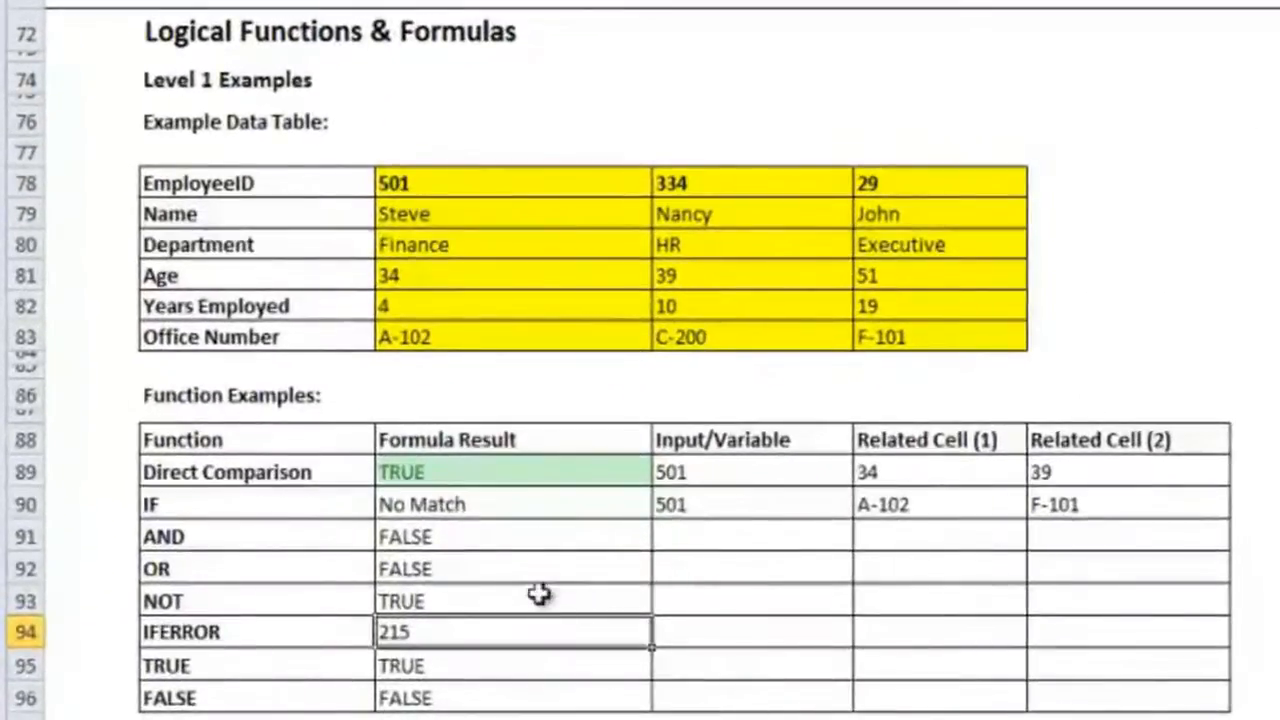
click(538, 594)
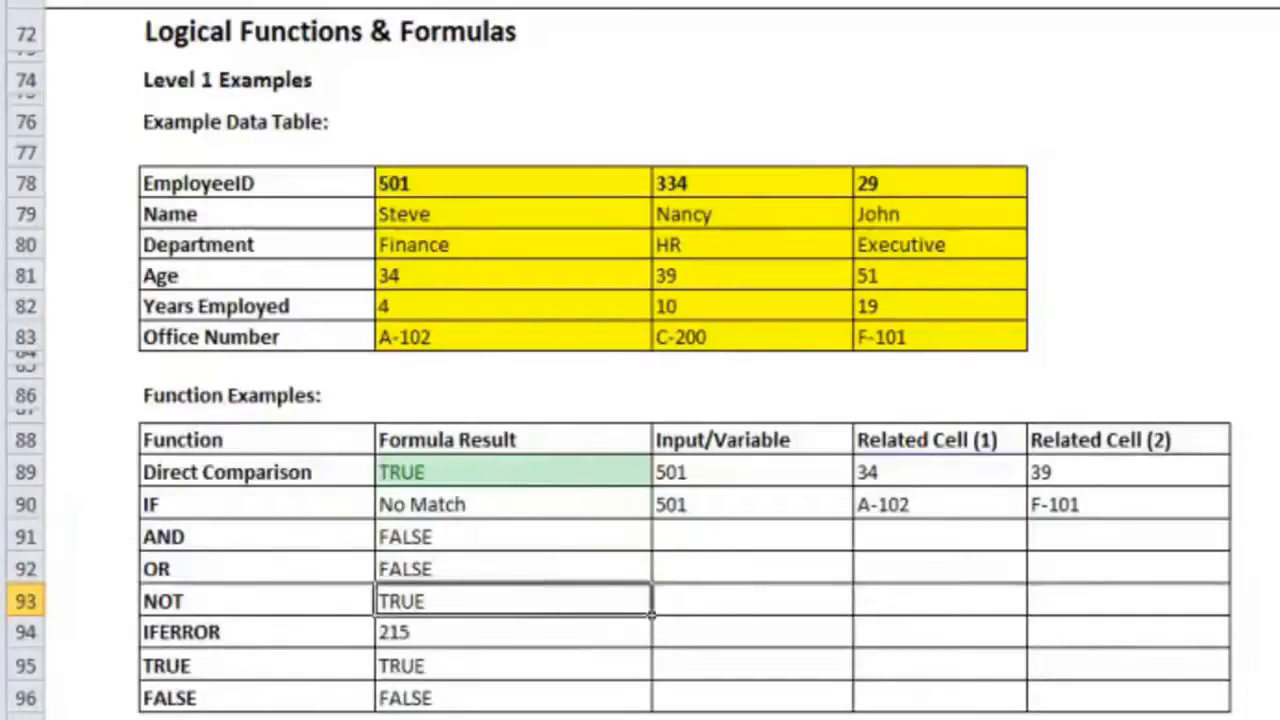
key(F2)
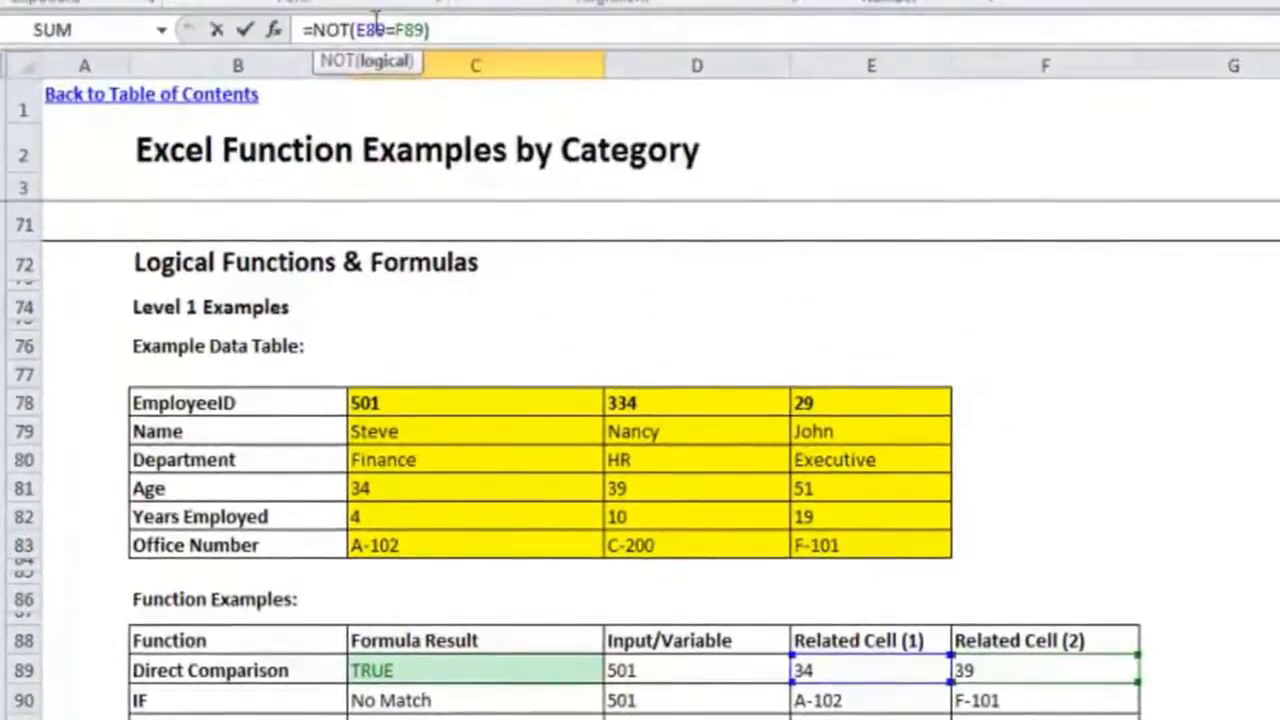
key(Escape)
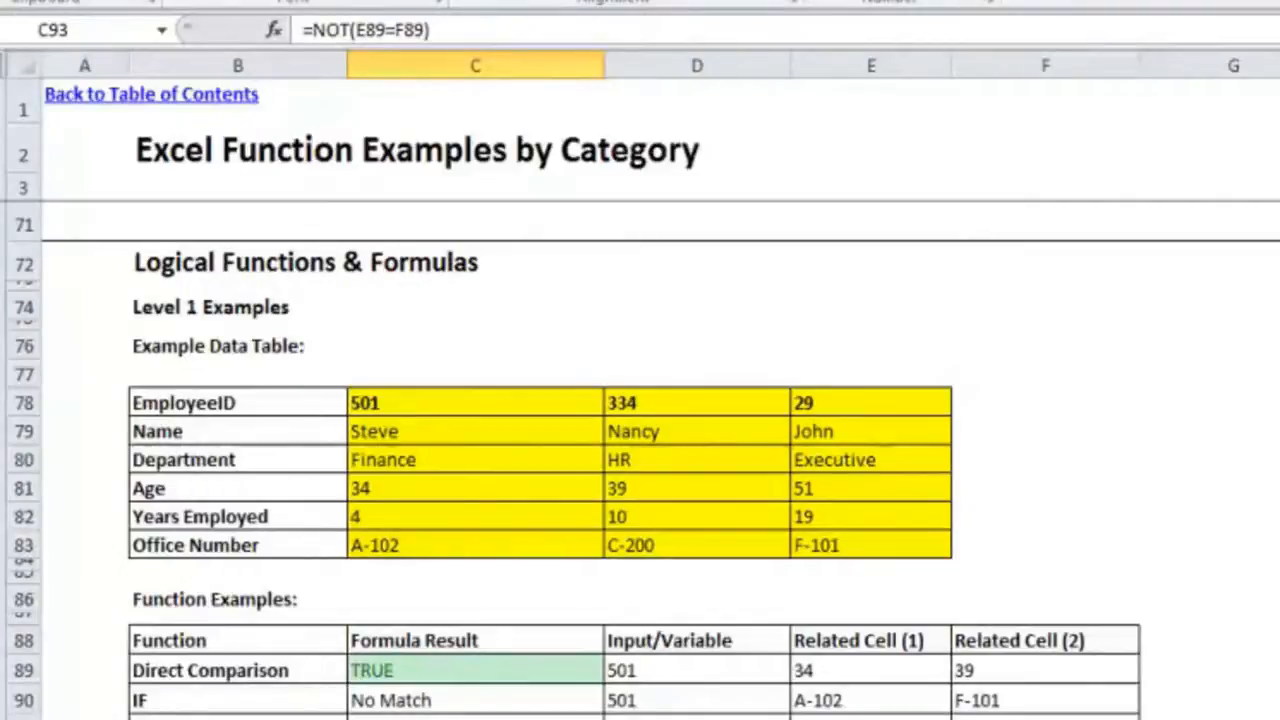
click(398, 30)
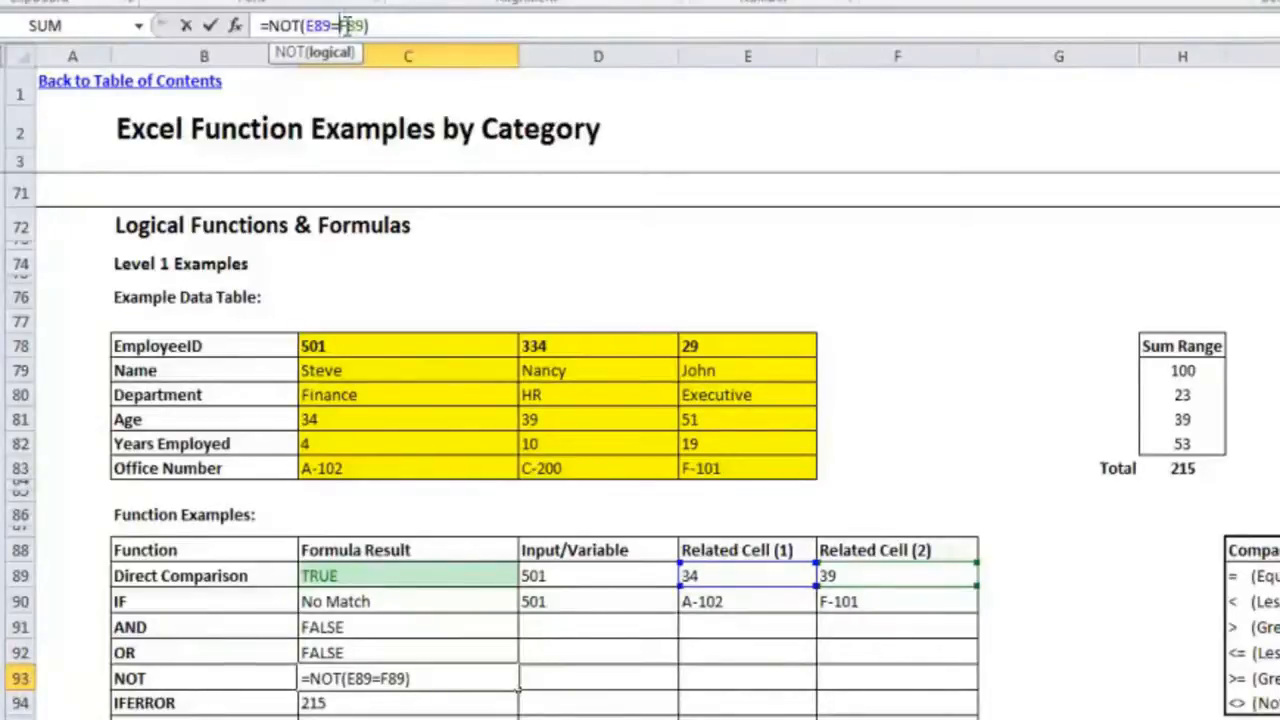
key(ctrl+Return)
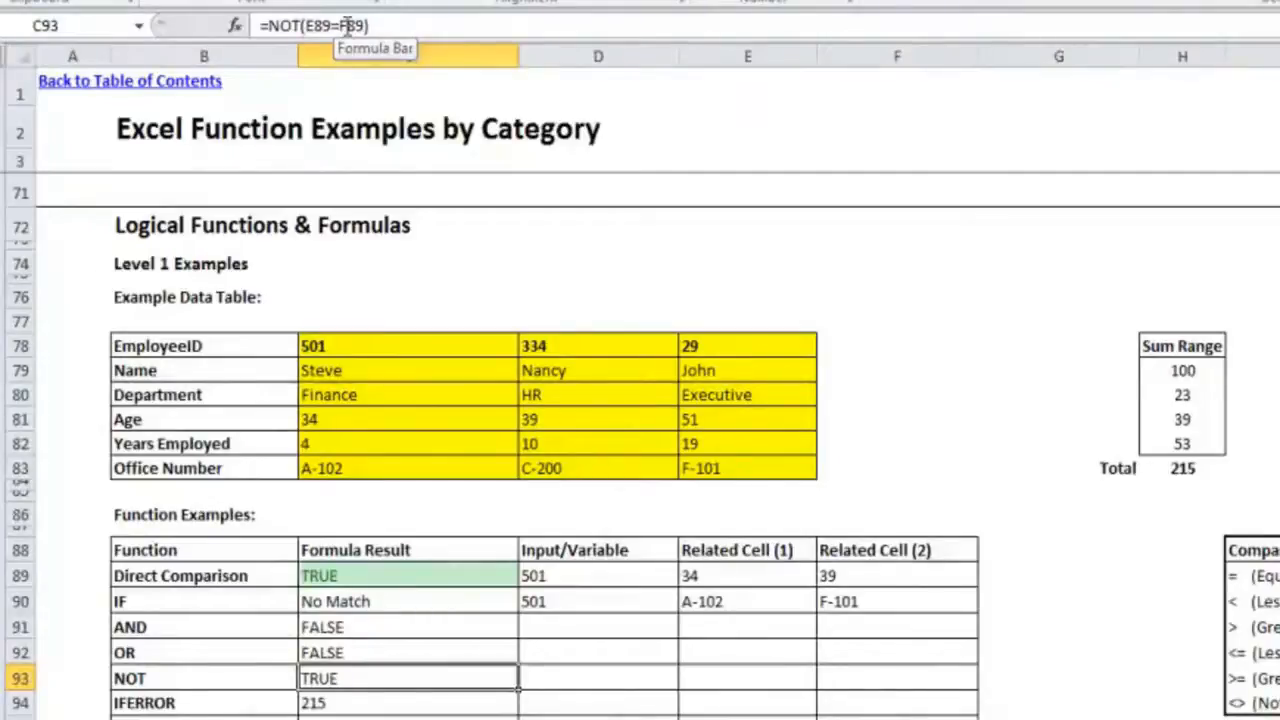
Step: Examine the IFERROR formula in C94, including its summed range and its error text argument
key(Down)
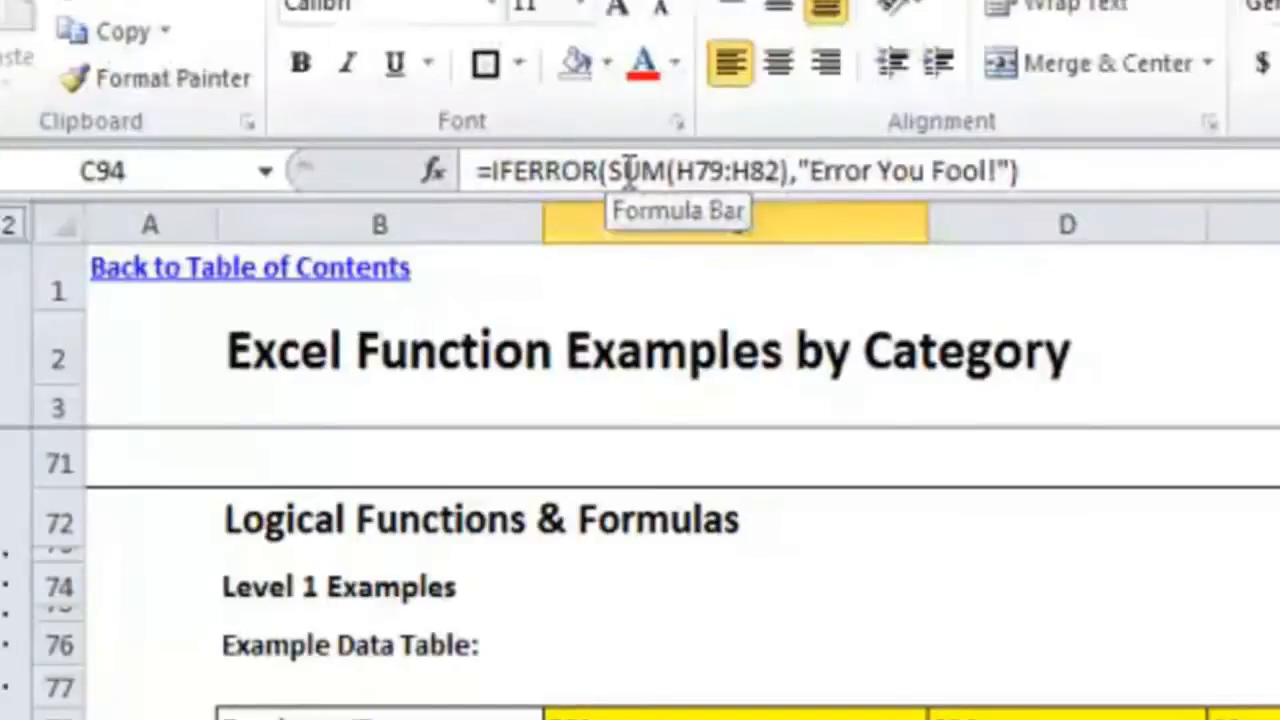
click(669, 172)
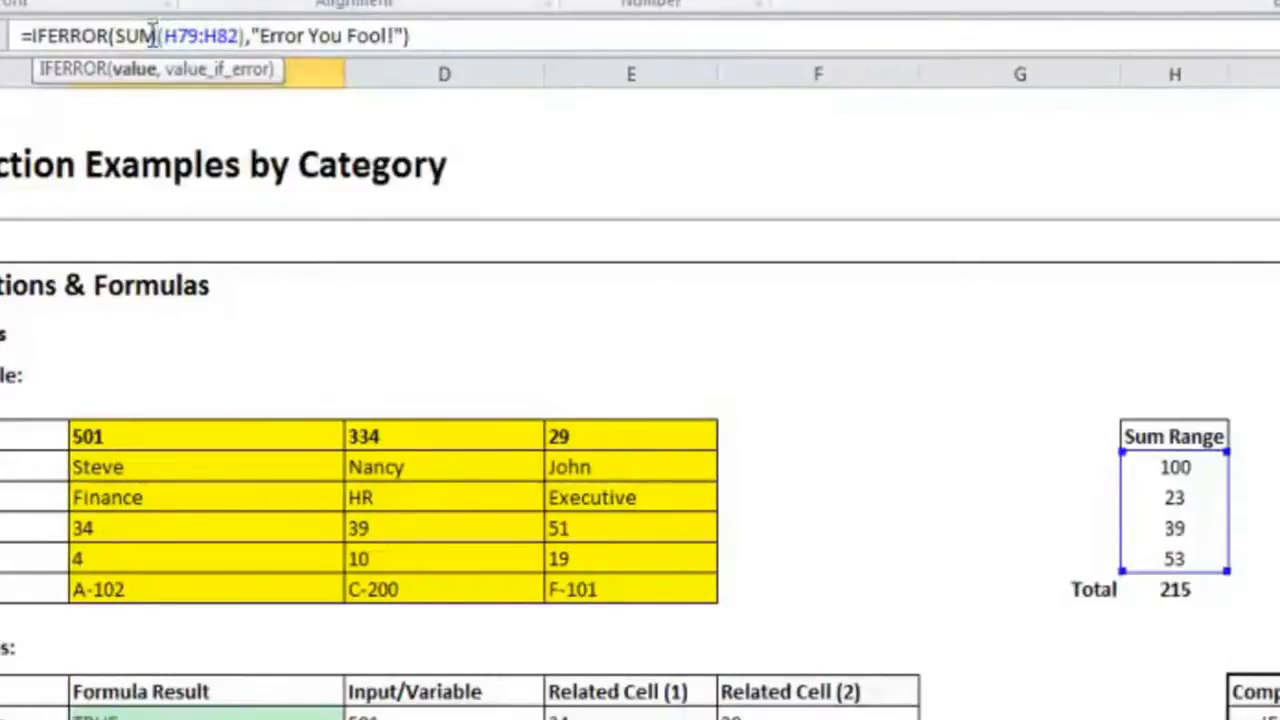
click(289, 22)
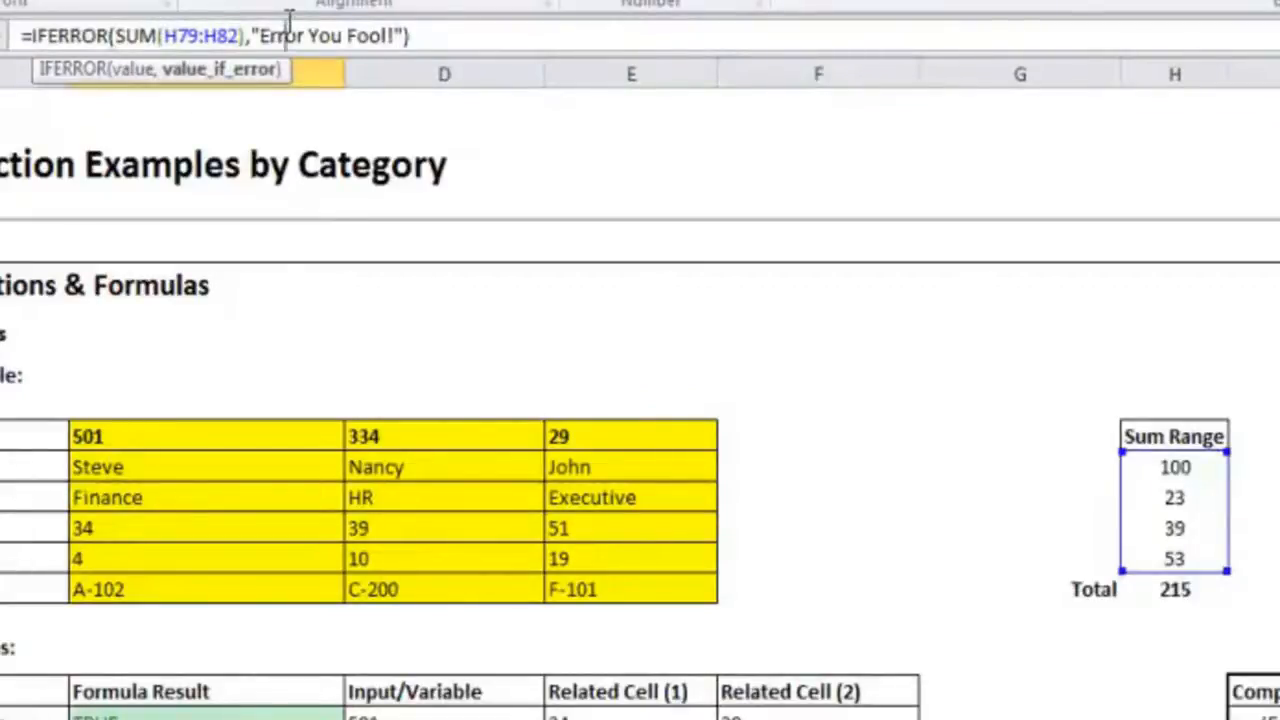
key(Escape)
Step: Enter =NA() in H81 of the Sum Range and check the effect on the IFERROR formula in C94
click(1175, 517)
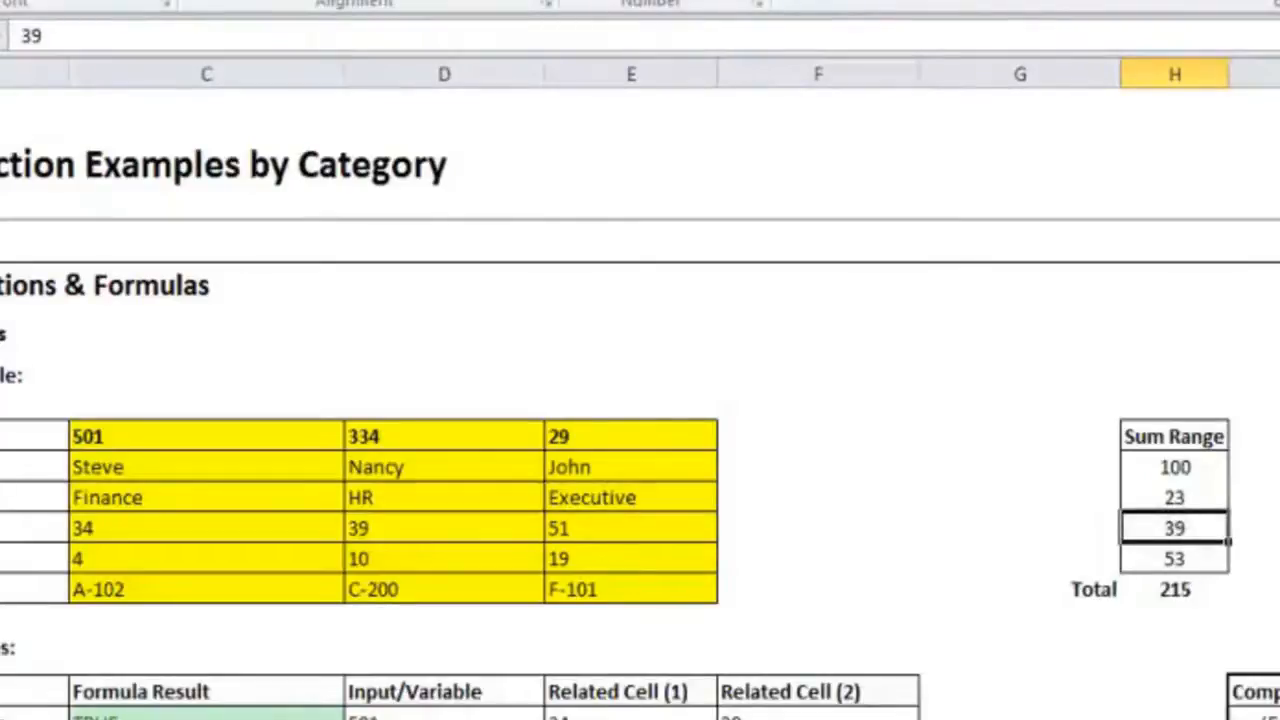
text(=NA())
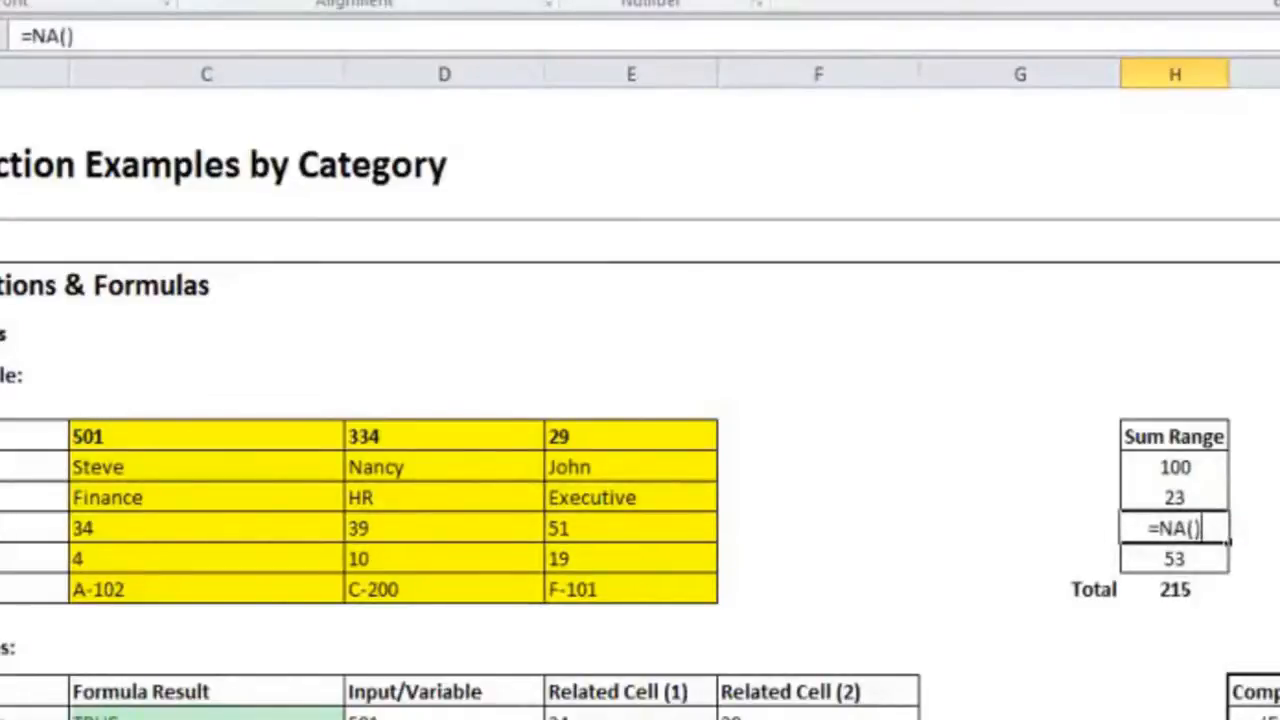
key(Return)
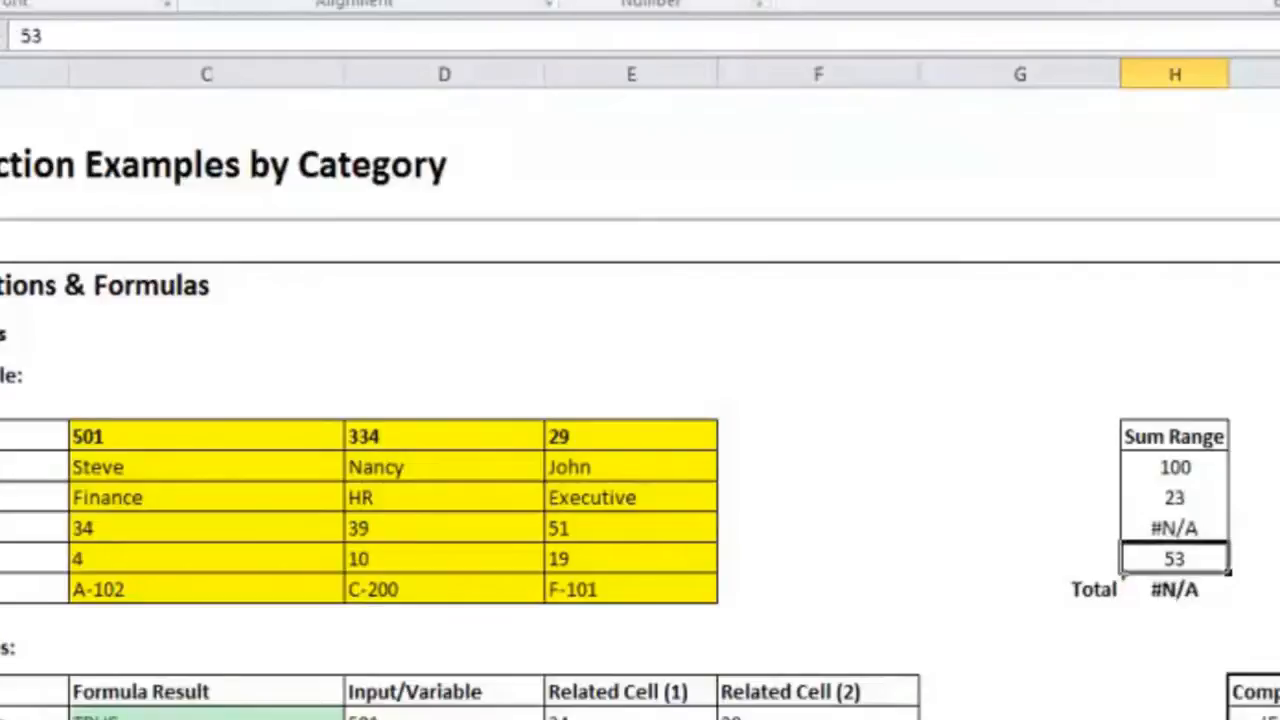
click(1020, 647)
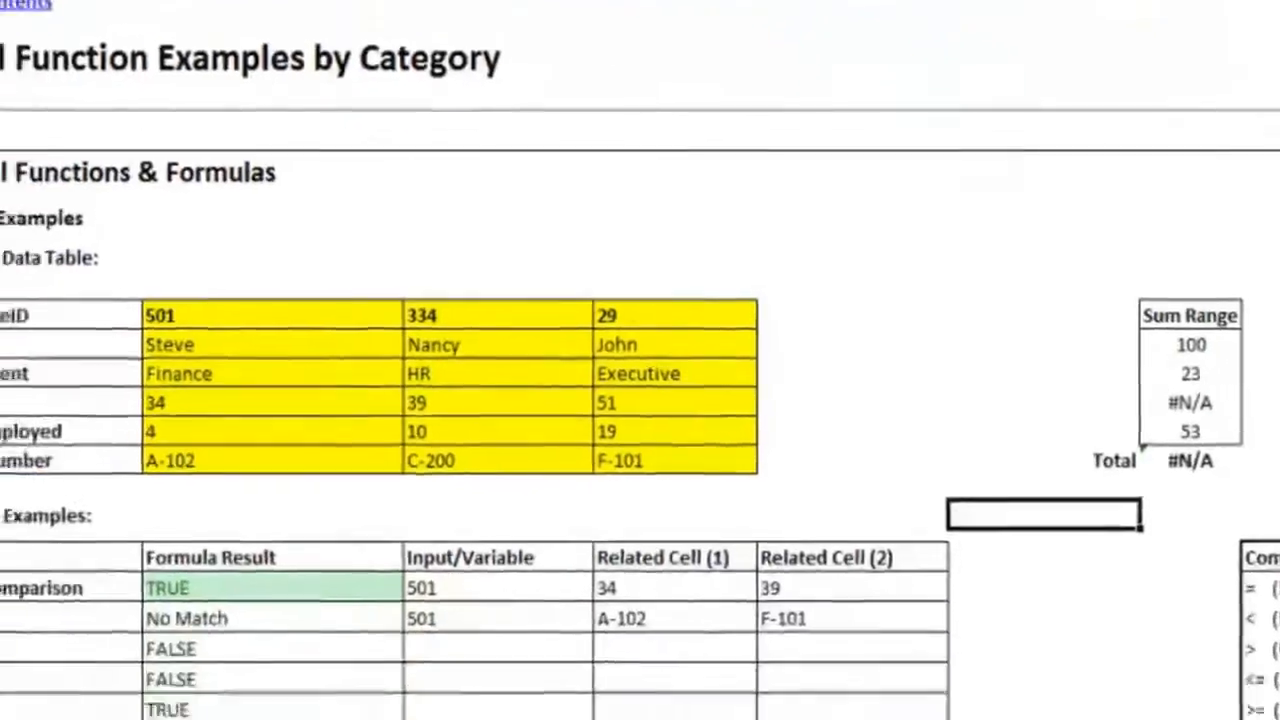
click(420, 552)
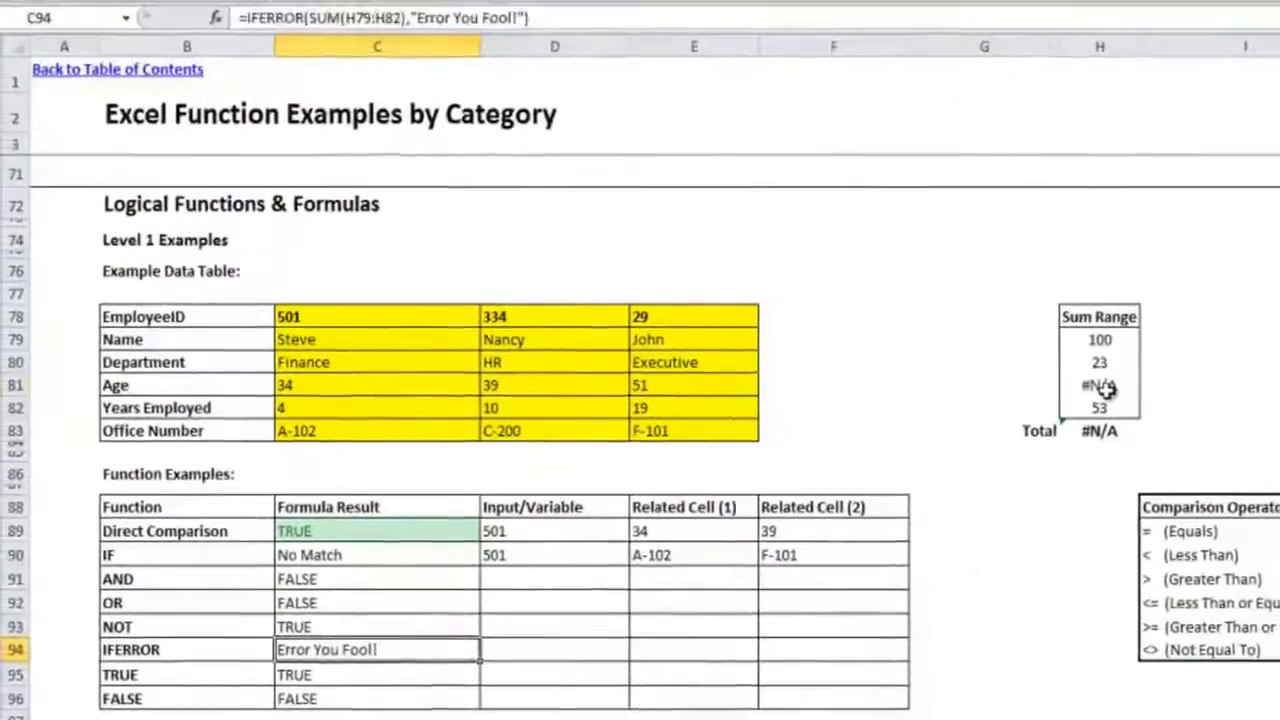
Step: Replace the error formula in H81 of the Sum Range with 39
click(1211, 240)
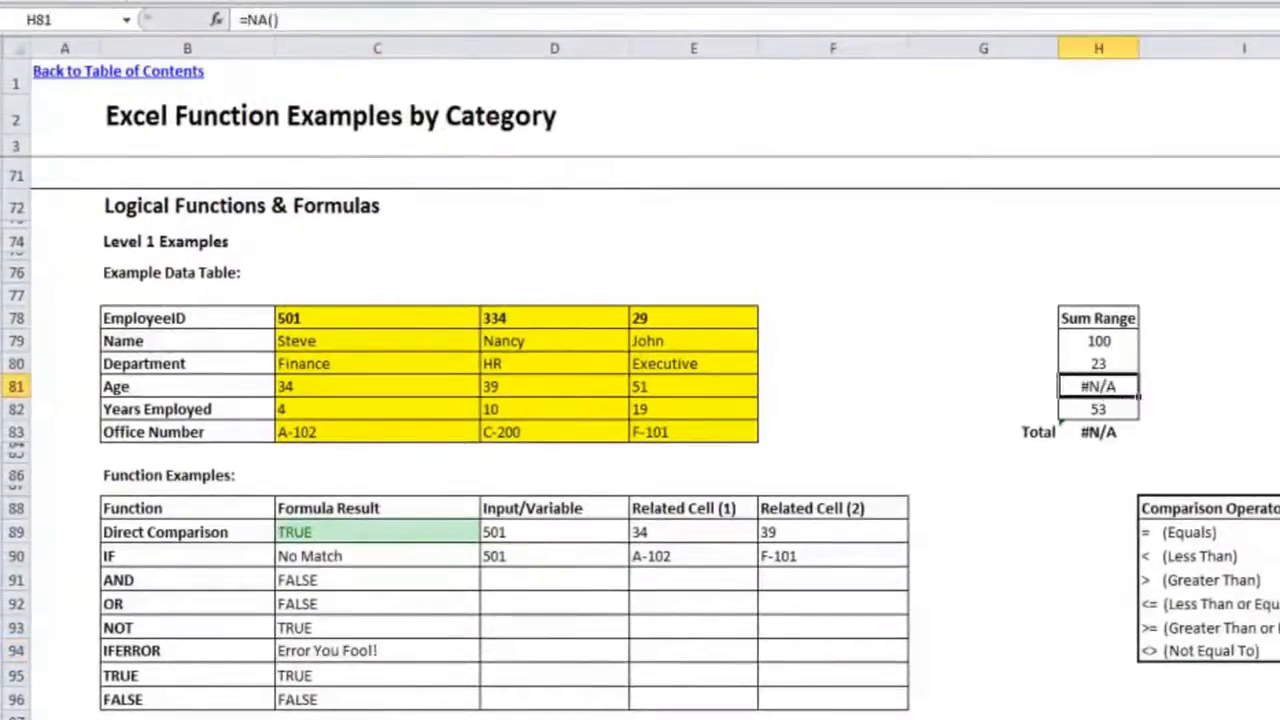
text(39)
key(Return)
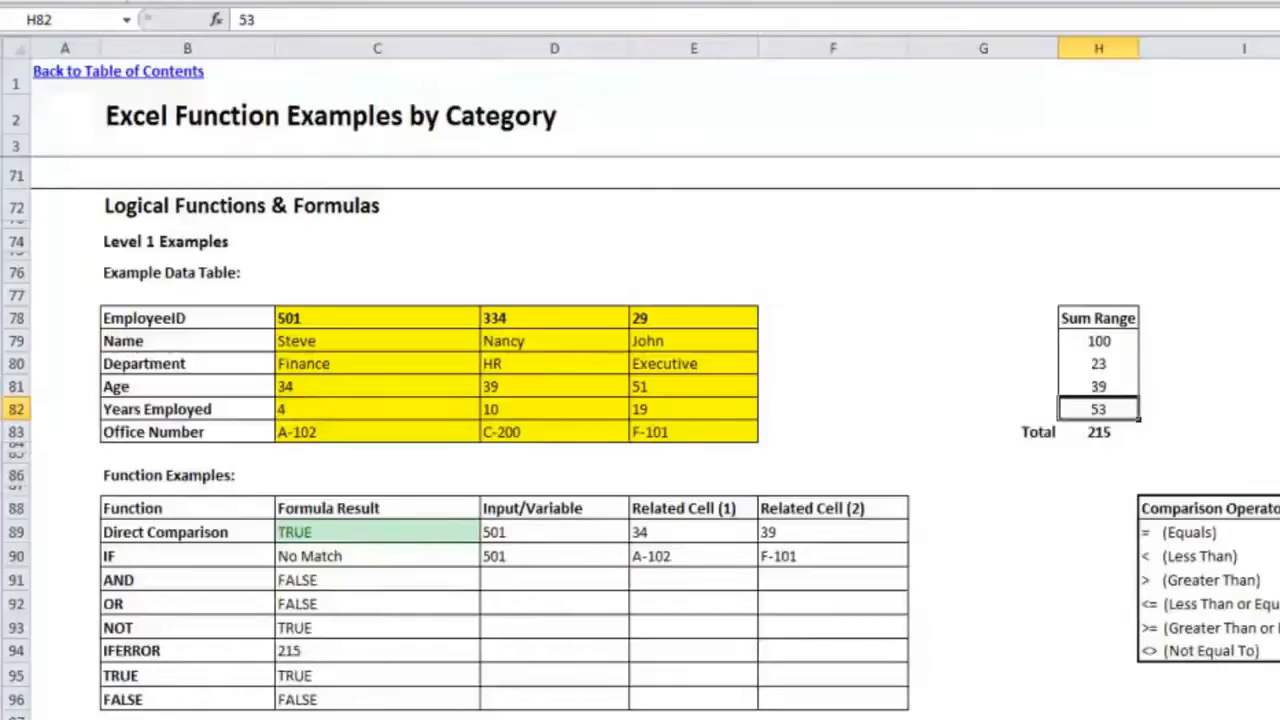
Step: Examine the TRUE formula in C95 and the FALSE formula in C96
click(1279, 533)
click(987, 503)
click(314, 674)
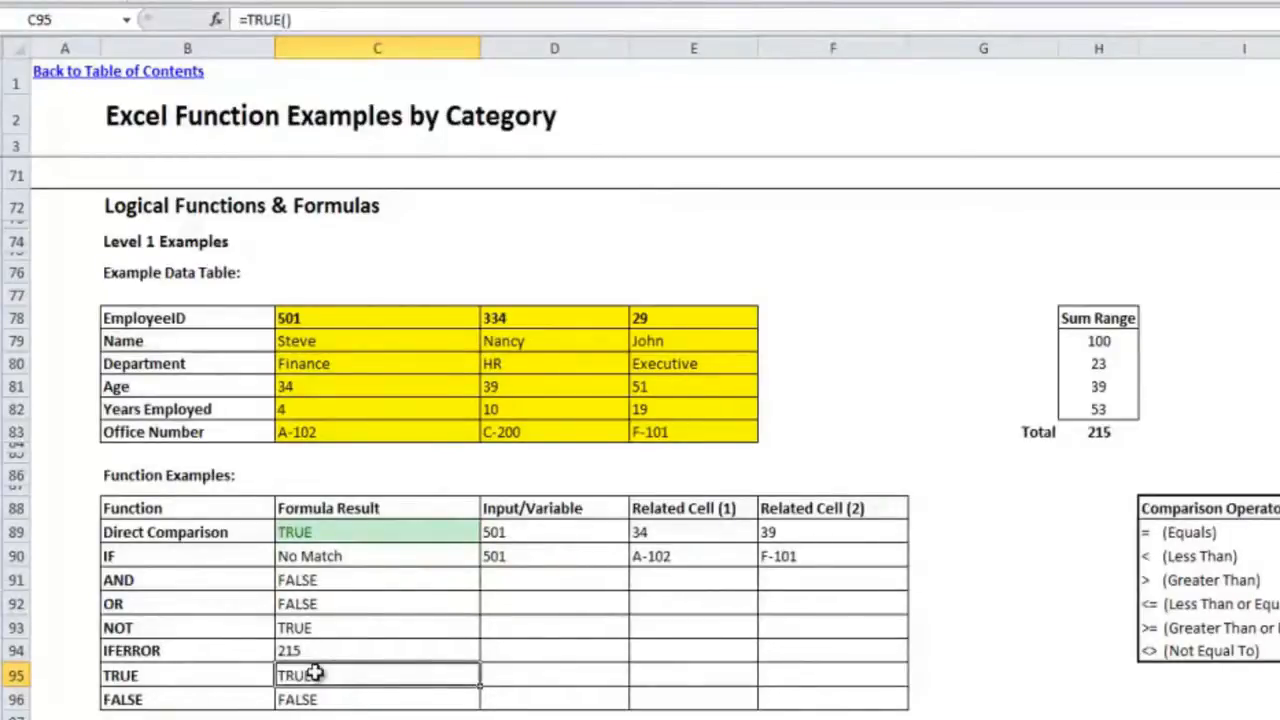
click(325, 697)
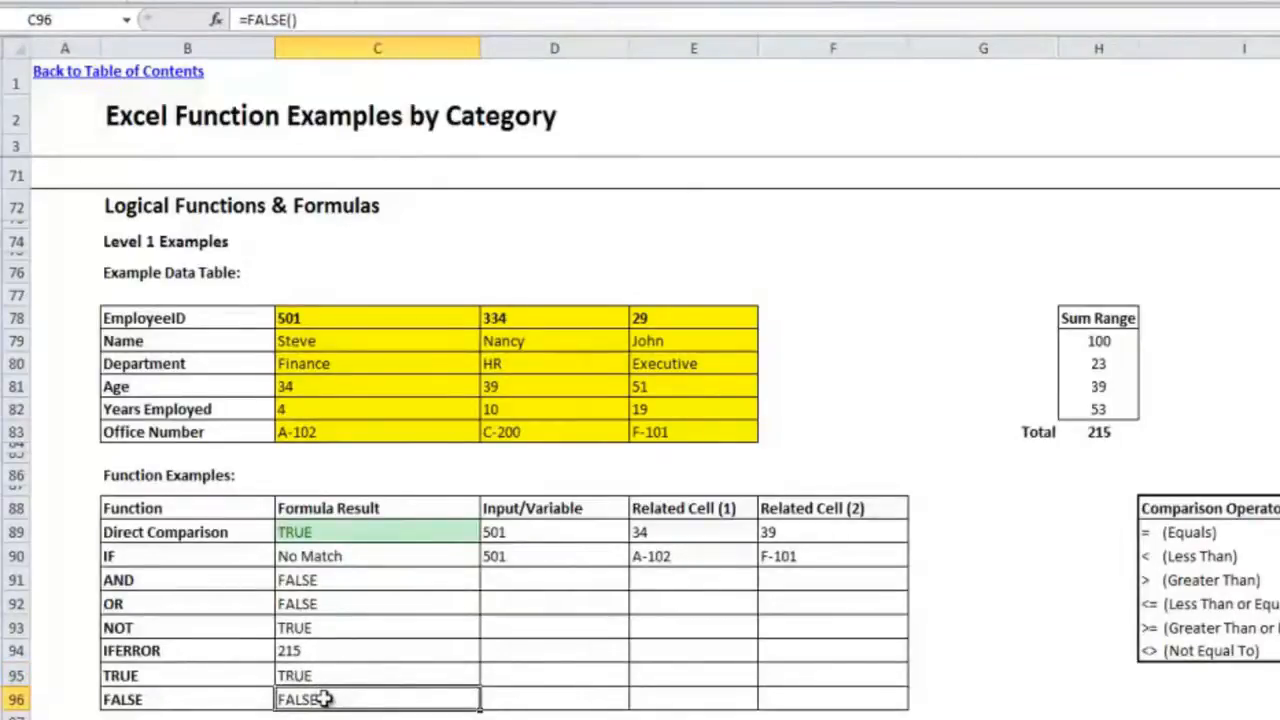
Step: Enter =NA() in H81 of the Sum Range as a comparison, and undo that entry
click(1096, 389)
text(=NA())
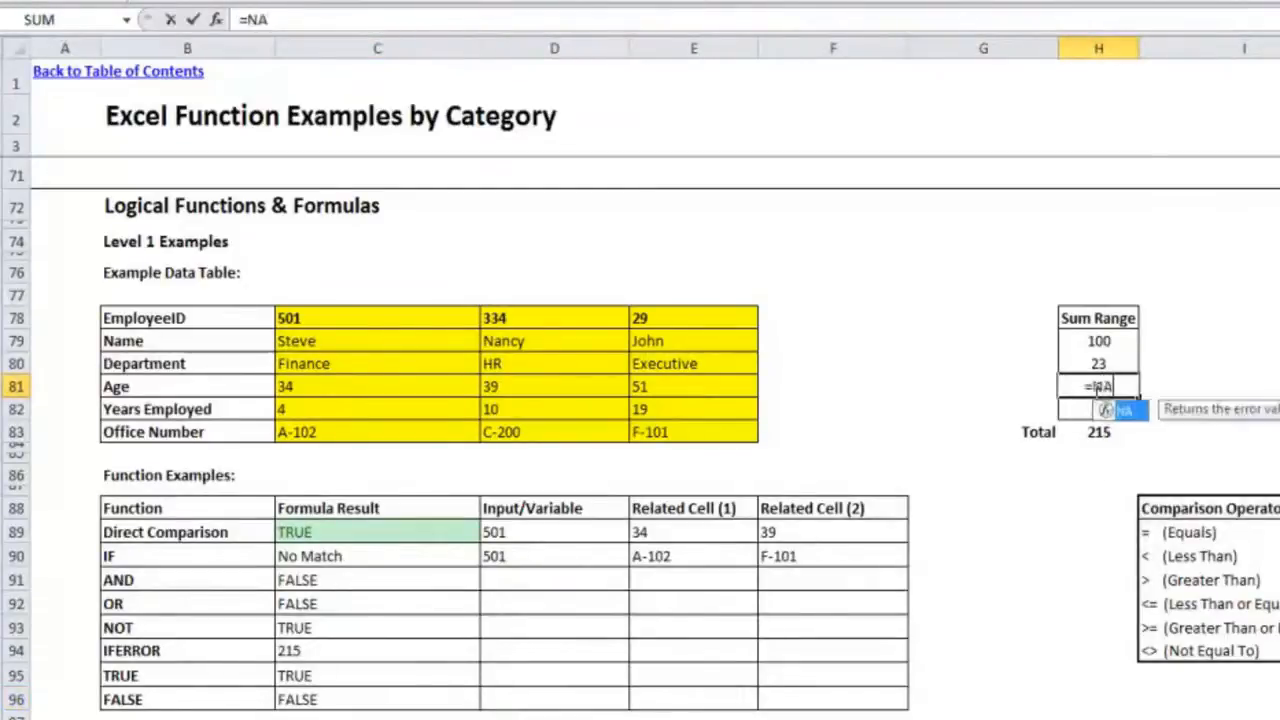
key(Return)
click(1094, 388)
key(ctrl+z)
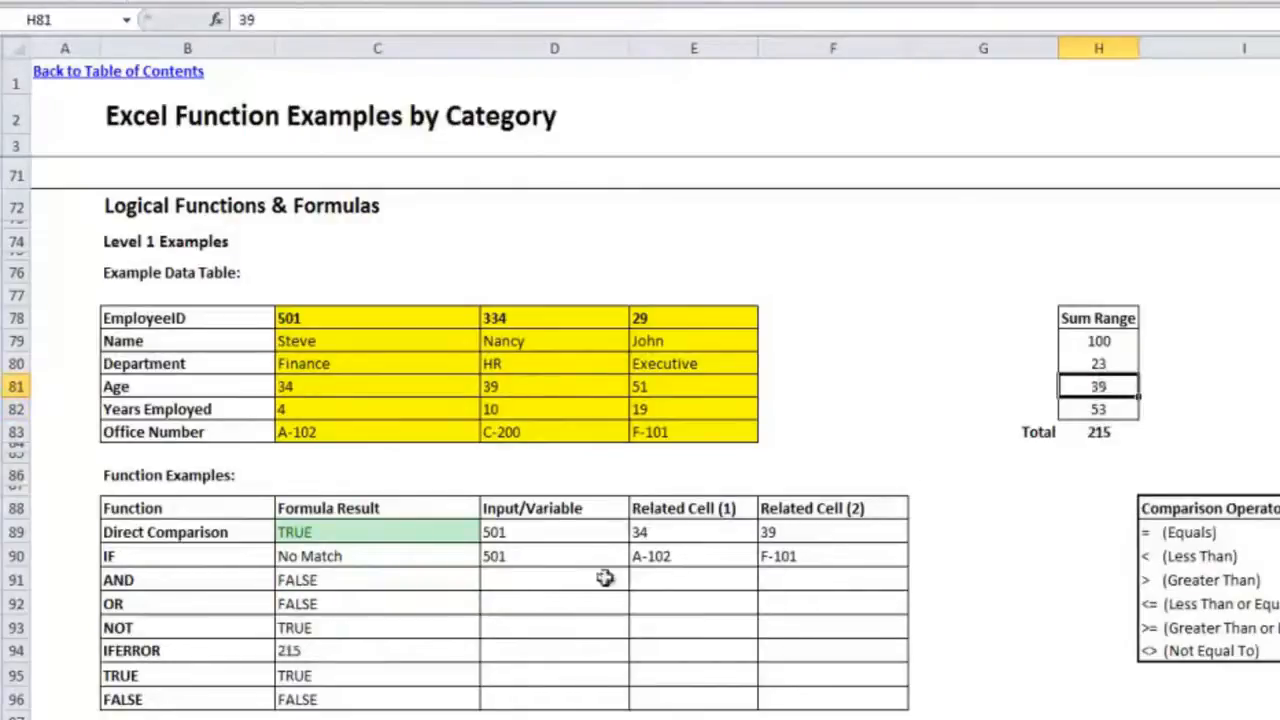
Step: Replace the TRUE row's formula in C95 with =TRUE, without parentheses
click(473, 650)
click(469, 682)
click(469, 699)
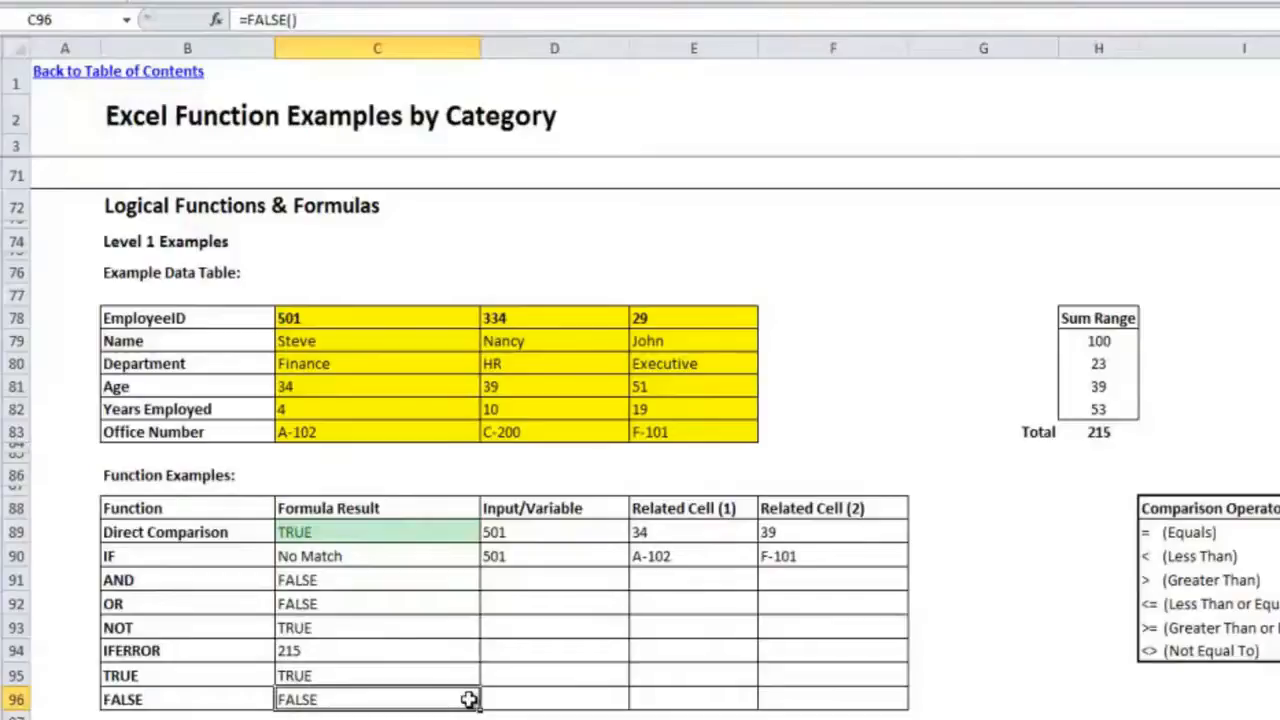
key(Up)
text(=TRUE())
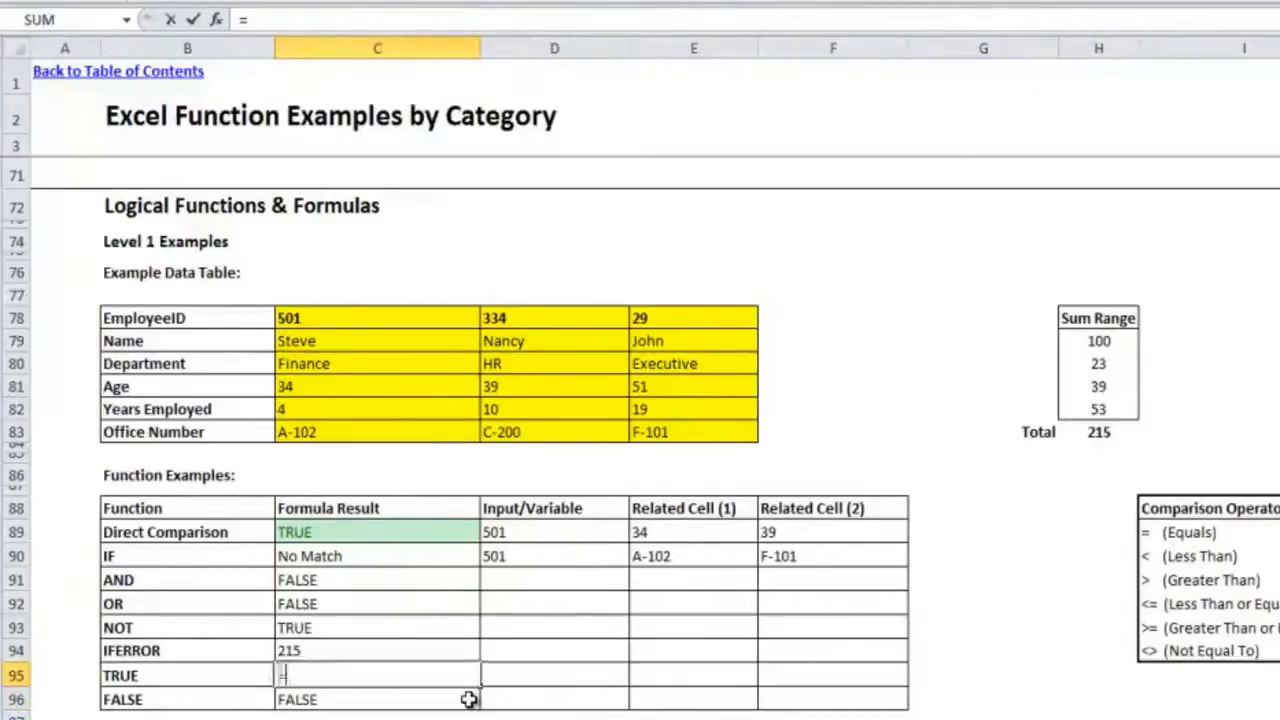
key(Return)
key(Up)
Step: Replace the FALSE row's formula in C96 with =FALSE, without parentheses
key(Down)
text(=FALSE())
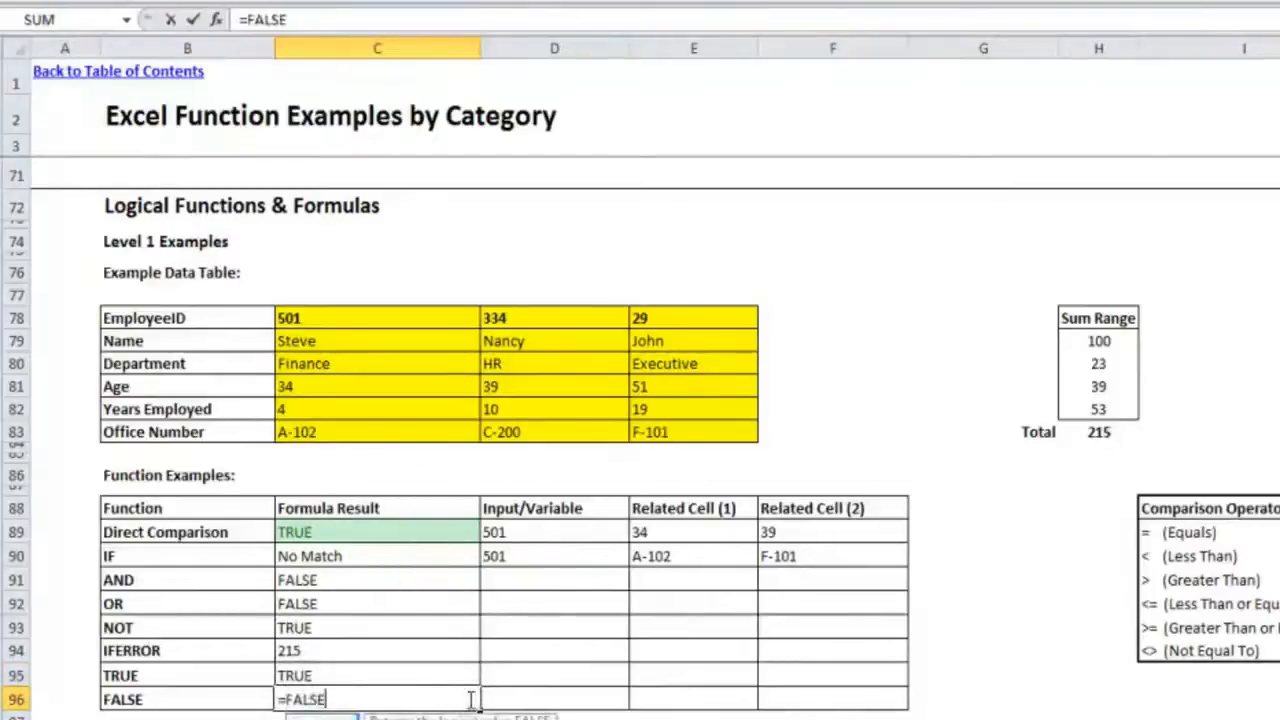
key(Return)
Step: Review the re-entered formulas in C95 and C96, checking how the TRUE formula is written without parentheses
key(Up)
key(Up)
key(Down)
key(Up)
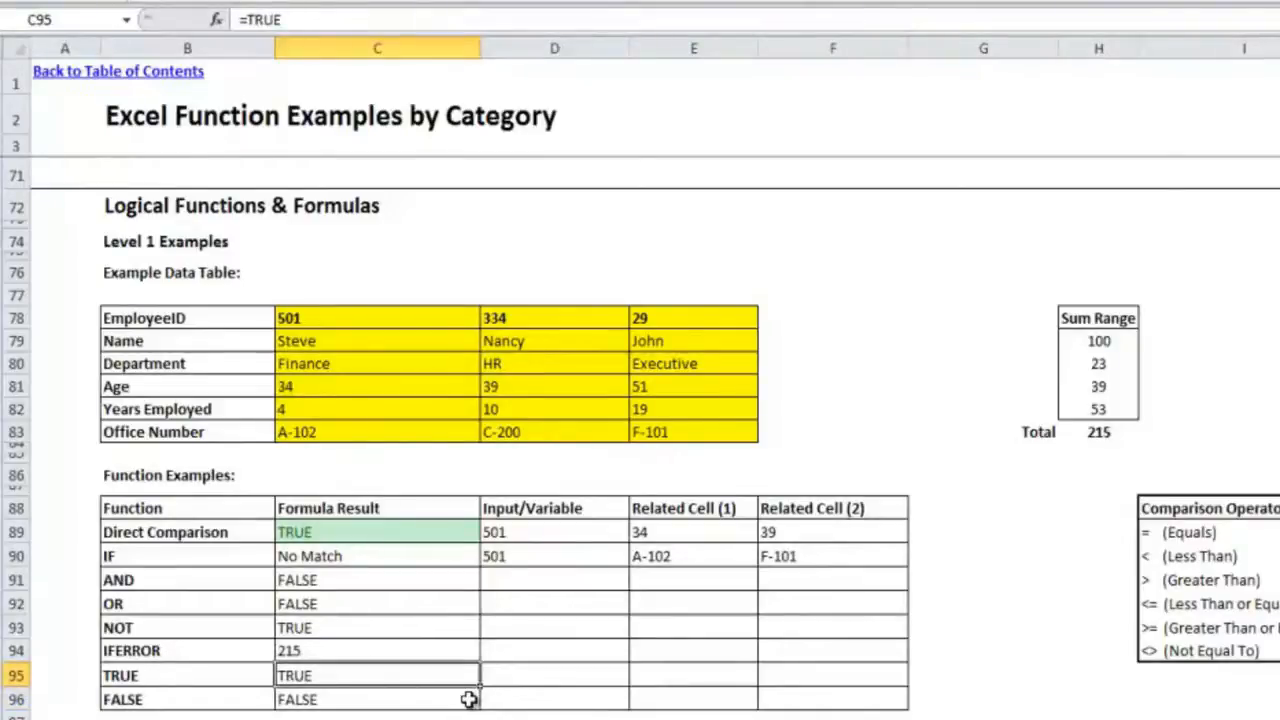
click(247, 19)
key(ctrl+Return)
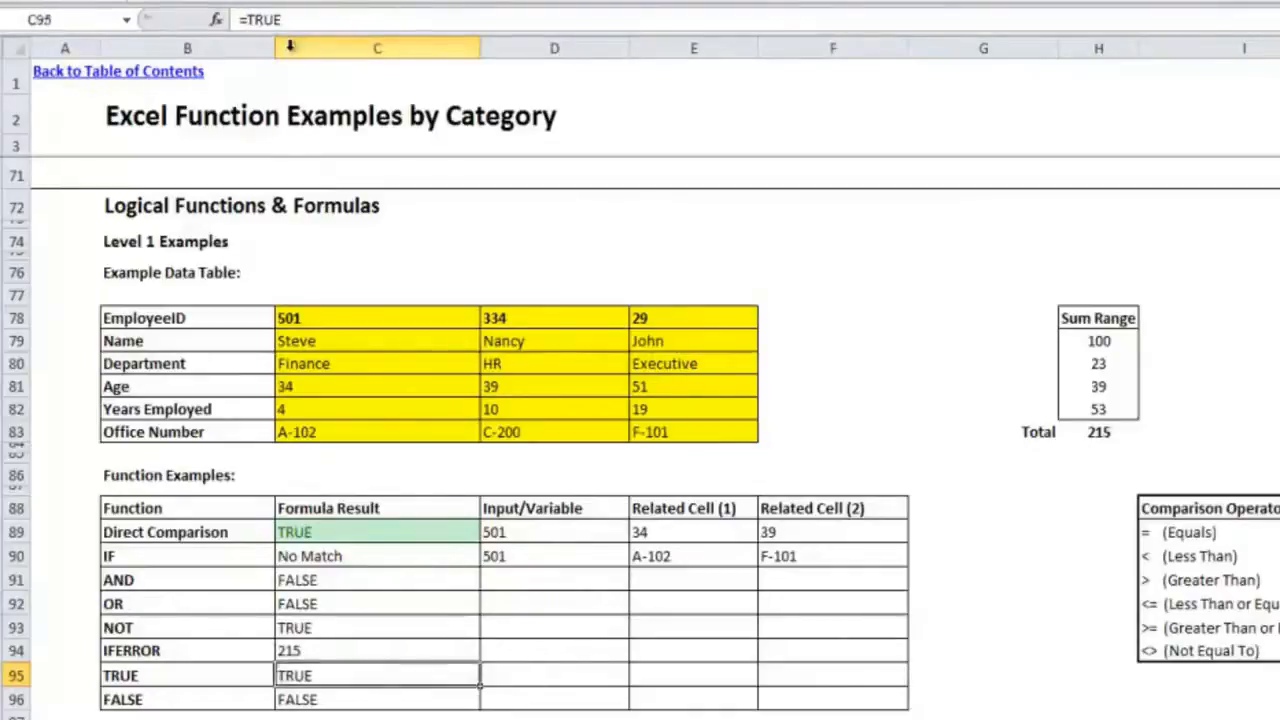
click(390, 702)
click(401, 678)
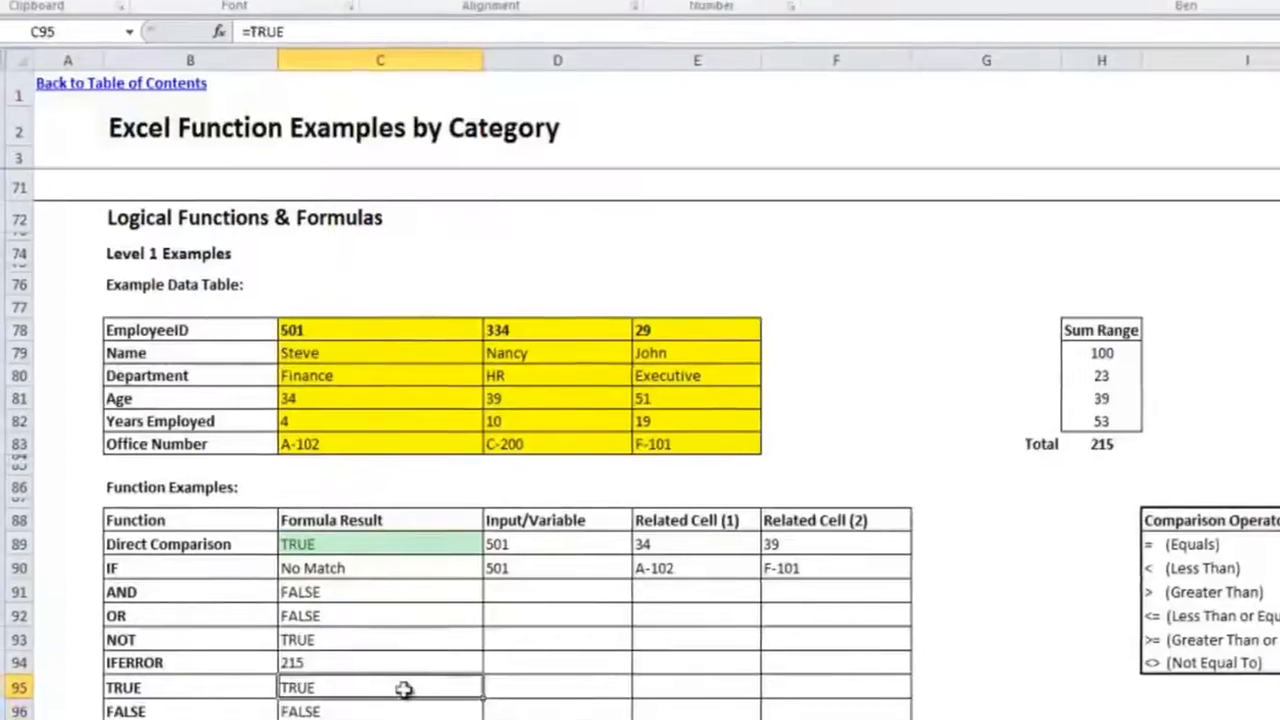
click(983, 628)
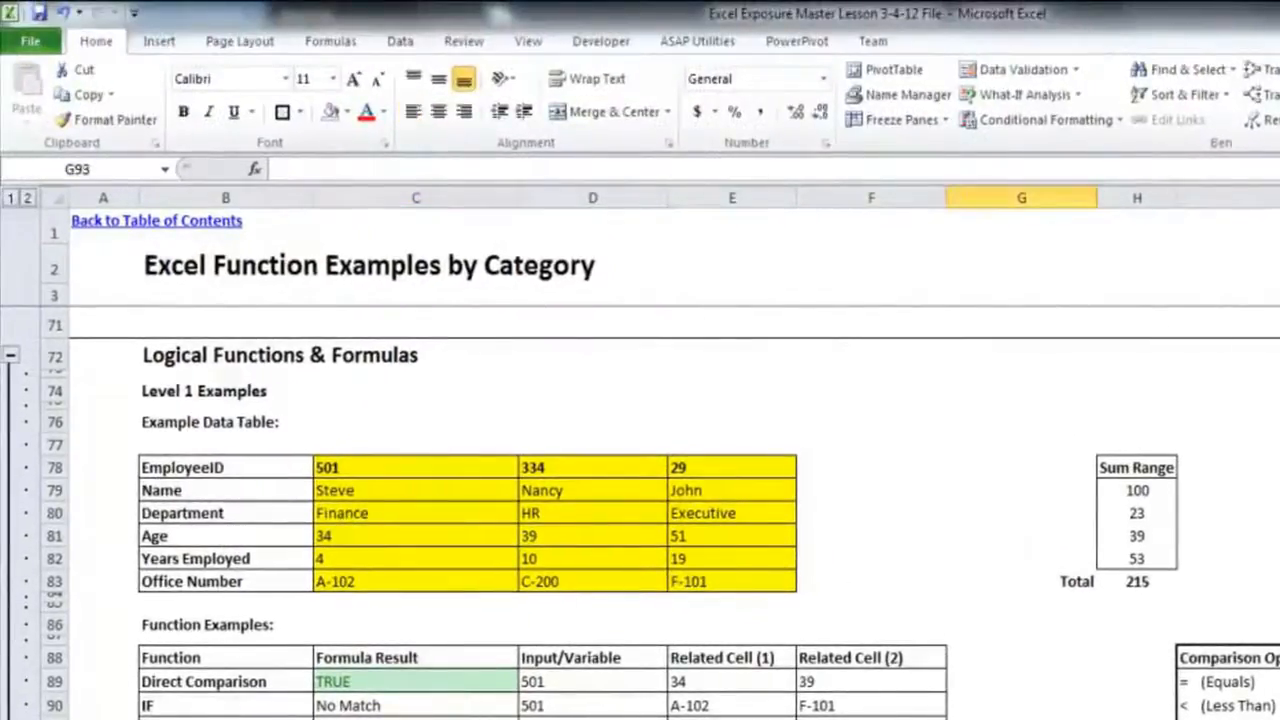